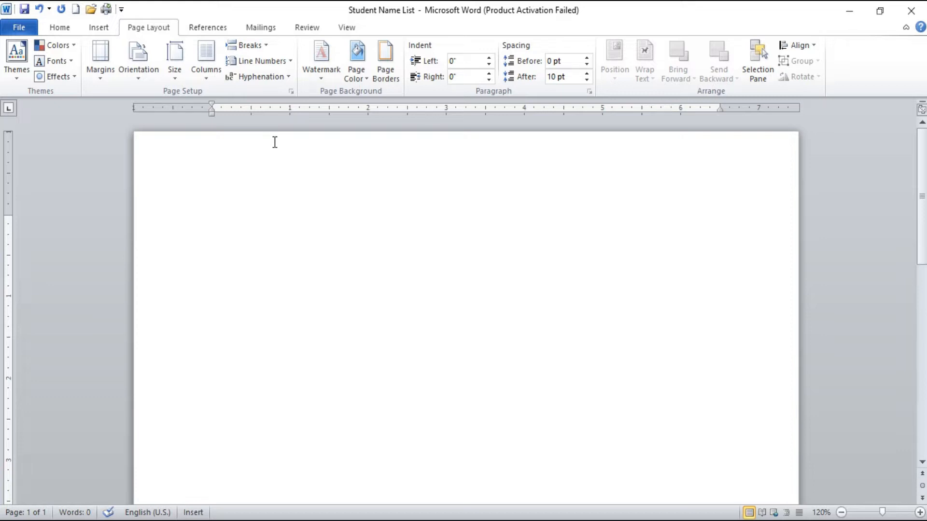
pyautogui.write('computer is a')
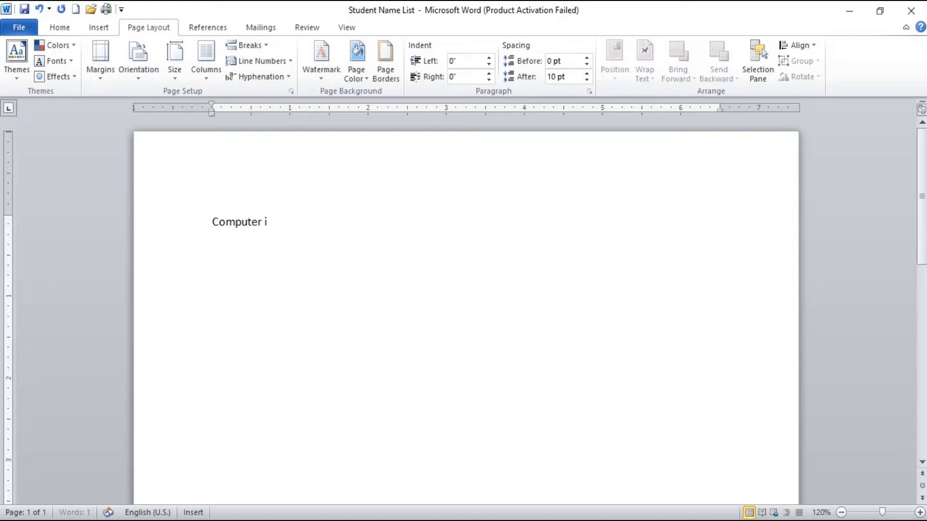
pyautogui.write('n ele')
pyautogui.write('vt')
pyautogui.press('BackSpace')
pyautogui.press('BackSpace')
pyautogui.write('ctronic device')
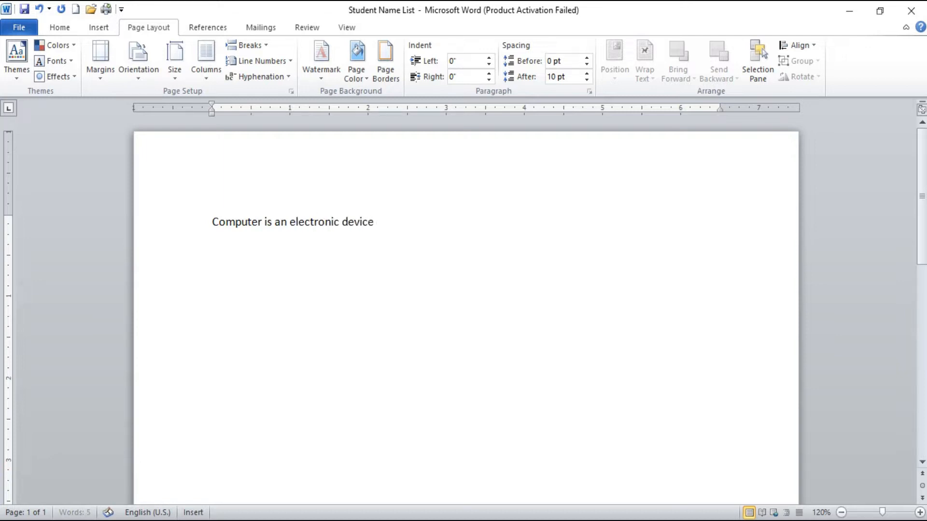
pyautogui.write(' which is used for any type of wir')
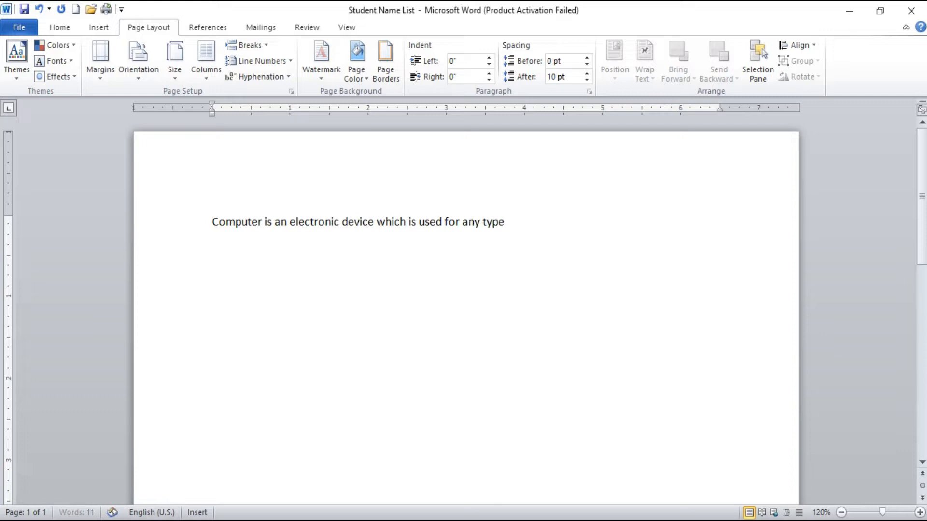
pyautogui.press('BackSpace')
pyautogui.press('BackSpace')
pyautogui.write('ritten comm')
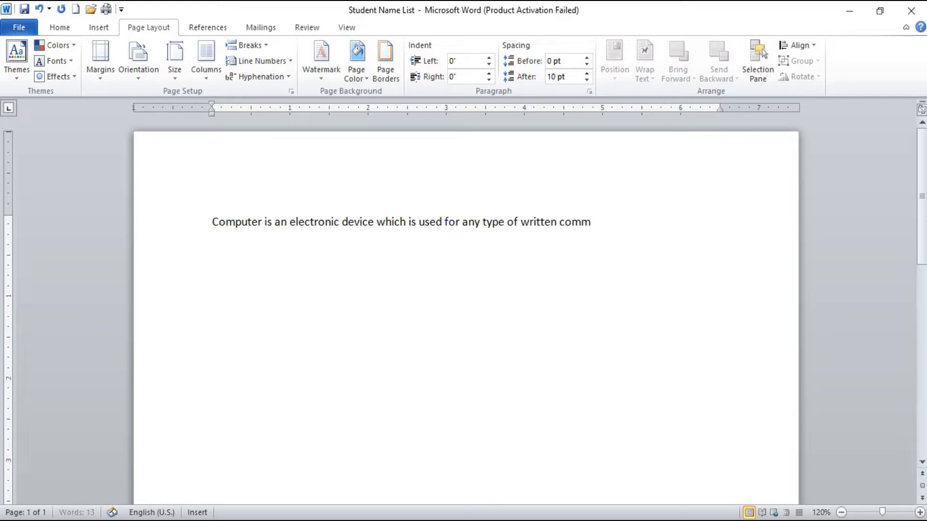
pyautogui.write('unication in e')
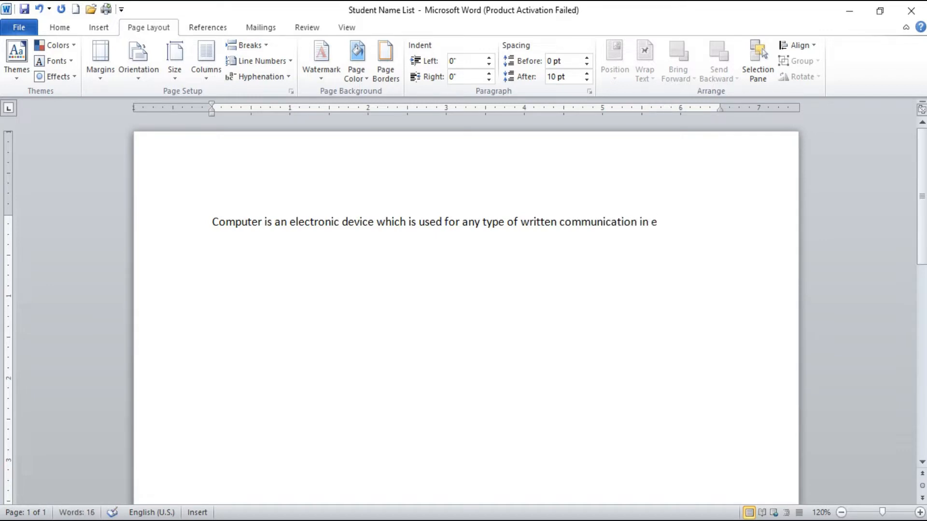
pyautogui.press('BackSpace')
pyautogui.press('BackSpace')
pyautogui.press('BackSpace')
pyautogui.press('BackSpace')
pyautogui.press('BackSpace')
pyautogui.press('BackSpace')
pyautogui.press('BackSpace')
pyautogui.press('BackSpace')
pyautogui.press('BackSpace')
pyautogui.press('BackSpace')
pyautogui.press('BackSpace')
pyautogui.press('BackSpace')
pyautogui.press('BackSpace')
pyautogui.press('BackSpace')
pyautogui.press('BackSpace')
pyautogui.press('BackSpace')
pyautogui.press('BackSpace')
pyautogui.press('BackSpace')
pyautogui.press('BackSpace')
pyautogui.press('BackSpace')
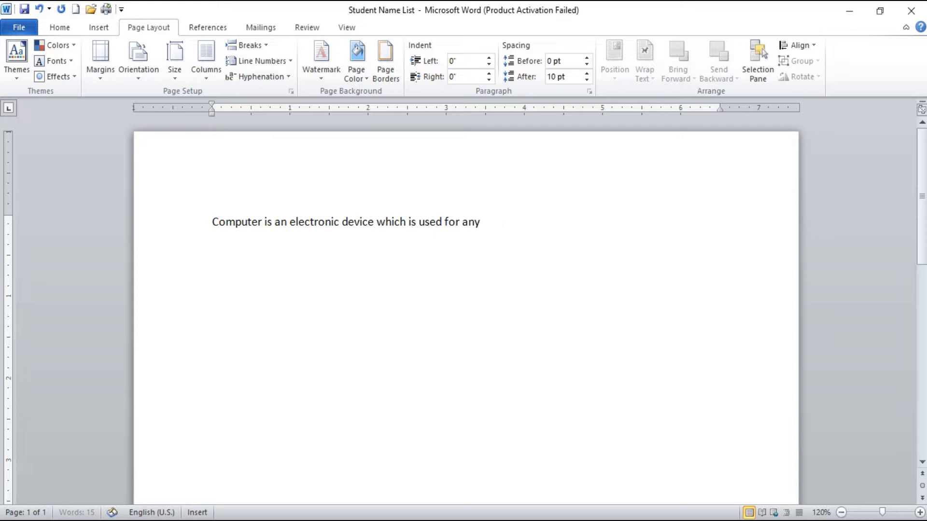
pyautogui.press('BackSpace')
pyautogui.press('BackSpace')
pyautogui.press('BackSpace')
pyautogui.press('BackSpace')
pyautogui.press('BackSpace')
pyautogui.press('BackSpace')
pyautogui.press('BackSpace')
pyautogui.press('BackSpace')
pyautogui.press('BackSpace')
pyautogui.press('BackSpace')
pyautogui.press('BackSpace')
pyautogui.press('BackSpace')
pyautogui.press('BackSpace')
pyautogui.press('BackSpace')
pyautogui.press('BackSpace')
pyautogui.press('BackSpace')
pyautogui.press('BackSpace')
pyautogui.press('BackSpace')
pyautogui.press('BackSpace')
pyautogui.press('BackSpace')
# Step: Write the sentence "MS word is a word processor software which is used for any type of written communication in English."
pyautogui.write('ms w')
pyautogui.press('BackSpace')
pyautogui.press('BackSpace')
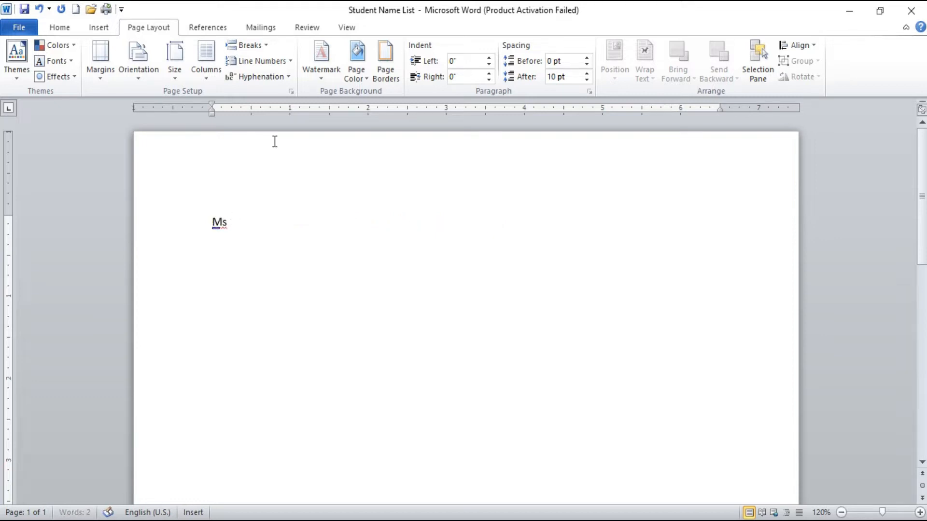
pyautogui.press('BackSpace')
pyautogui.write('S word is a word processor software which is use')
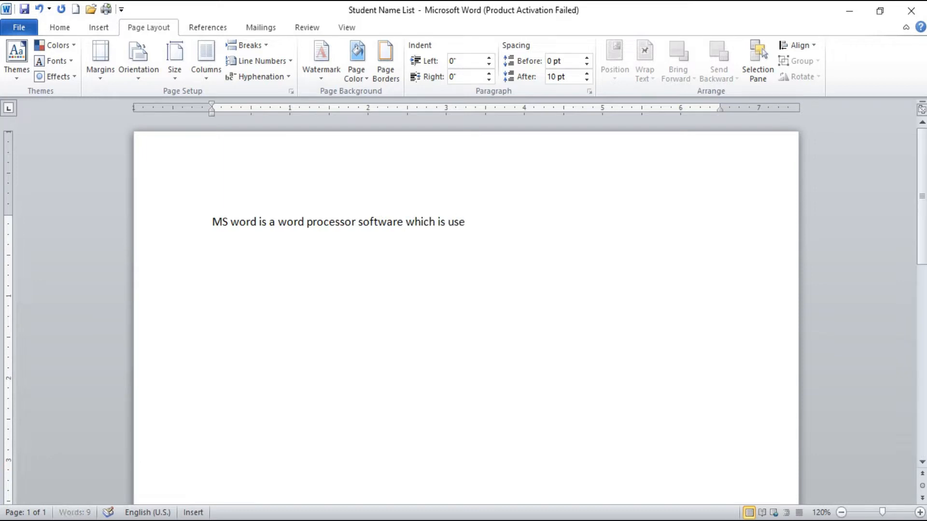
pyautogui.write('d for any type')
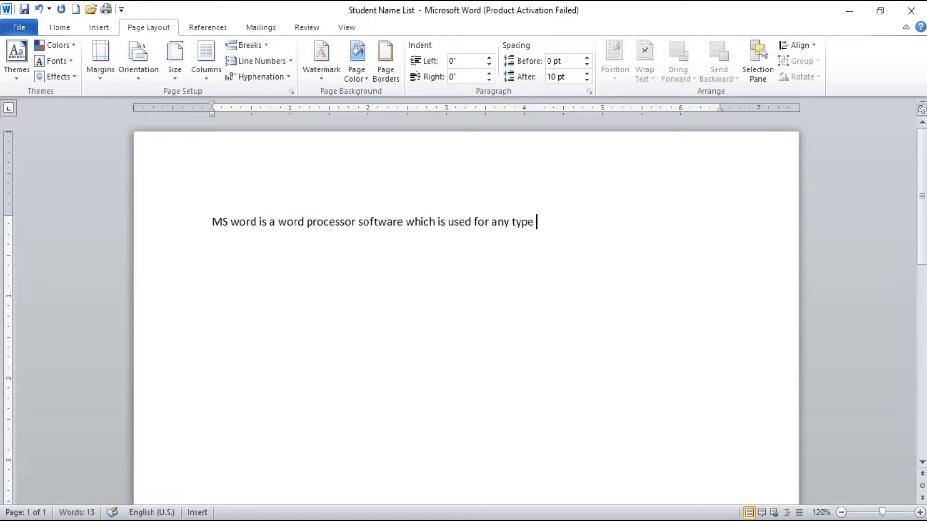
pyautogui.write(' of written')
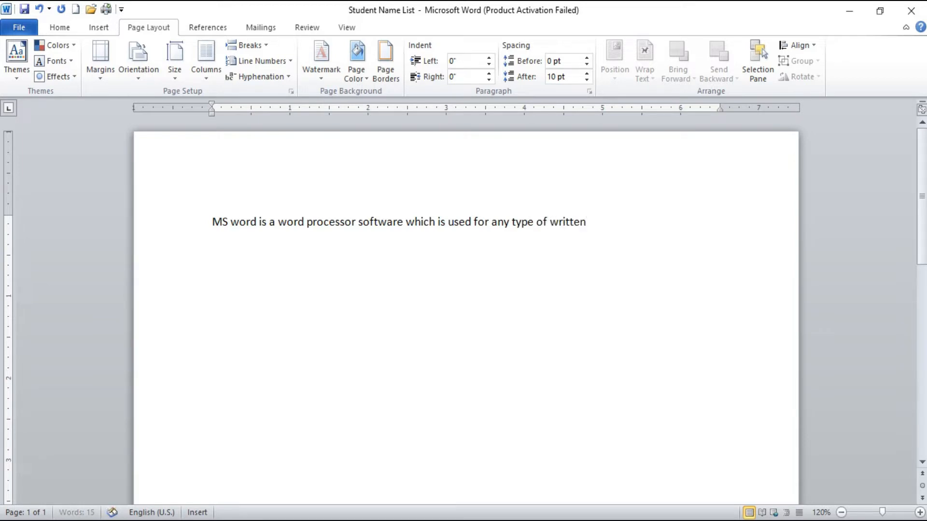
pyautogui.write(' communication in engli')
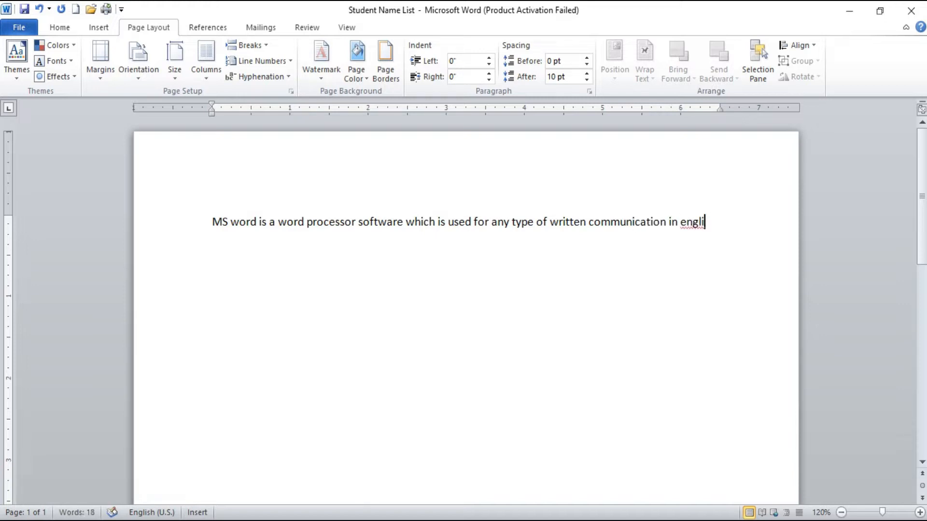
pyautogui.write('sh. th')
# Step: Add a second sentence reading "The word ms stand for Microsoft." to the same paragraph
pyautogui.press('BackSpace')
pyautogui.press('BackSpace')
pyautogui.write('The word ms stned')
pyautogui.press('BackSpace')
pyautogui.press('BackSpace')
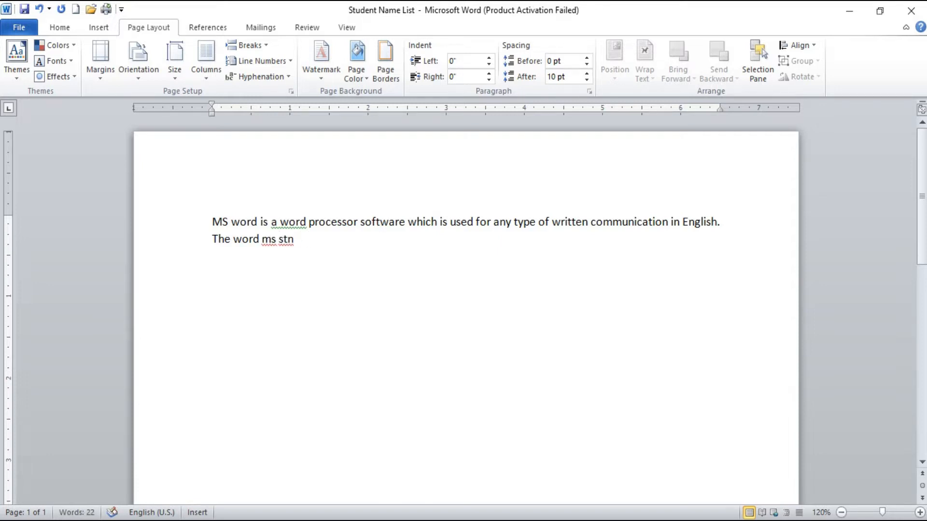
pyautogui.write('ad')
pyautogui.press('BackSpace')
pyautogui.press('BackSpace')
pyautogui.press('BackSpace')
pyautogui.write('and fo')
pyautogui.press('BackSpace')
pyautogui.write('or M')
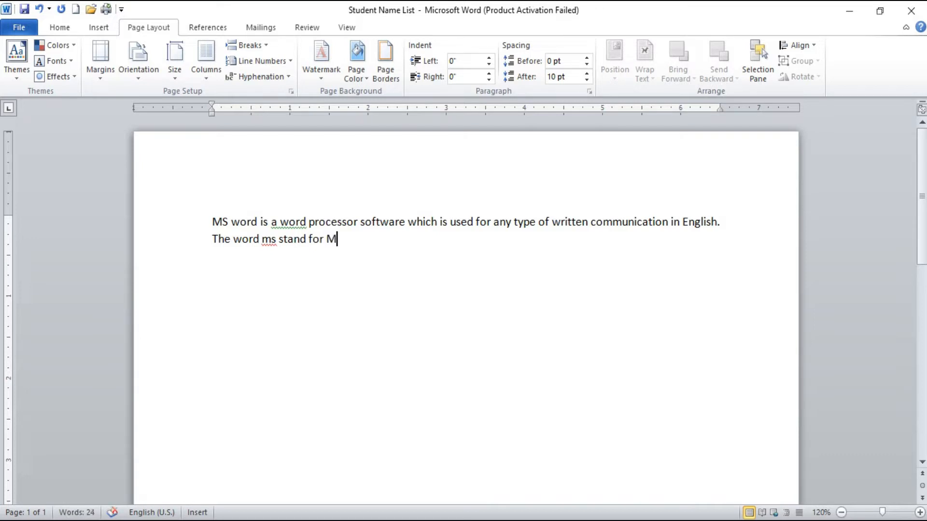
pyautogui.write('icrosoft.')
# Step: Insert a page break after the two sentences and go back to the first page
pyautogui.click(397, 247)
pyautogui.press('Return')
pyautogui.hotkey('ctrl', 'Return')
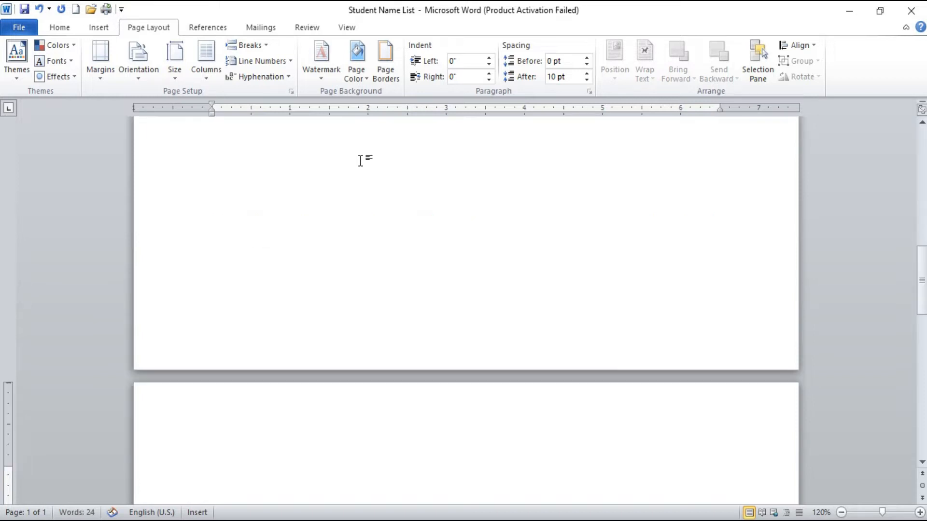
pyautogui.scroll(4, 313, 319)
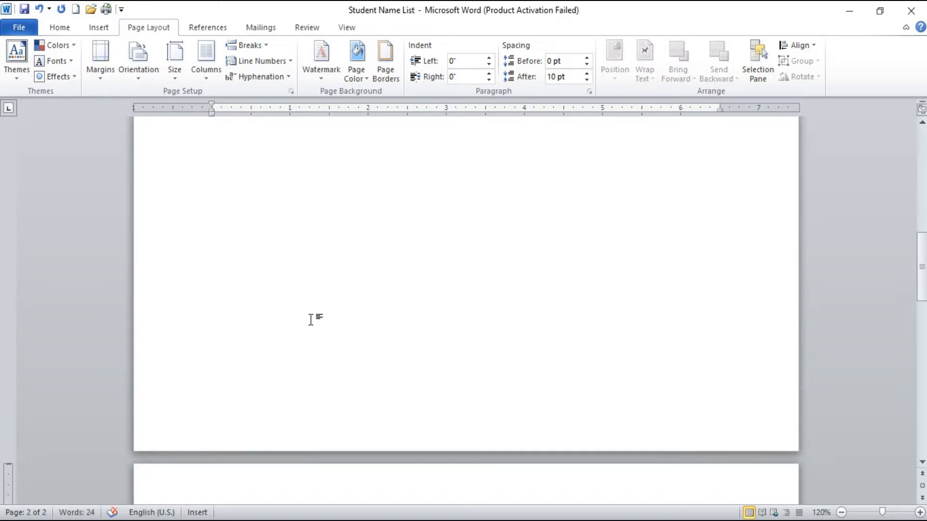
pyautogui.scroll(3, 311, 320)
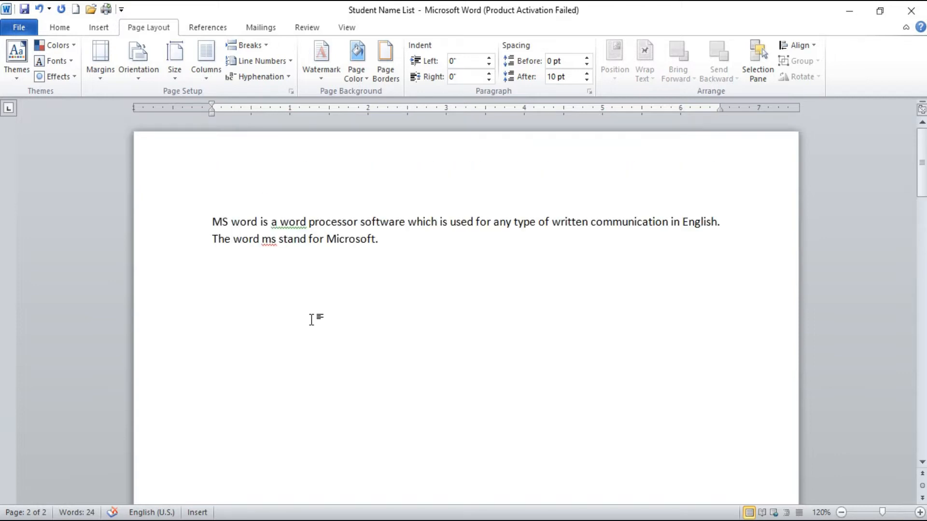
# Step: Delete the document's entire content, including the paragraph and the page break
pyautogui.click(401, 244)
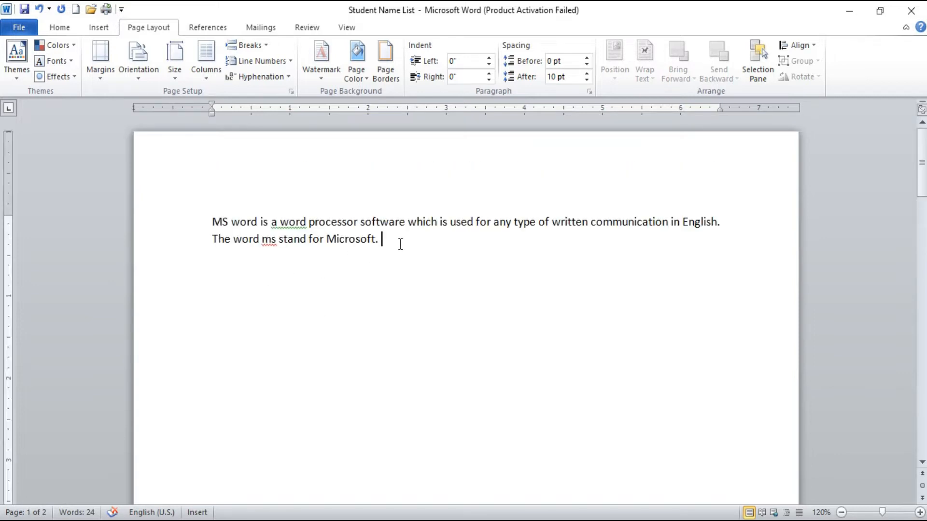
pyautogui.press('Return')
pyautogui.hotkey('ctrl', 'a')
pyautogui.press('BackSpace')
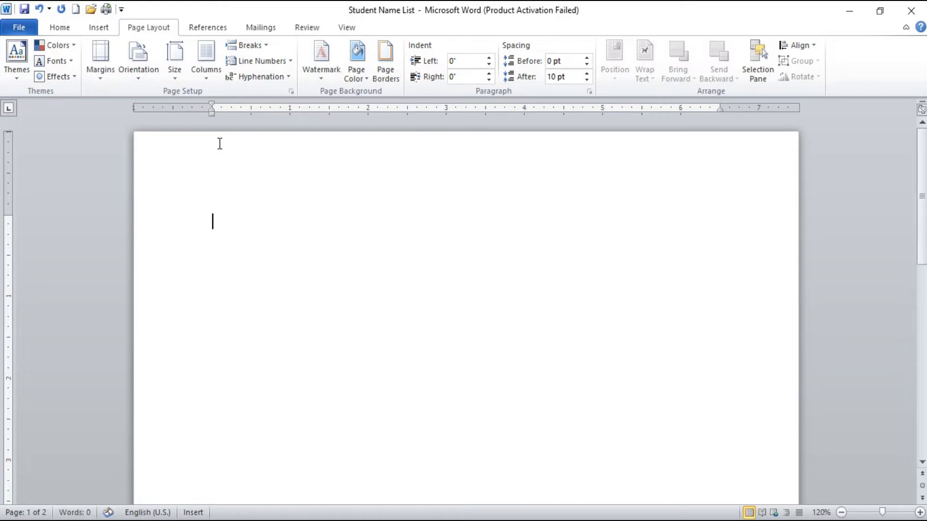
# Step: Insert a Page break in the empty document and return to the first page
pyautogui.click(258, 45)
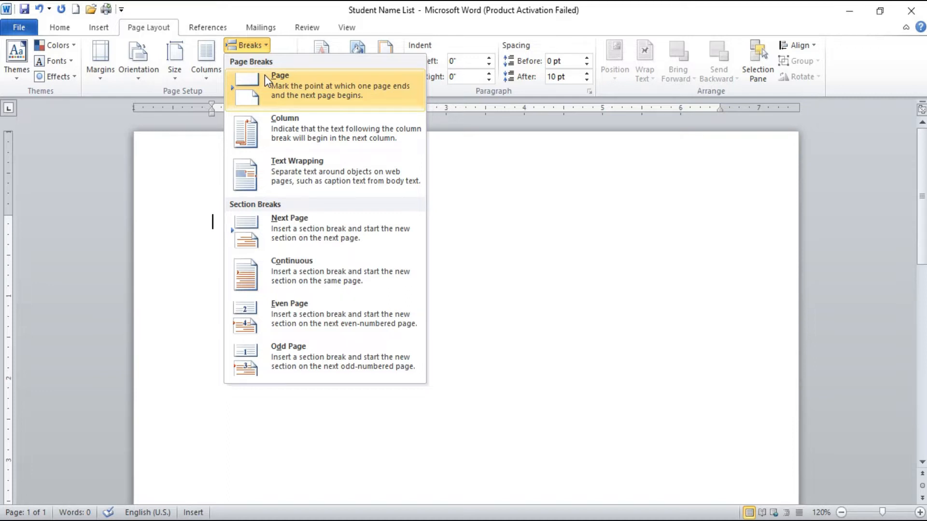
pyautogui.click(265, 74)
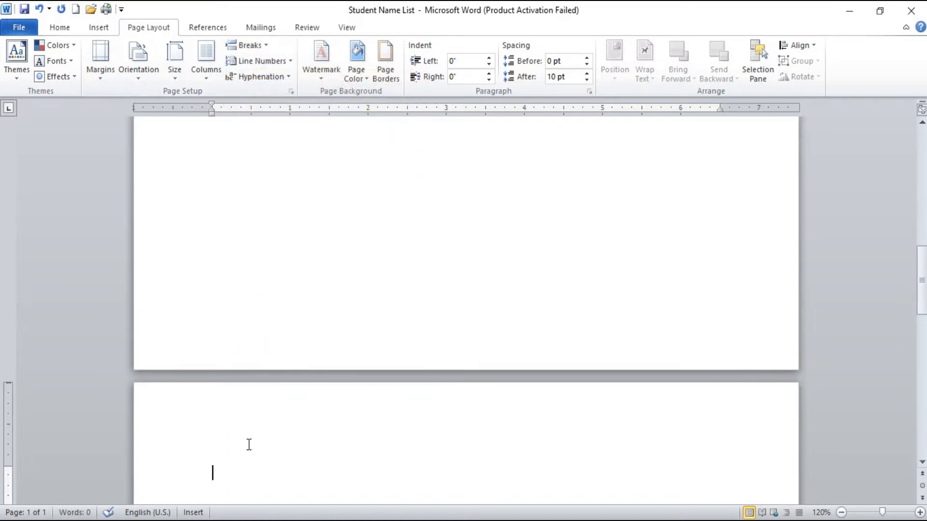
pyautogui.scroll(10, 247, 470)
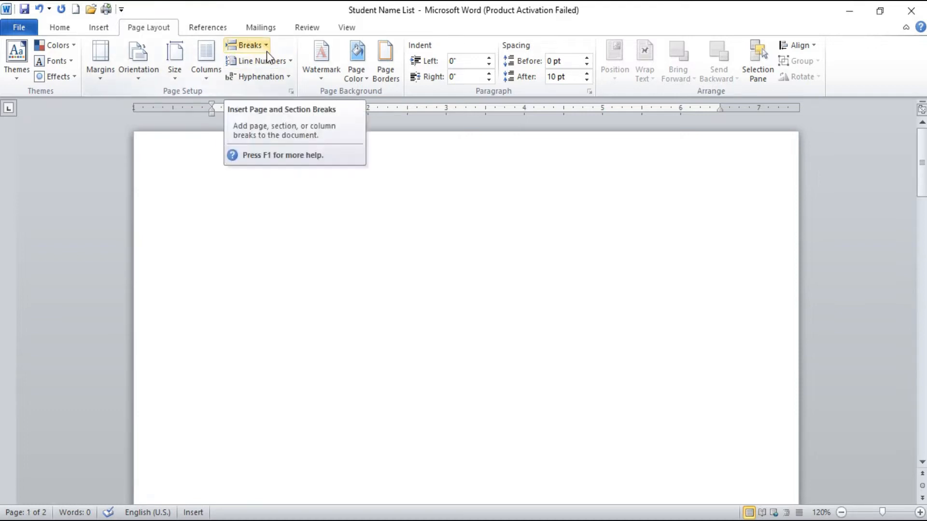
# Step: Set the page layout to two columns
pyautogui.click(253, 49)
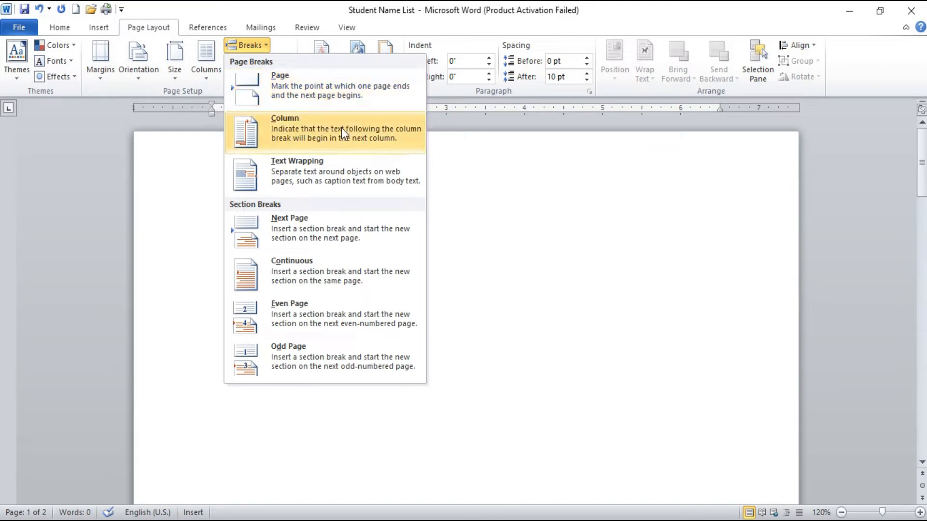
pyautogui.press('Escape')
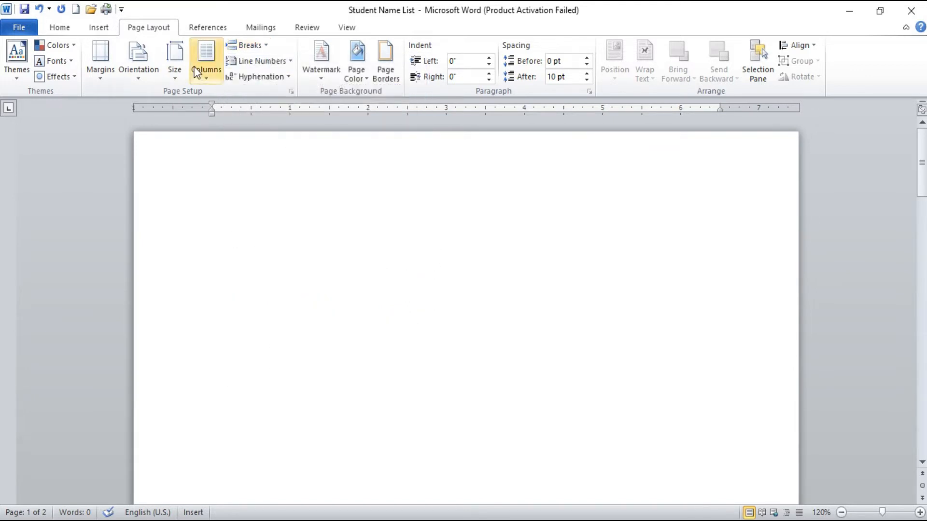
pyautogui.click(206, 60)
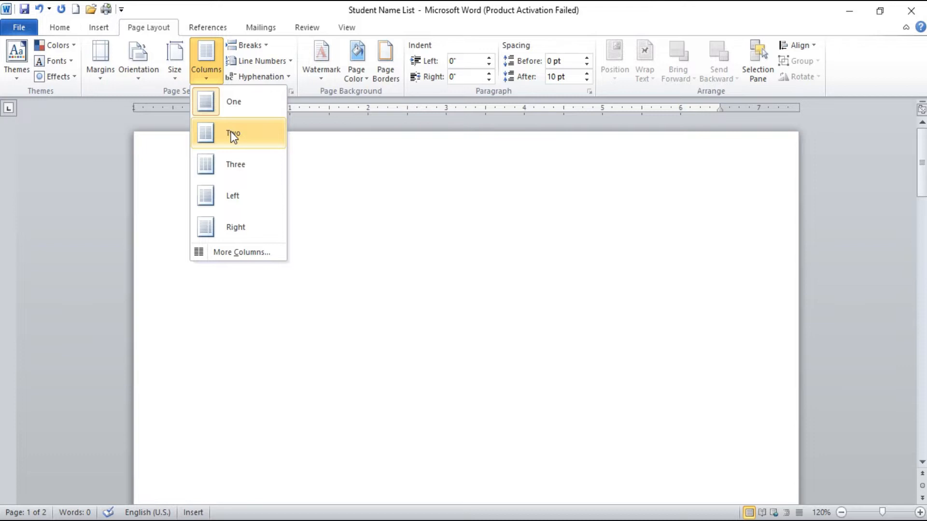
pyautogui.click(234, 133)
pyautogui.scroll(-5, 287, 207)
pyautogui.scroll(5, 289, 207)
# Step: Generate sample paragraphs at the start of the first page with =rand()
pyautogui.click(283, 202)
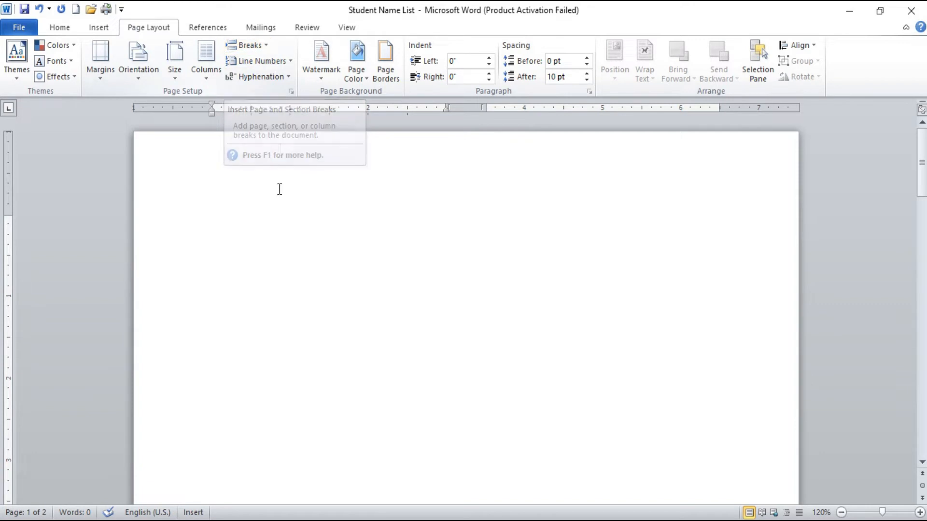
pyautogui.write('=')
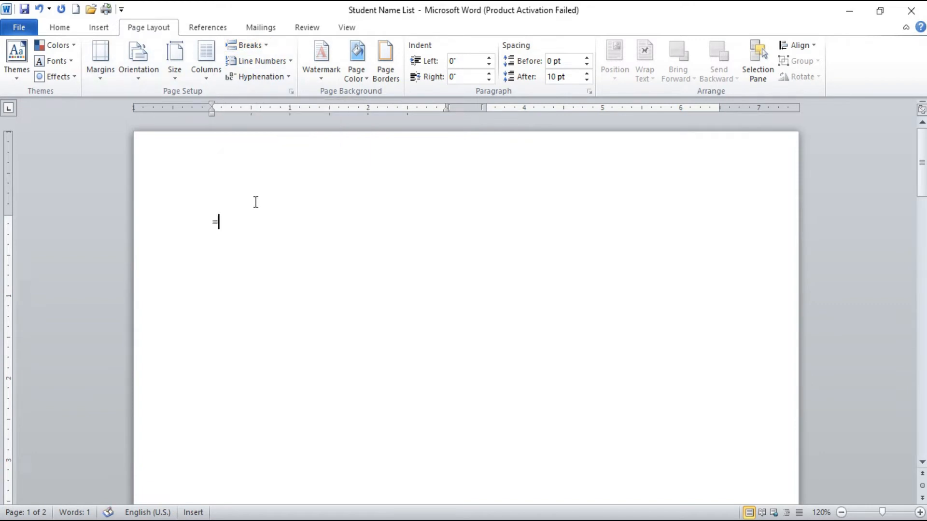
pyautogui.write('rand()')
pyautogui.press('Return')
# Step: Justify all of the sample text and clear the selection
pyautogui.hotkey('ctrl', 'a')
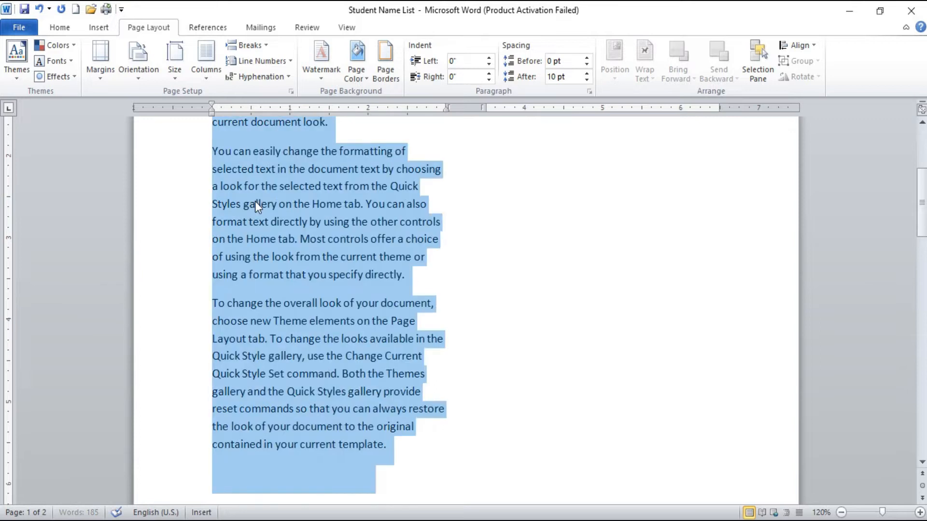
pyautogui.hotkey('ctrl', 'j')
pyautogui.scroll(5, 262, 205)
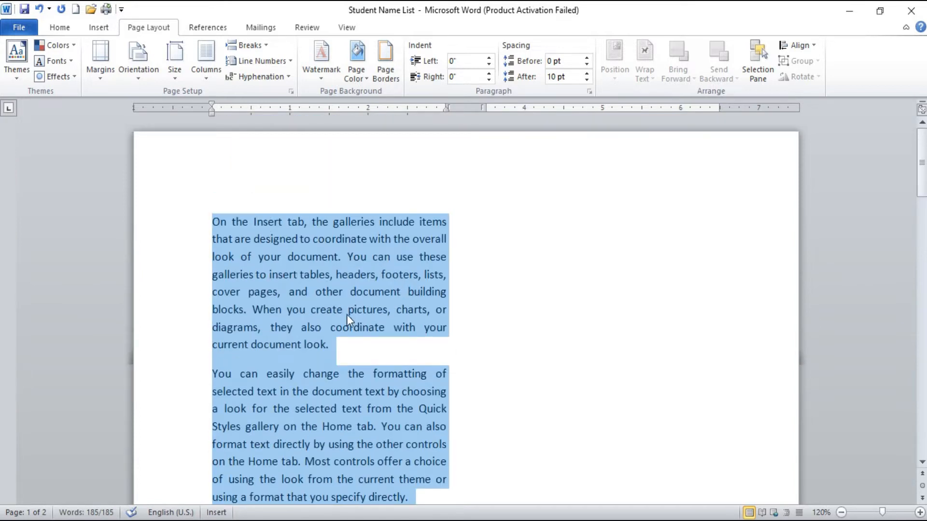
pyautogui.click(385, 346)
# Step: Insert a Column break at the end of the last sample paragraph, after "current template."
pyautogui.scroll(-4, 355, 351)
pyautogui.scroll(-5, 356, 351)
pyautogui.scroll(7, 356, 351)
pyautogui.scroll(-4, 357, 351)
pyautogui.click(389, 342)
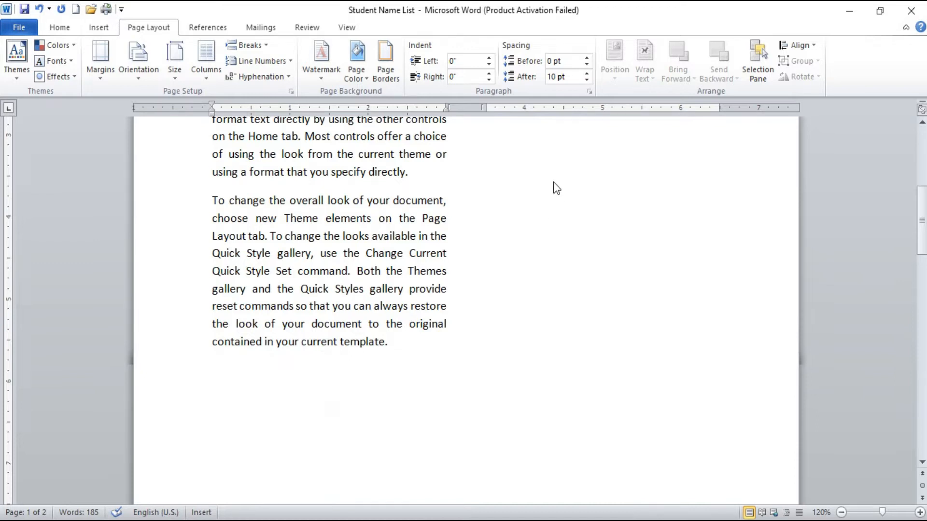
pyautogui.scroll(6, 553, 189)
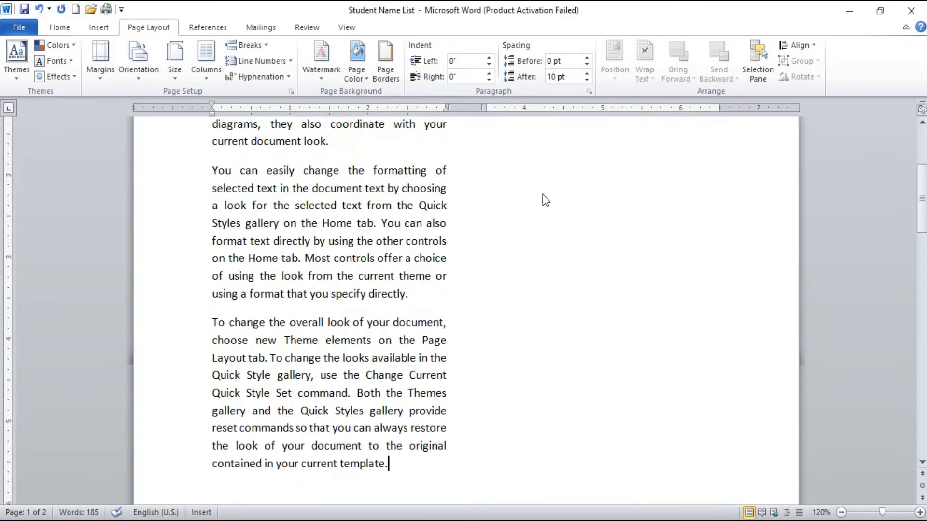
pyautogui.scroll(-5, 544, 194)
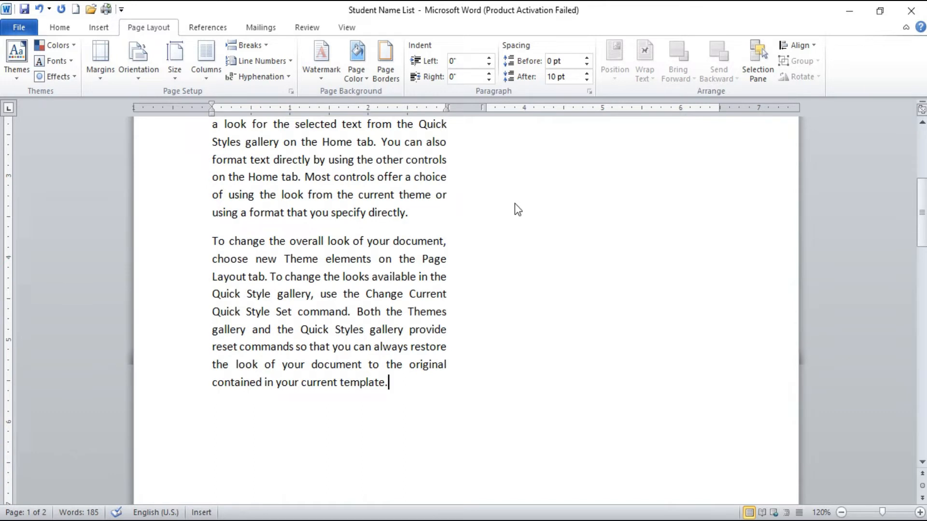
pyautogui.click(259, 48)
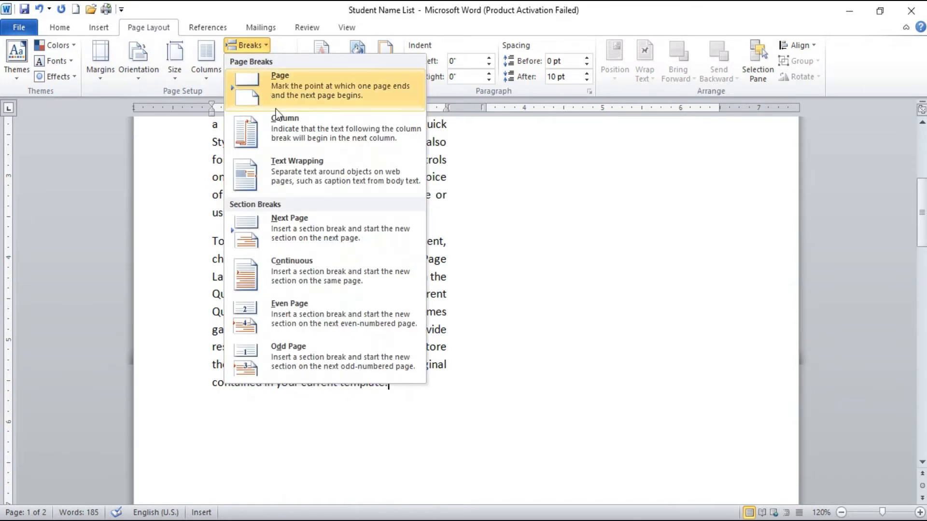
pyautogui.click(283, 128)
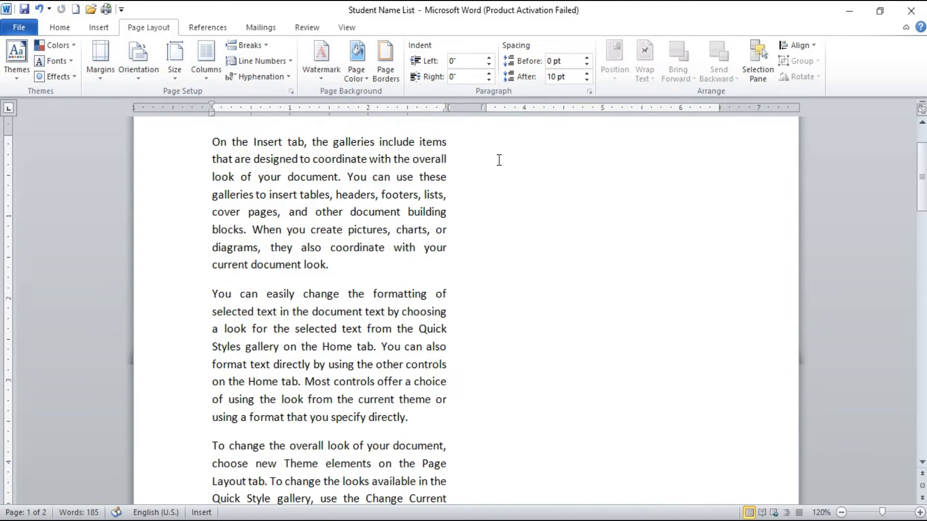
# Step: Check the cursor placement in the first and second columns, ending in the first paragraph after "pictures"
pyautogui.click(337, 193)
pyautogui.click(538, 182)
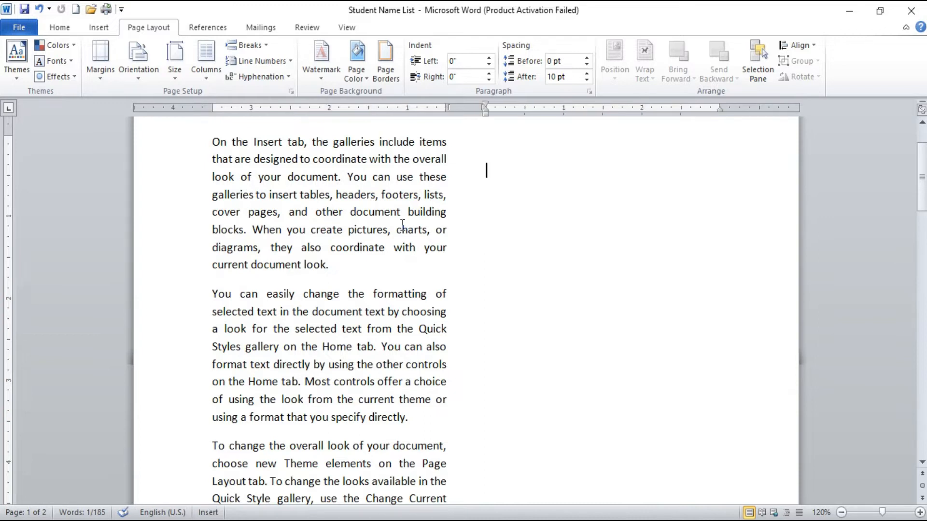
pyautogui.click(388, 231)
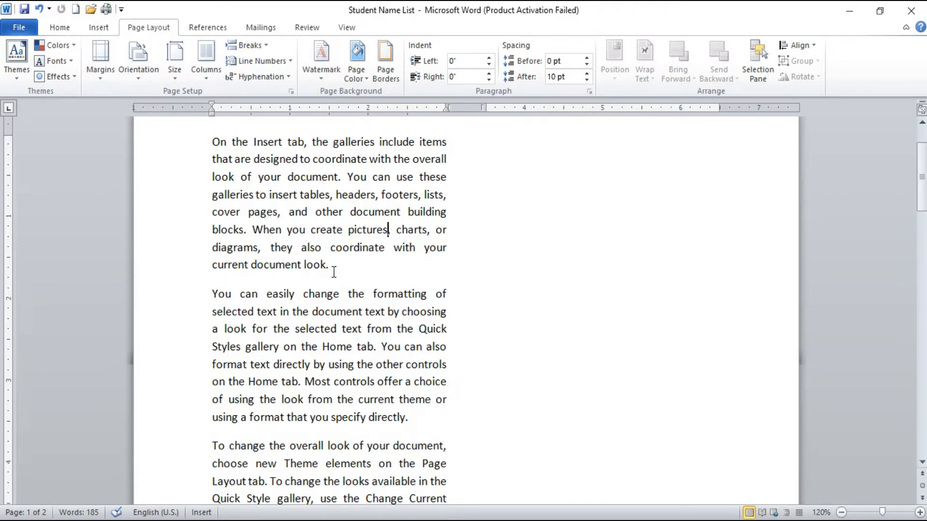
# Step: Compare cursor placement between the empty second column and the first paragraph in the first column
pyautogui.click(539, 210)
pyautogui.click(506, 184)
pyautogui.click(270, 212)
pyautogui.click(640, 201)
pyautogui.click(333, 213)
pyautogui.click(530, 199)
pyautogui.click(307, 213)
pyautogui.click(523, 200)
pyautogui.click(385, 207)
pyautogui.click(513, 186)
pyautogui.click(389, 228)
# Step: Insert a manual line break before the word "pictures" in the first paragraph
pyautogui.click(263, 43)
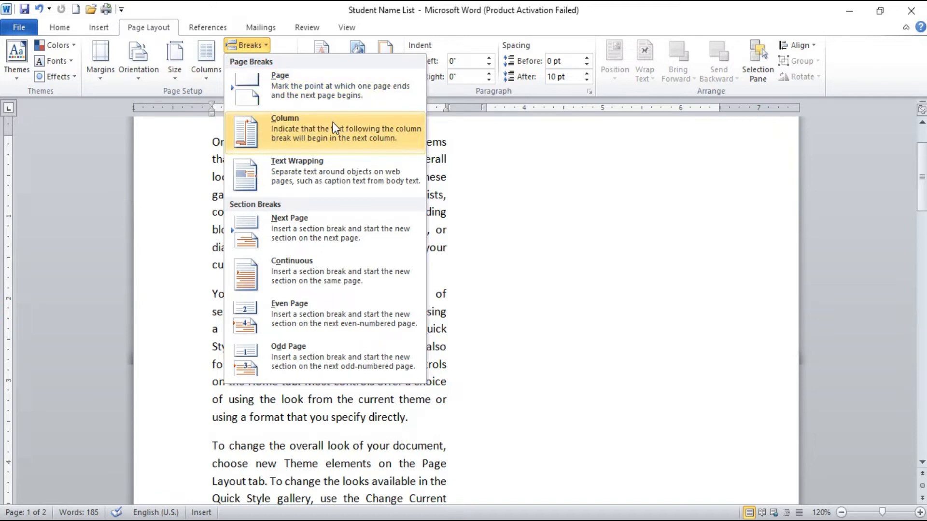
pyautogui.click(453, 205)
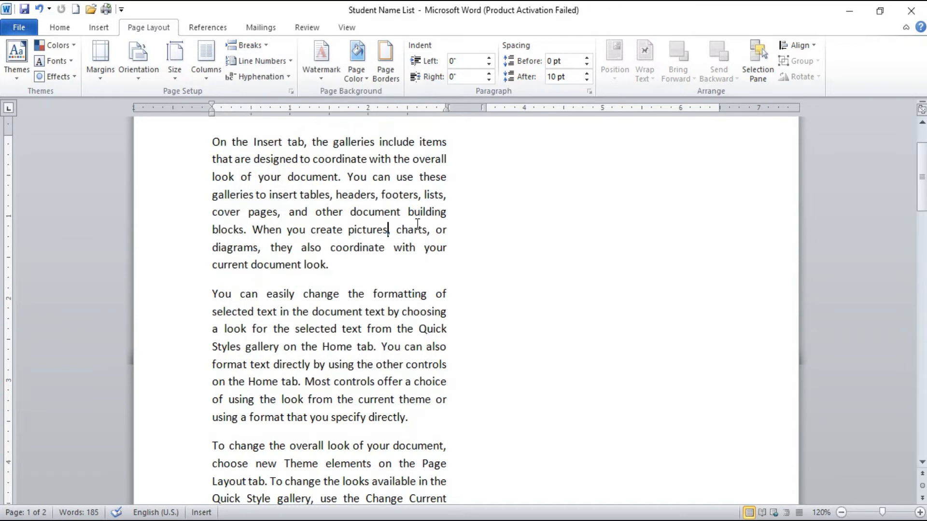
pyautogui.click(348, 224)
pyautogui.hotkey('shift', 'Return')
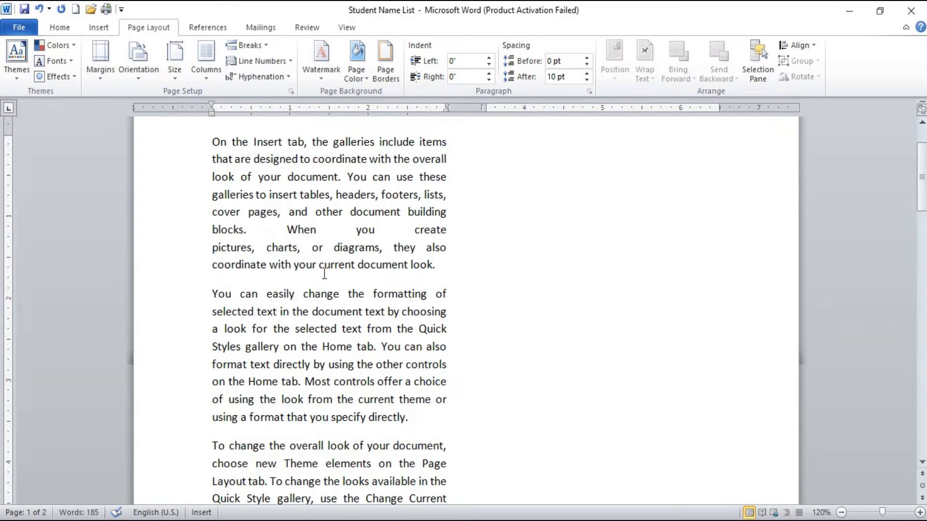
# Step: Insert a Continuous section break at the end of the first paragraph, after "document look."
pyautogui.click(435, 270)
pyautogui.click(260, 44)
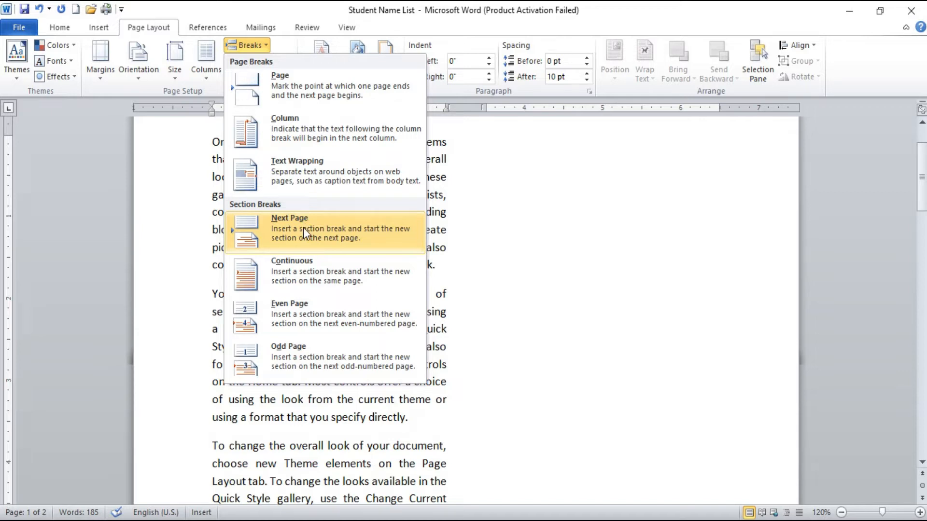
pyautogui.click(408, 258)
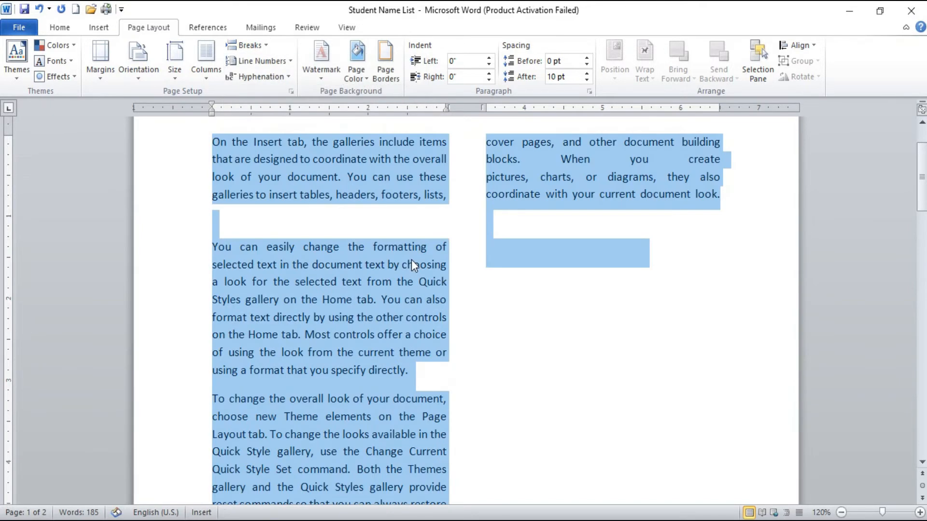
# Step: Select all of the document's content and delete it
pyautogui.press('Delete')
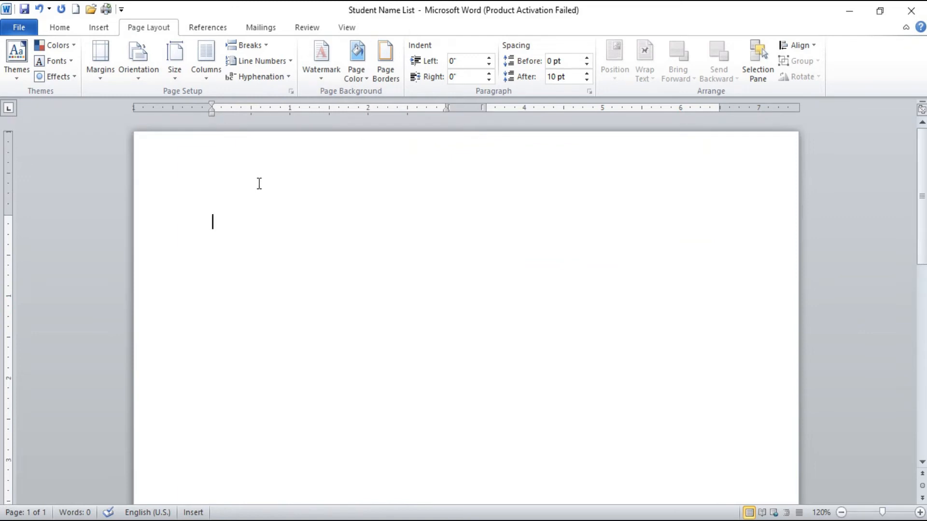
pyautogui.scroll(-10, 341, 316)
pyautogui.scroll(4, 341, 318)
# Step: Insert a page break in the blank document and return the cursor to the first page
pyautogui.hotkey('ctrl', 'Return')
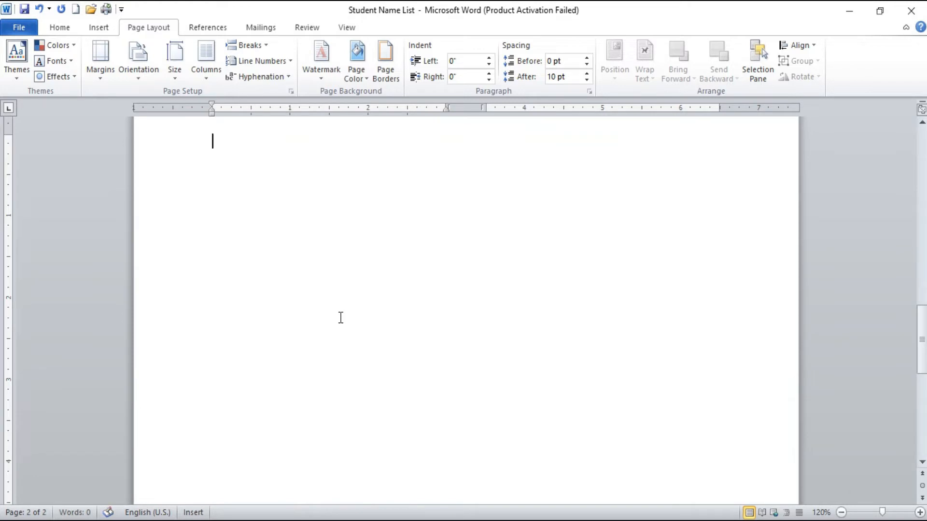
pyautogui.scroll(-4, 342, 322)
pyautogui.scroll(12, 342, 322)
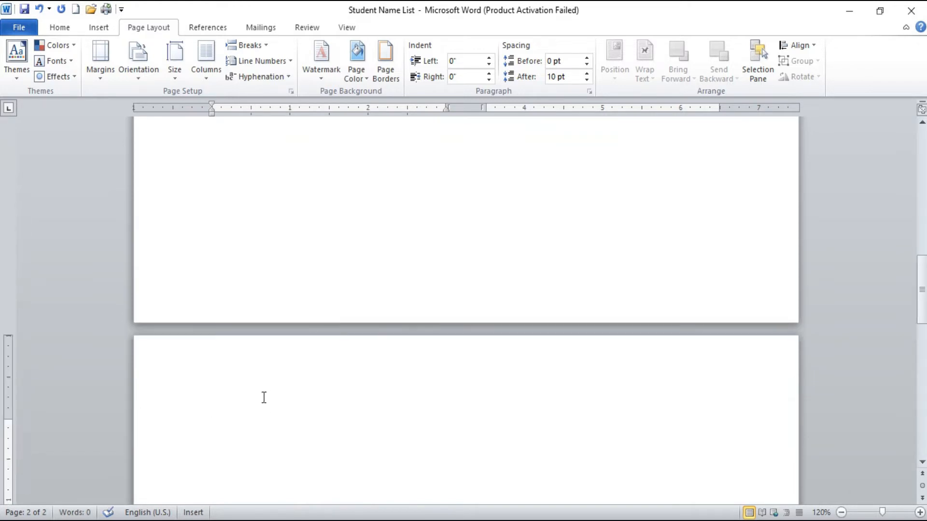
pyautogui.scroll(-6, 327, 335)
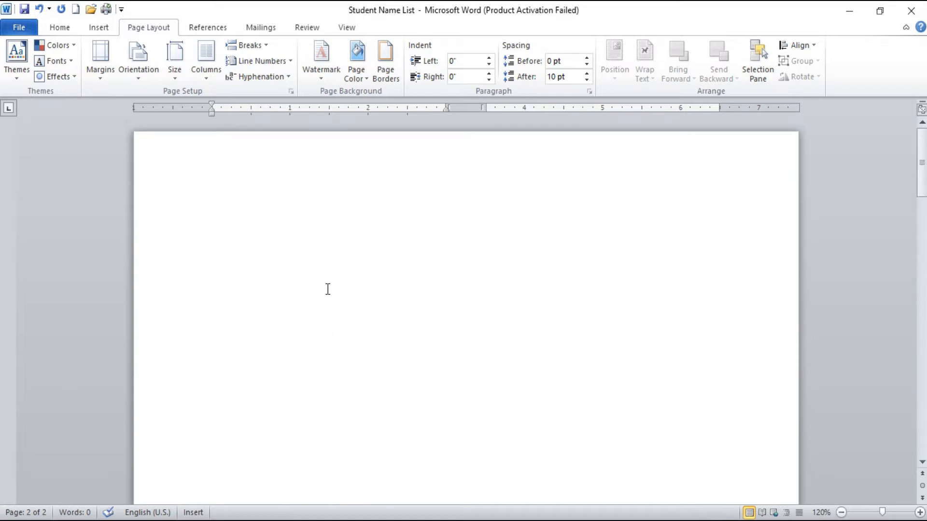
pyautogui.click(262, 192)
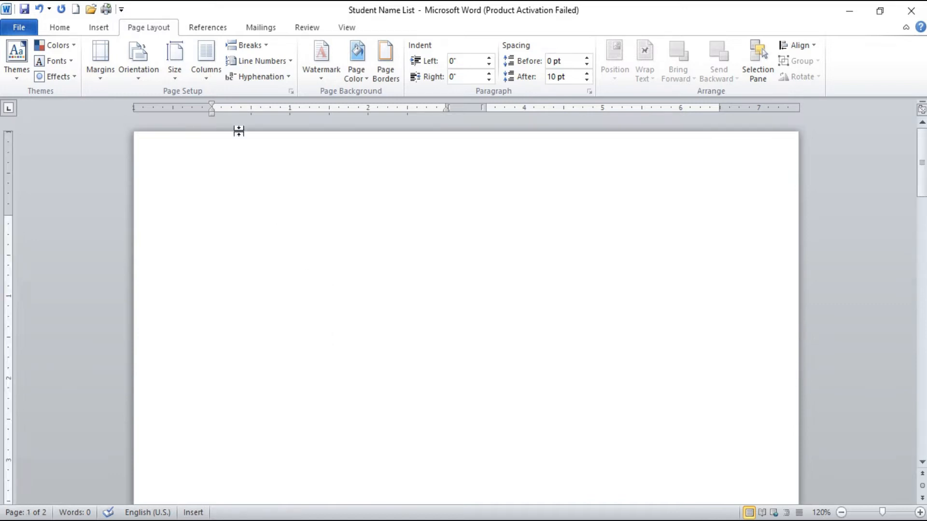
pyautogui.scroll(-3, 251, 259)
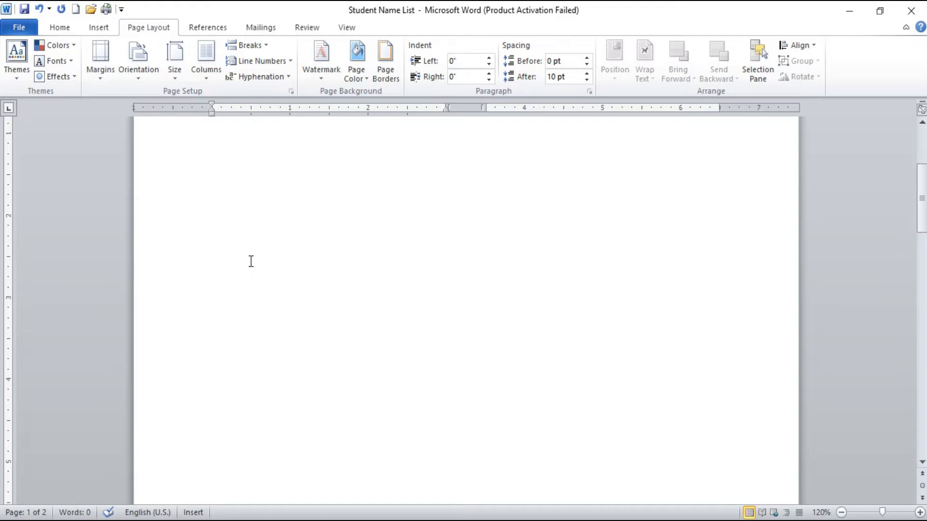
pyautogui.scroll(3, 251, 262)
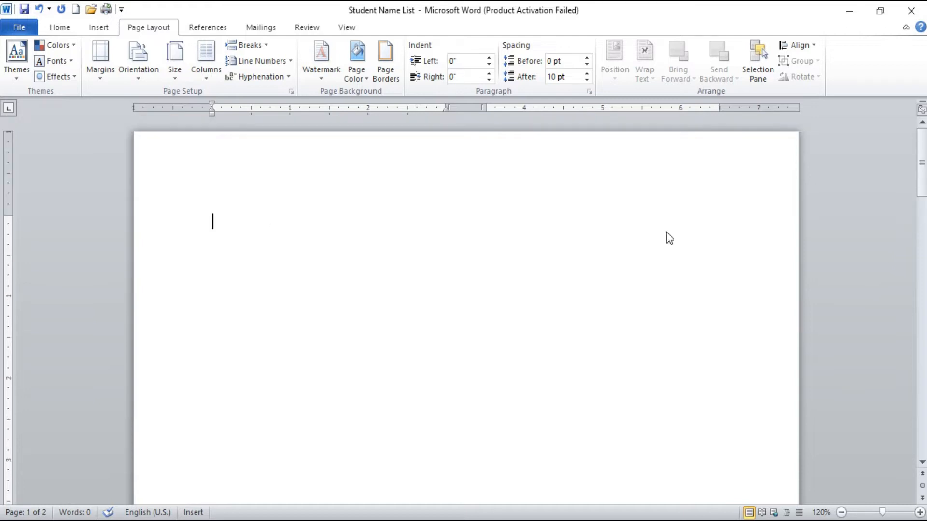
# Step: Insert a Next Page section break at the start of the first page
pyautogui.click(255, 47)
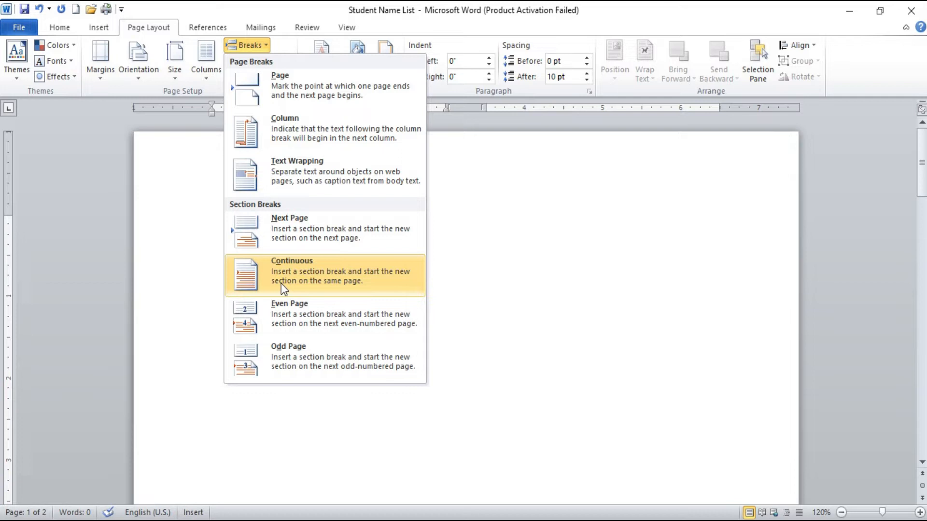
pyautogui.click(289, 241)
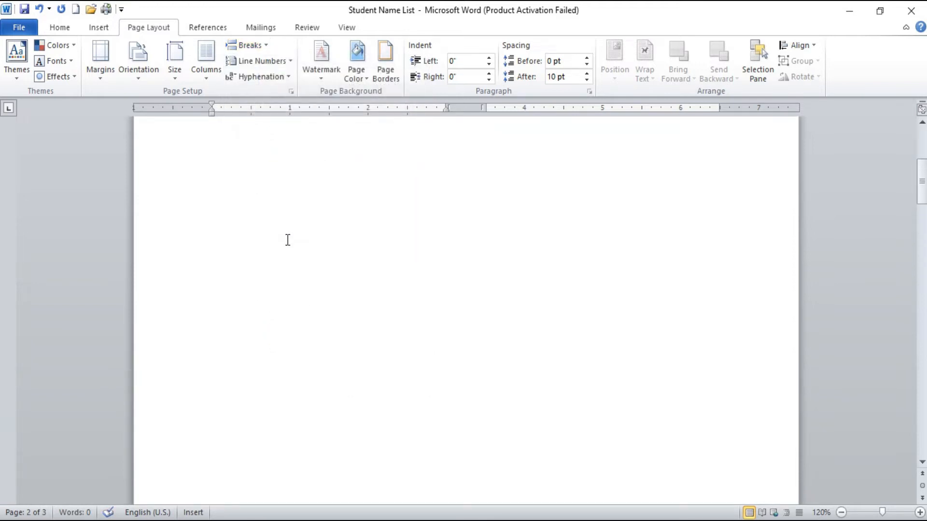
pyautogui.scroll(-10, 287, 253)
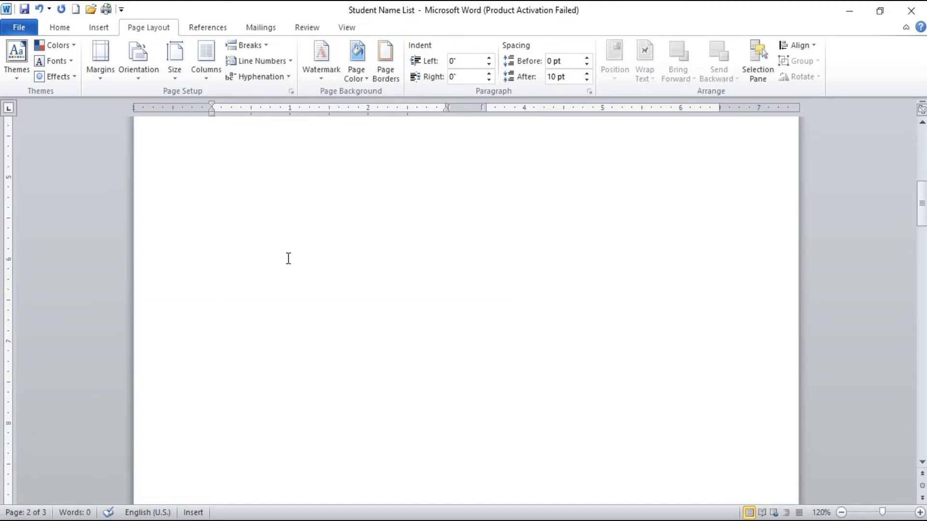
pyautogui.scroll(-5, 293, 264)
# Step: Set the section starting on the second page to Landscape orientation and compare it with the first page
pyautogui.click(281, 286)
pyautogui.scroll(7, 281, 285)
pyautogui.scroll(7, 281, 285)
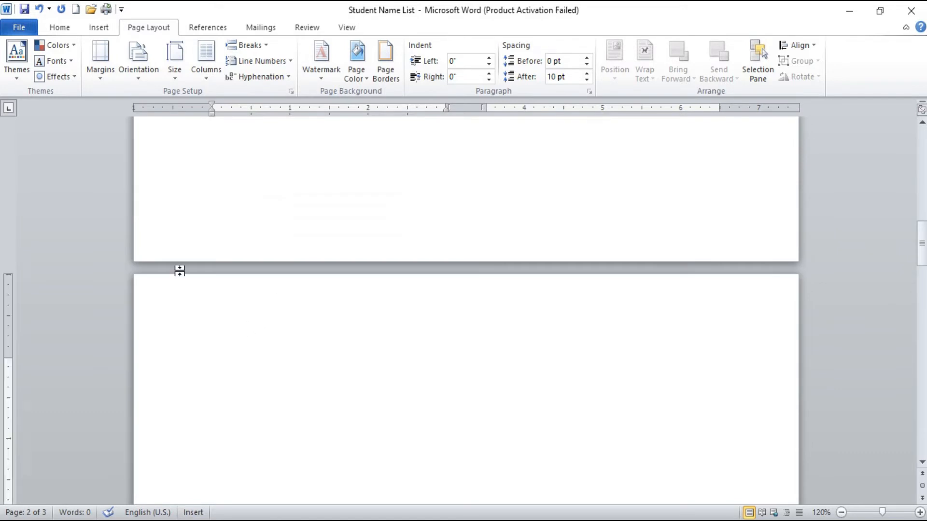
pyautogui.click(146, 65)
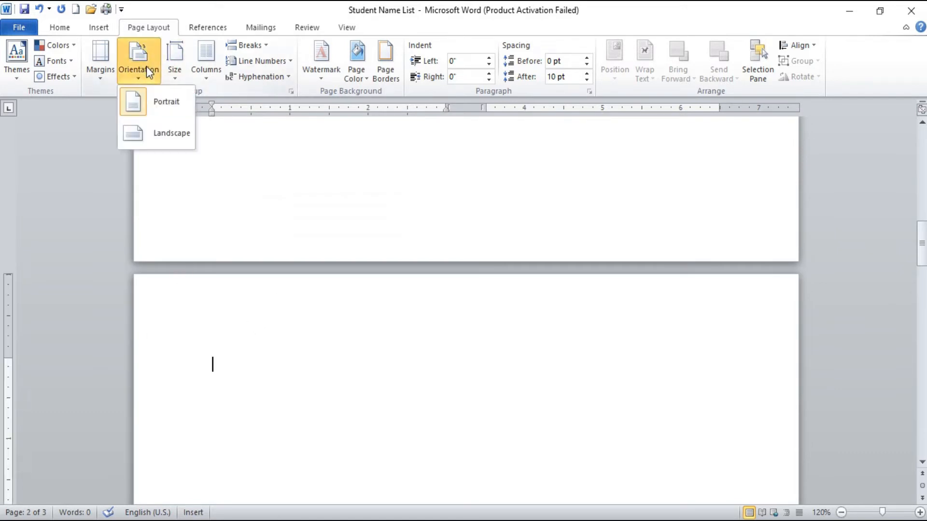
pyautogui.click(166, 140)
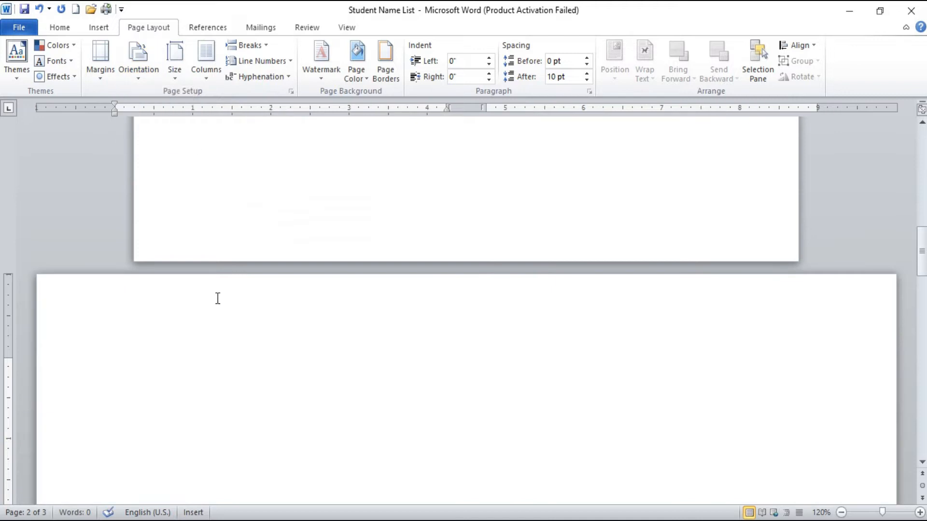
pyautogui.scroll(15, 341, 230)
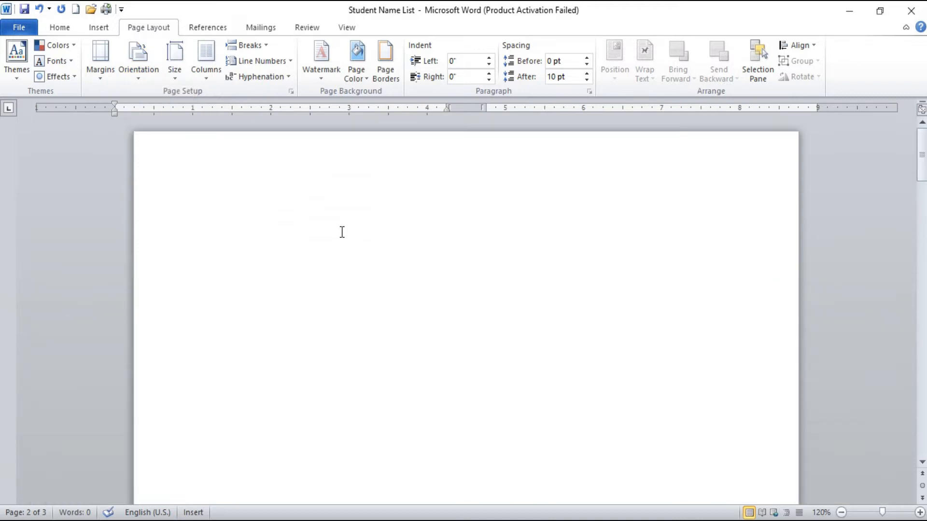
pyautogui.click(294, 217)
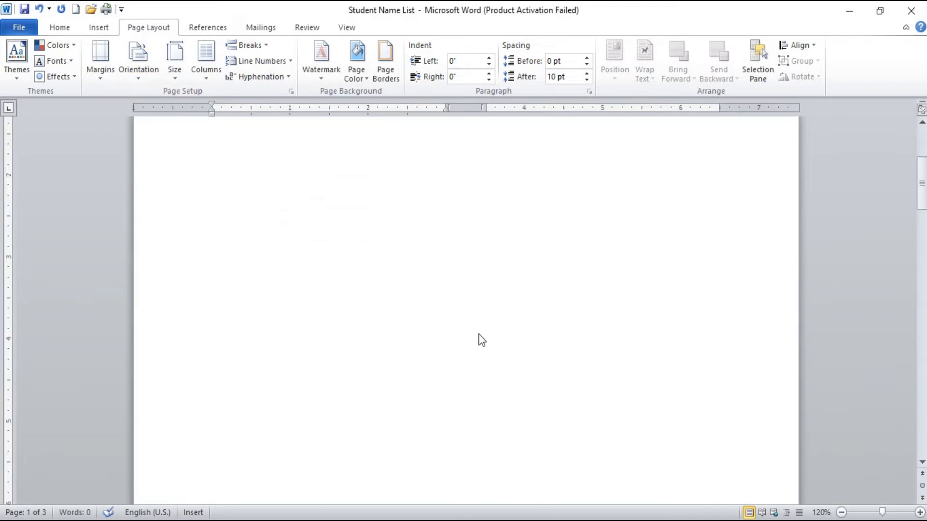
pyautogui.scroll(-10, 482, 340)
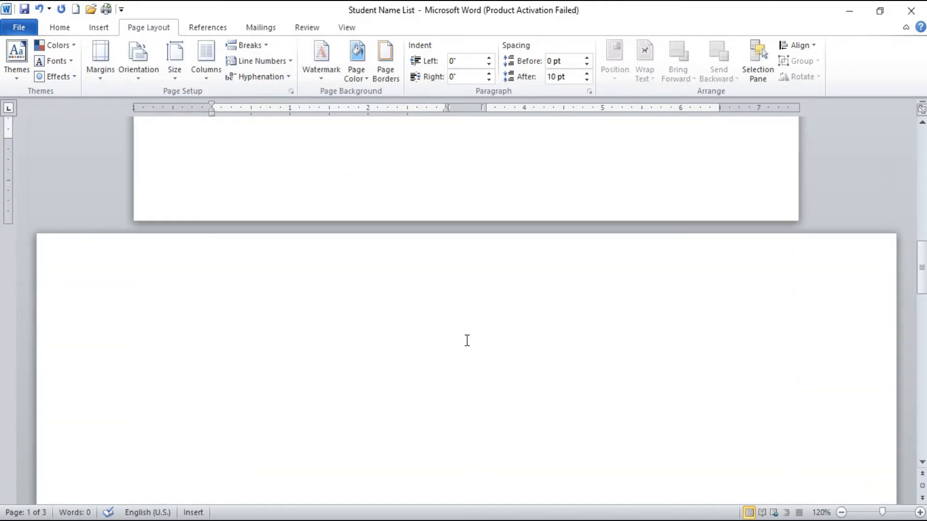
pyautogui.click(296, 341)
# Step: Insert a Page break on the third page, within the landscape section
pyautogui.scroll(-10, 297, 342)
pyautogui.scroll(-10, 297, 343)
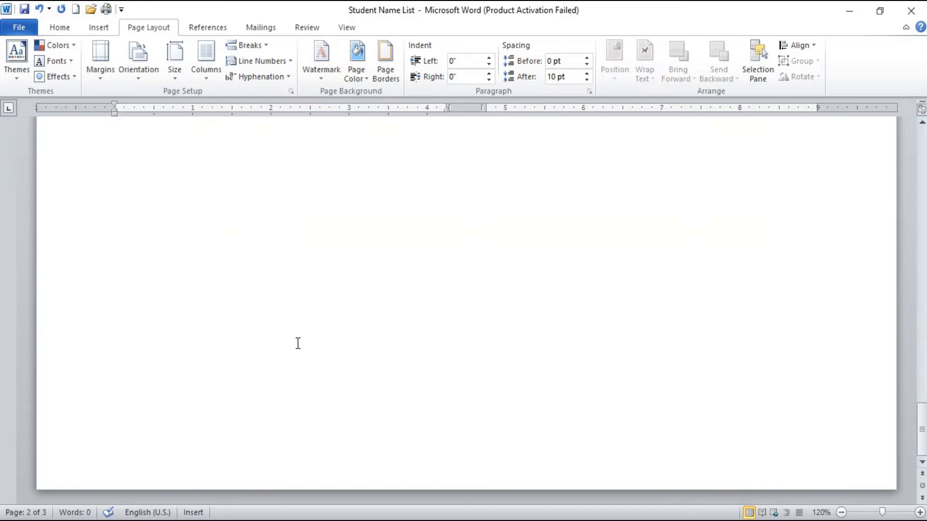
pyautogui.scroll(3, 298, 343)
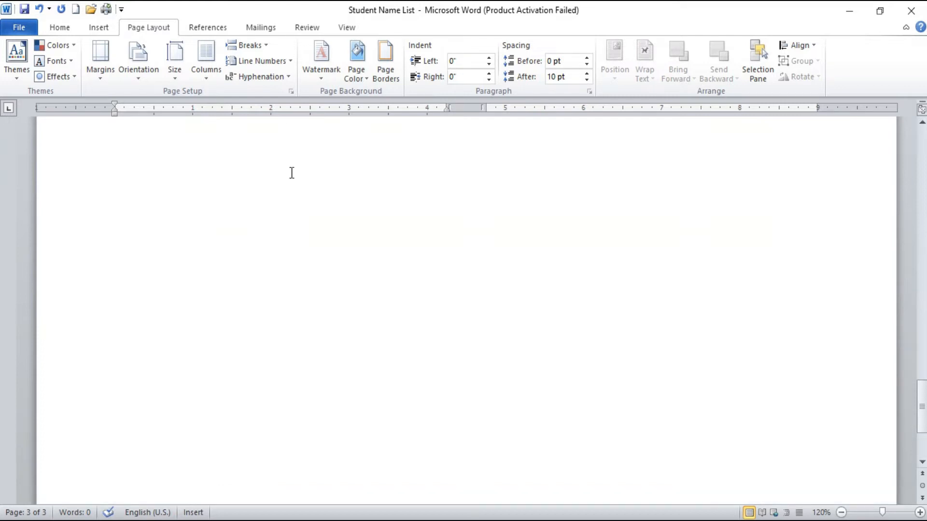
pyautogui.click(266, 46)
pyautogui.click(271, 90)
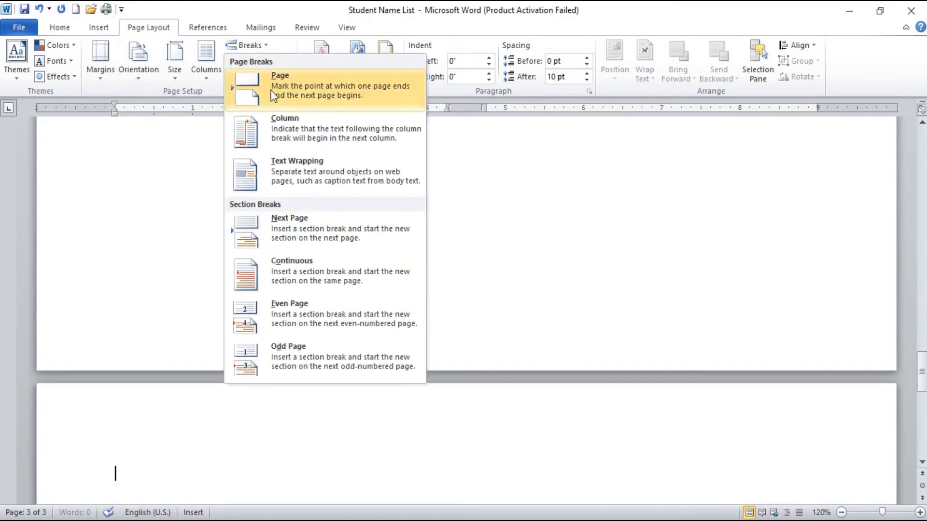
pyautogui.scroll(-3, 283, 282)
pyautogui.scroll(5, 284, 280)
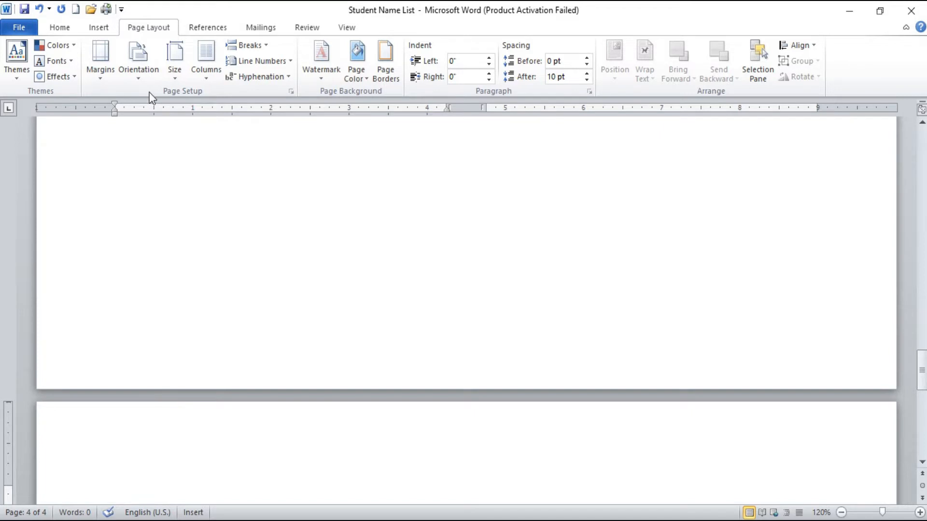
# Step: Set the section containing the fourth page to Portrait orientation and place the cursor on the first page
pyautogui.click(150, 77)
pyautogui.click(164, 105)
pyautogui.scroll(20, 239, 286)
pyautogui.scroll(5, 239, 287)
pyautogui.click(226, 214)
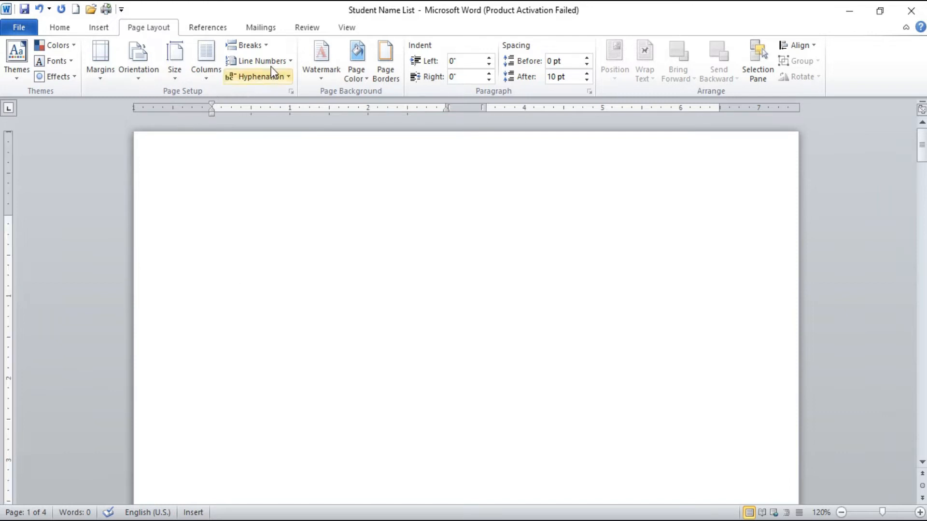
# Step: Set the first page's section to Landscape orientation and compare it with the following pages
pyautogui.click(265, 42)
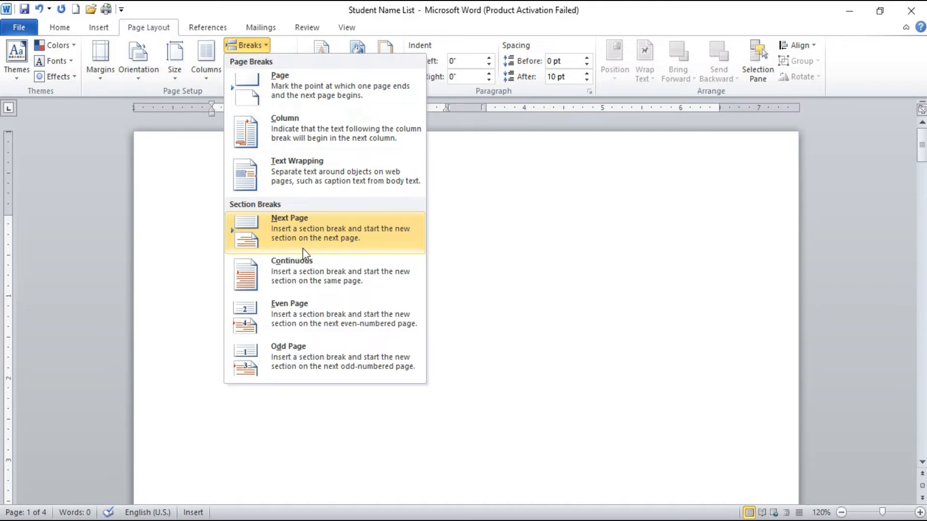
pyautogui.click(394, 261)
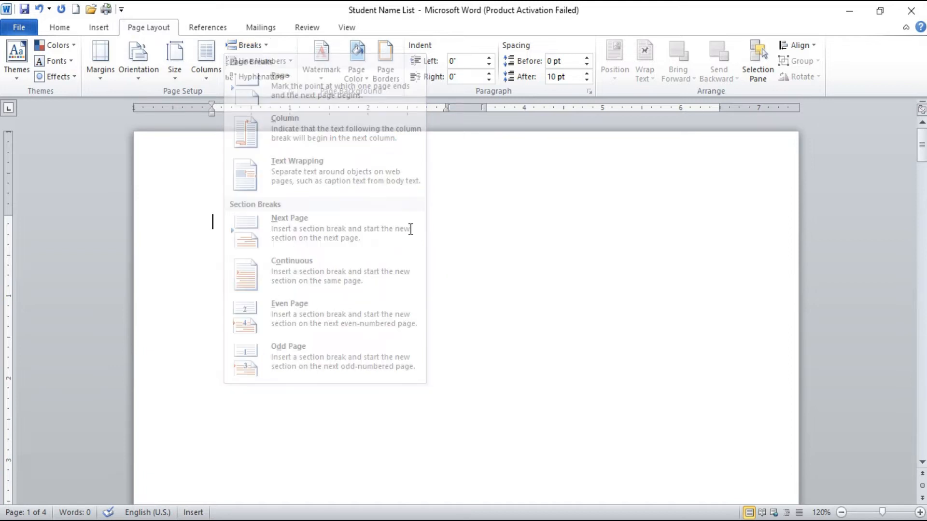
pyautogui.click(148, 57)
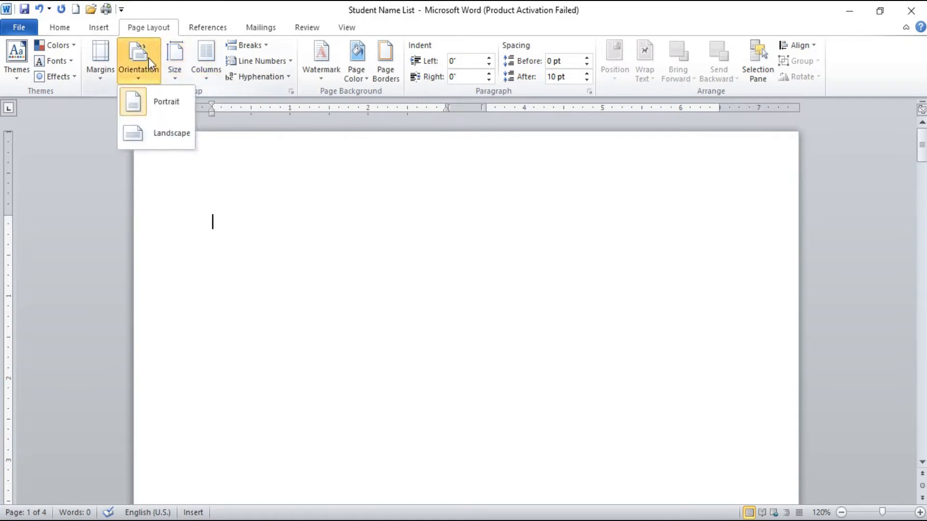
pyautogui.click(170, 142)
pyautogui.scroll(-12, 362, 252)
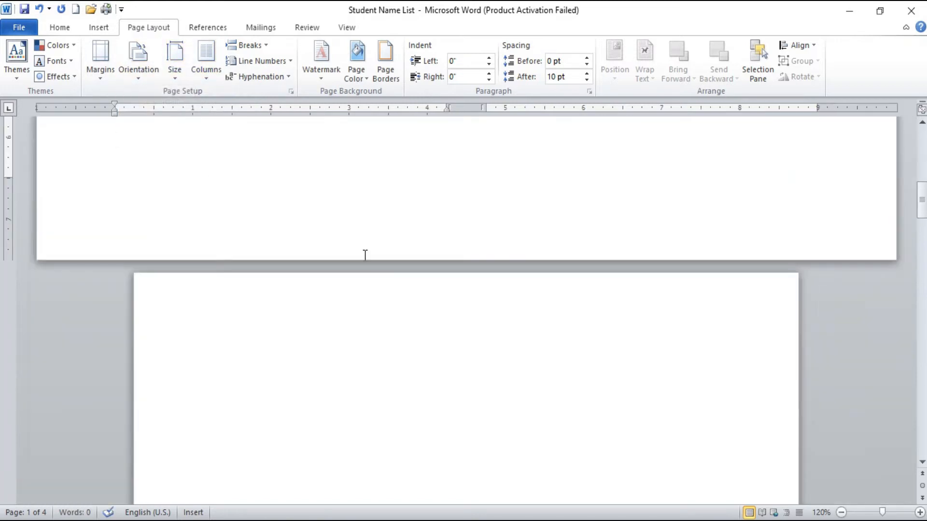
pyautogui.scroll(10, 365, 255)
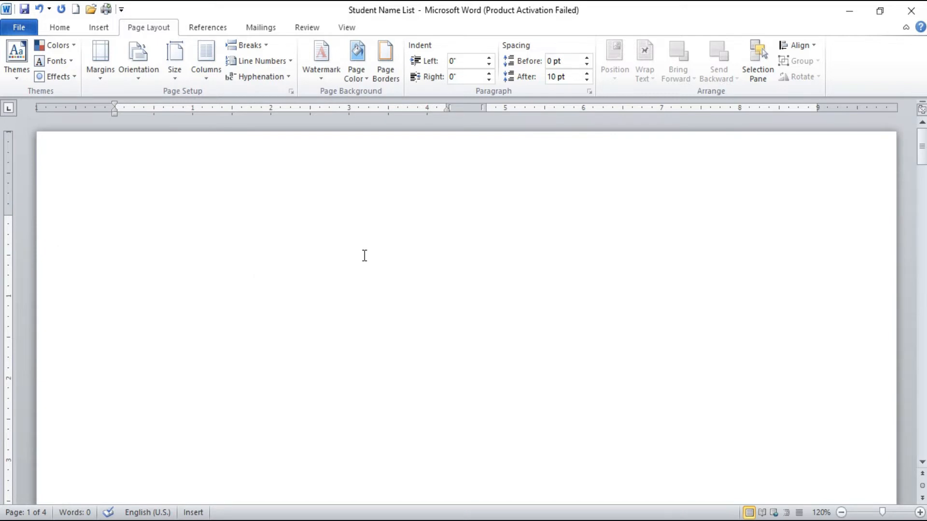
pyautogui.scroll(-10, 365, 256)
pyautogui.scroll(-15, 364, 259)
pyautogui.scroll(-12, 365, 261)
pyautogui.scroll(20, 364, 267)
pyautogui.scroll(15, 364, 267)
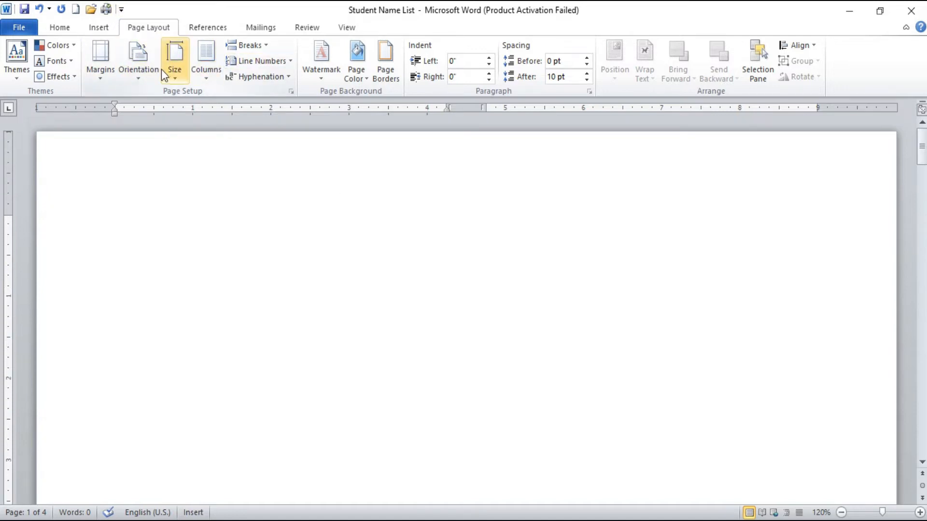
# Step: Set the paper size of the first page's section to A4
pyautogui.click(181, 69)
pyautogui.click(181, 70)
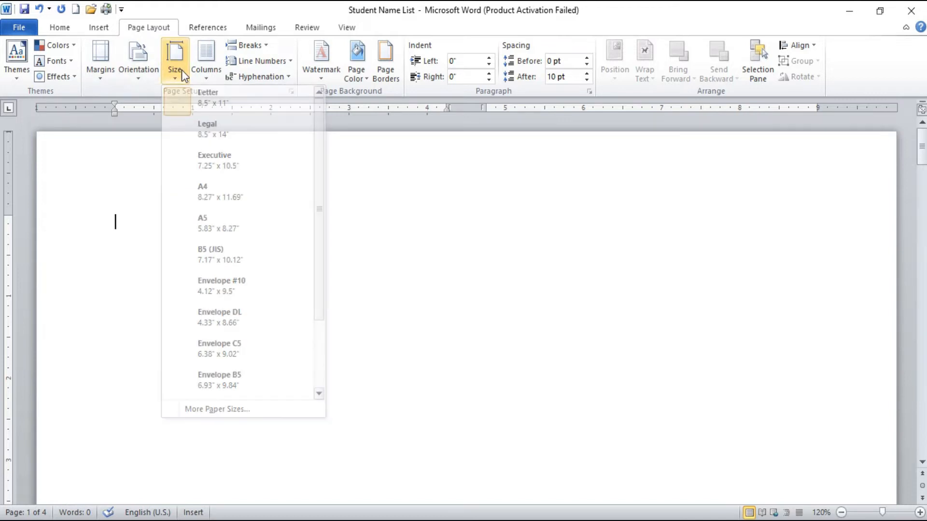
pyautogui.click(176, 81)
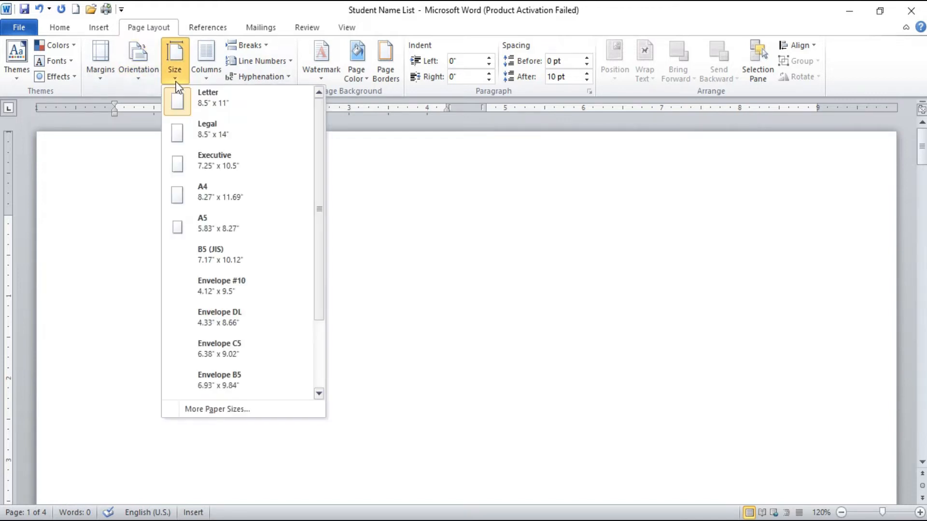
pyautogui.click(199, 189)
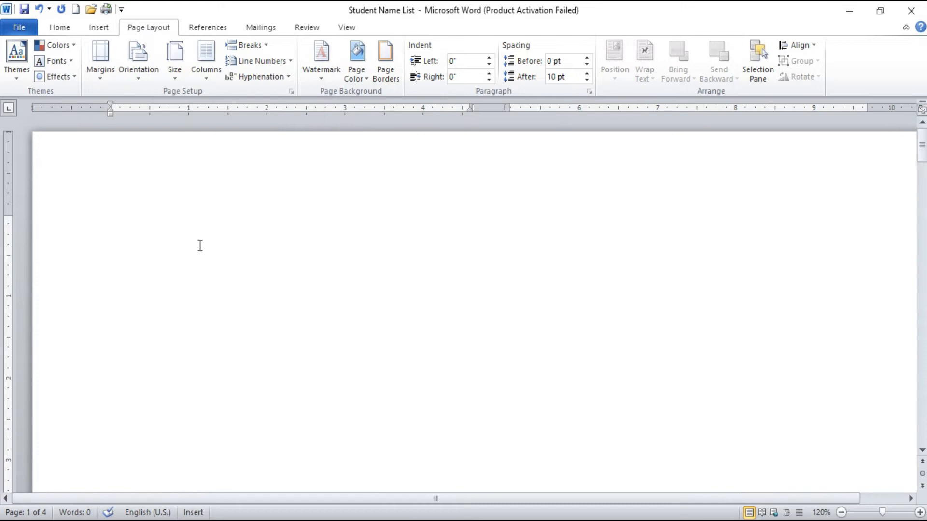
# Step: Place the cursor on the second page and set its section's paper size to Executive
pyautogui.scroll(-10, 201, 244)
pyautogui.click(235, 326)
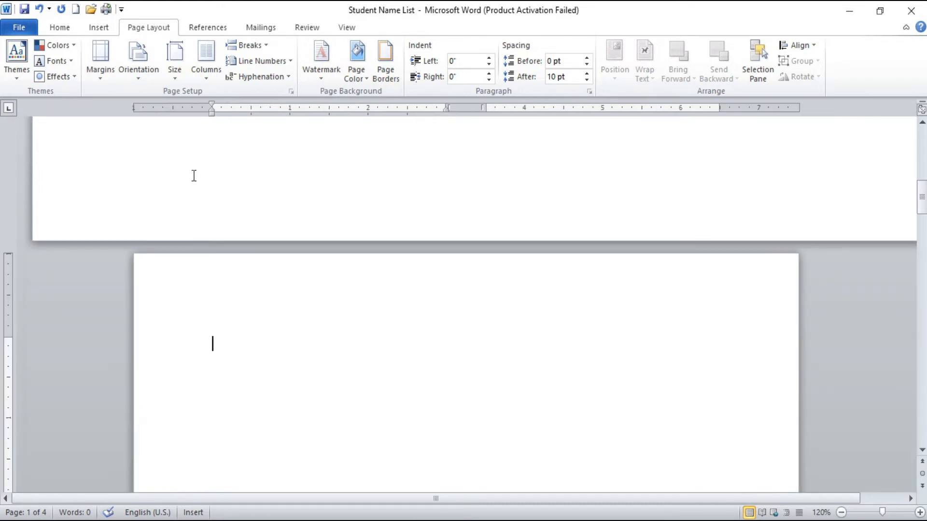
pyautogui.click(172, 60)
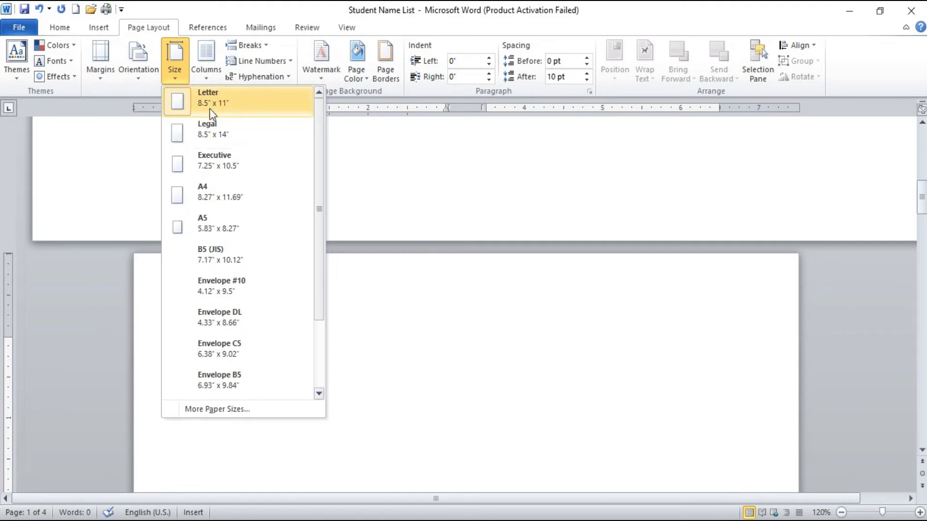
pyautogui.scroll(-3, 466, 352)
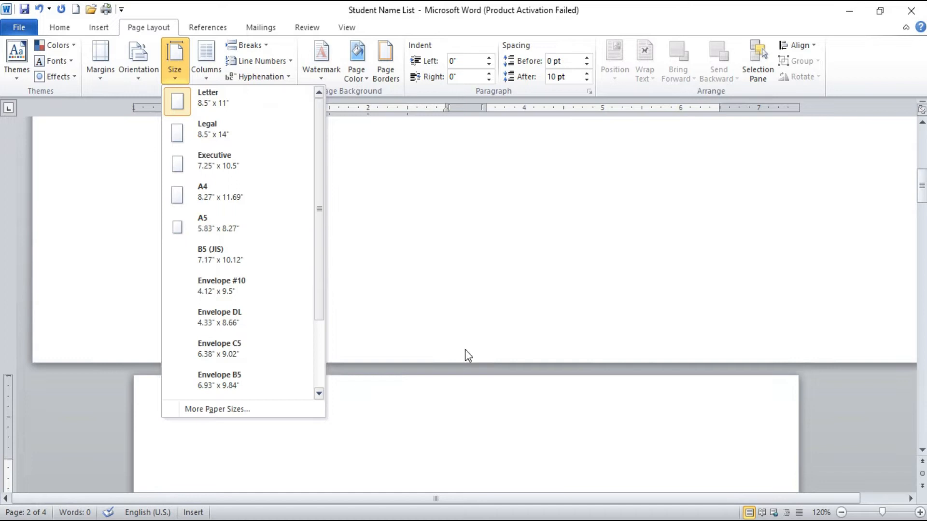
pyautogui.click(451, 340)
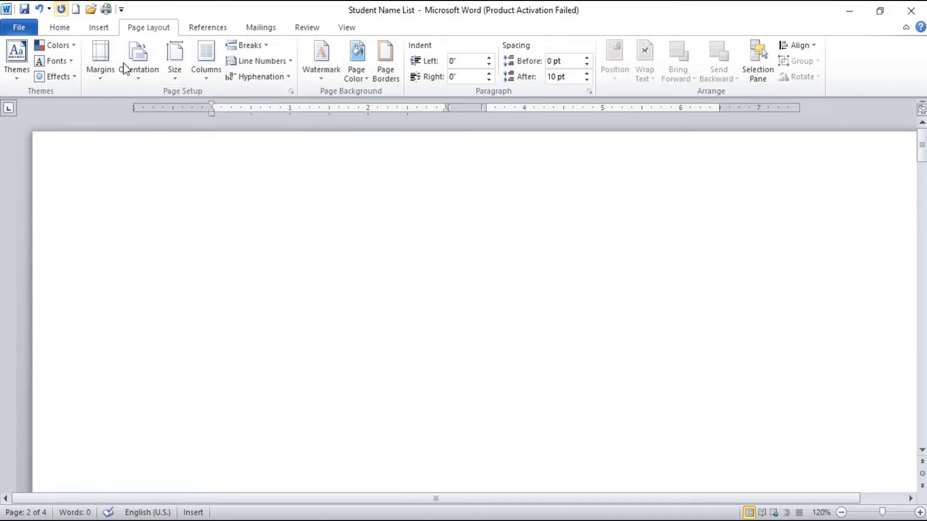
pyautogui.click(171, 76)
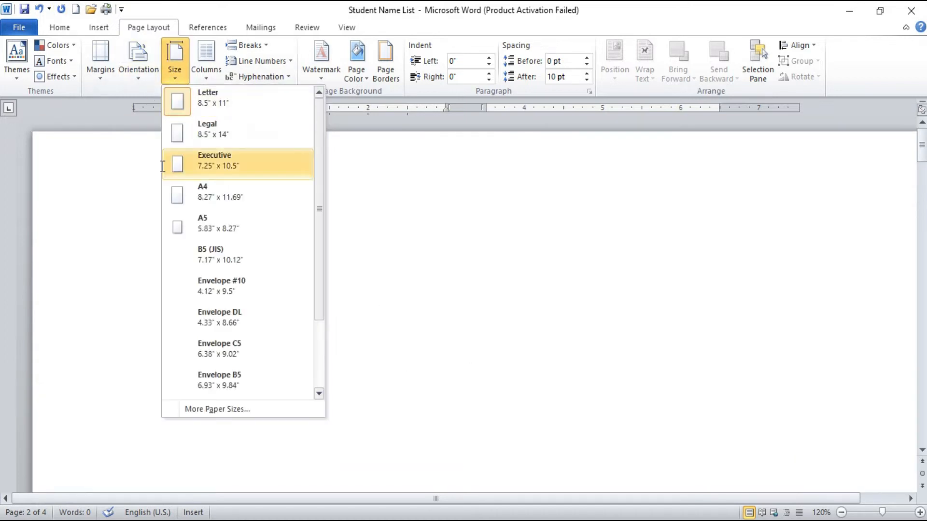
pyautogui.click(215, 160)
# Step: Check the paper size of the first page's section and set the second page's section to Letter, 8.5" x 11"
pyautogui.scroll(10, 215, 229)
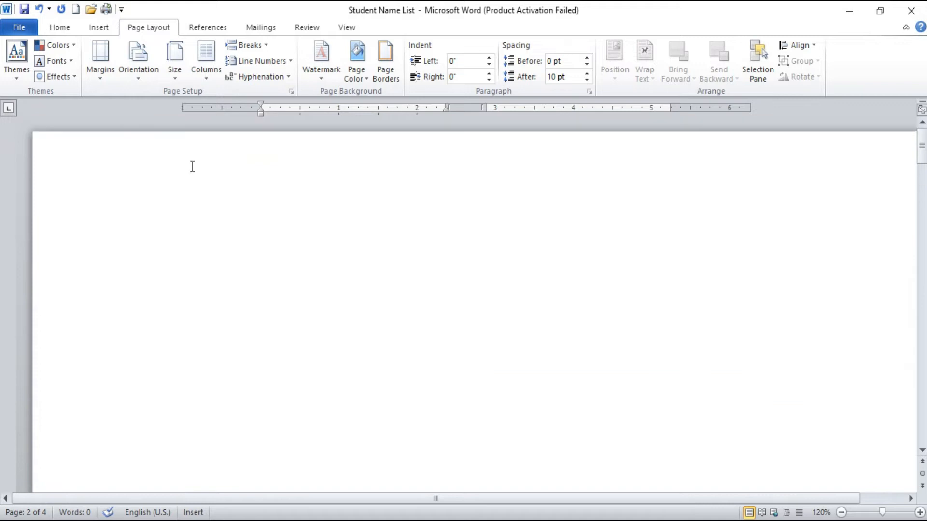
pyautogui.click(195, 219)
pyautogui.click(183, 75)
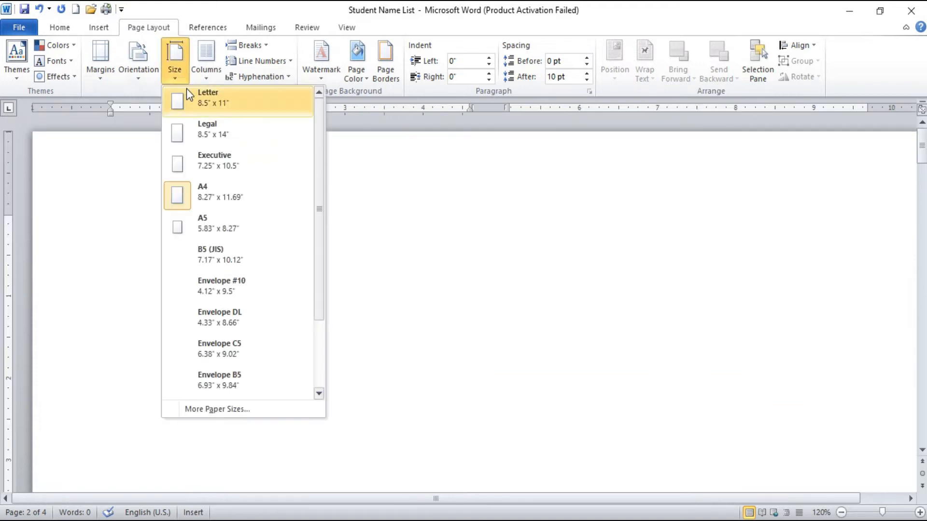
pyautogui.scroll(-10, 386, 334)
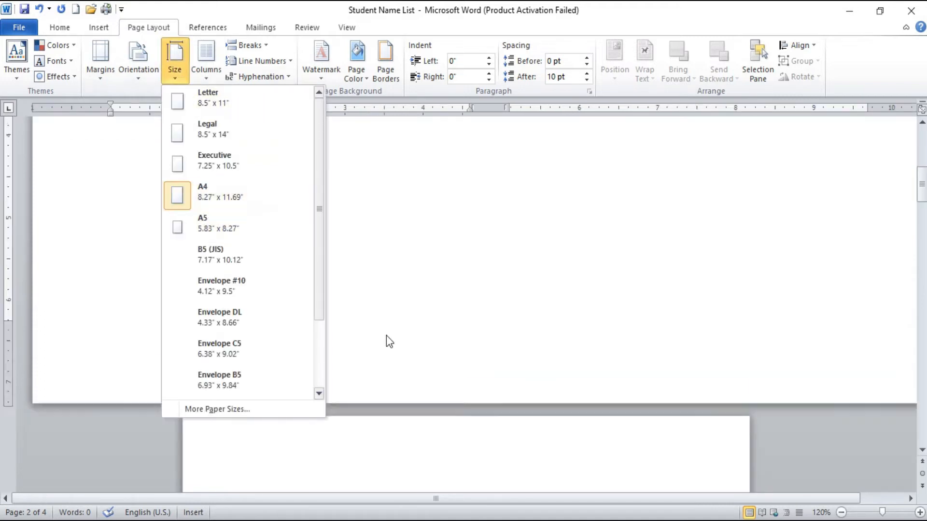
pyautogui.click(369, 360)
pyautogui.click(258, 257)
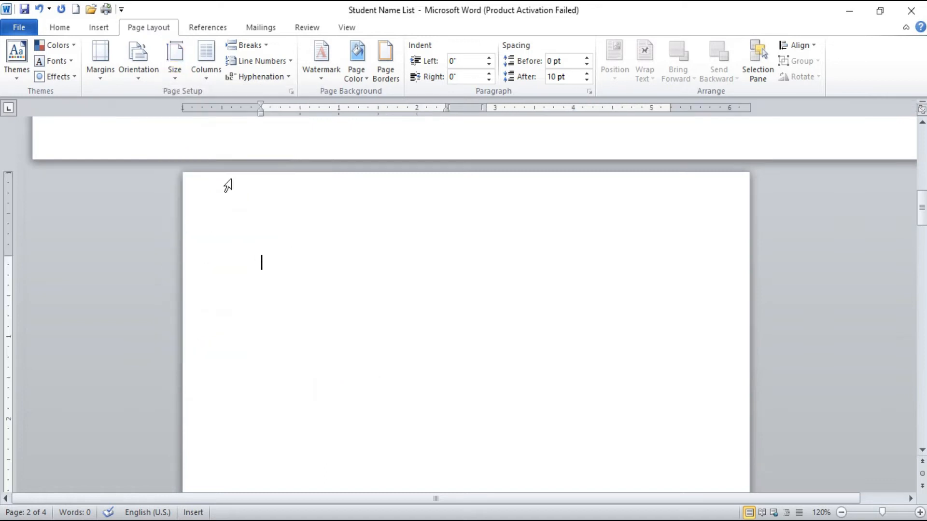
pyautogui.click(186, 58)
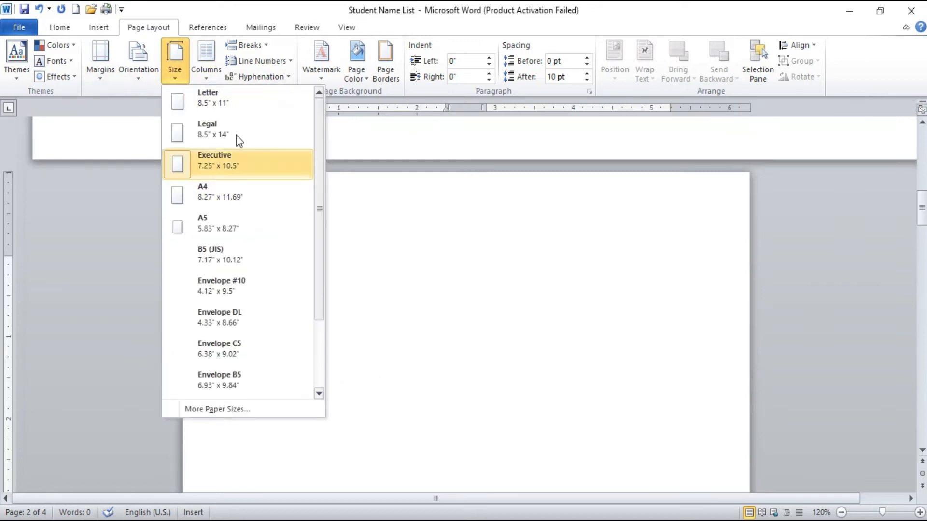
pyautogui.click(235, 101)
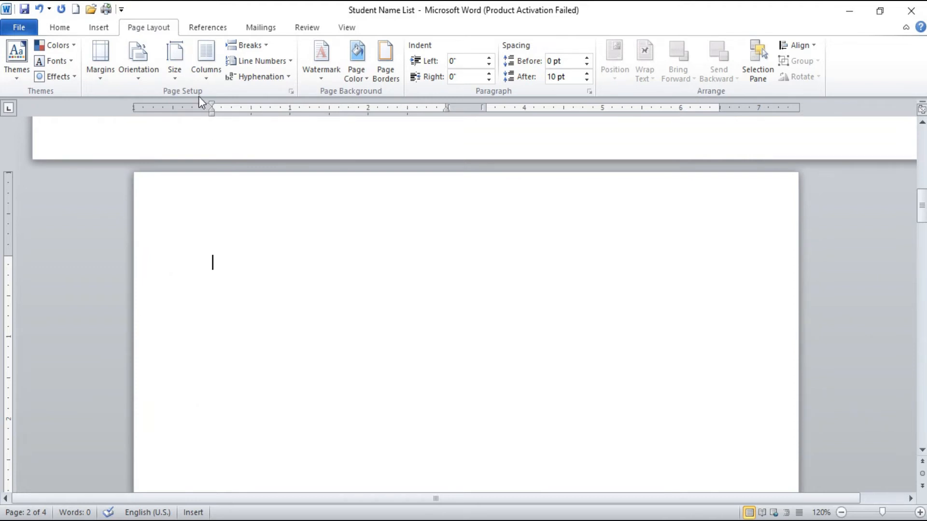
# Step: Place the cursor on the first page and set its section to Portrait orientation
pyautogui.scroll(10, 224, 189)
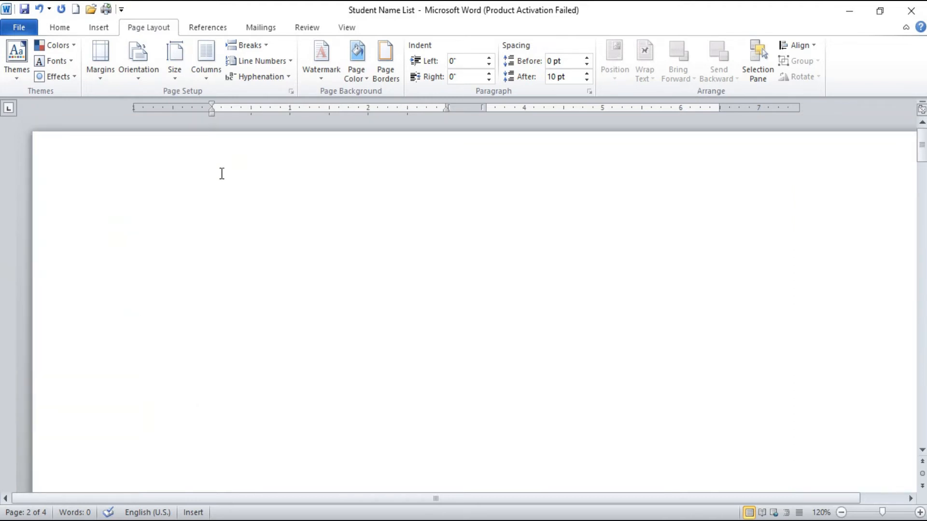
pyautogui.click(221, 175)
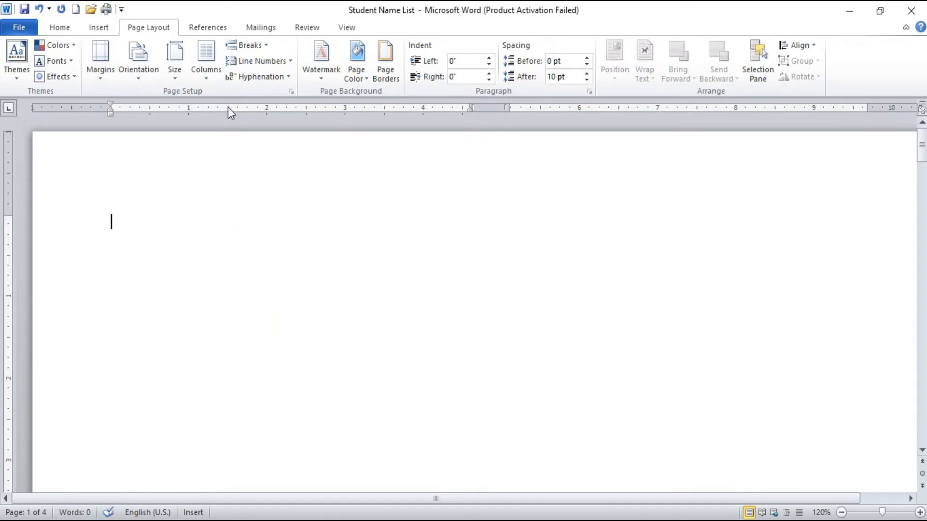
pyautogui.click(145, 65)
pyautogui.click(170, 107)
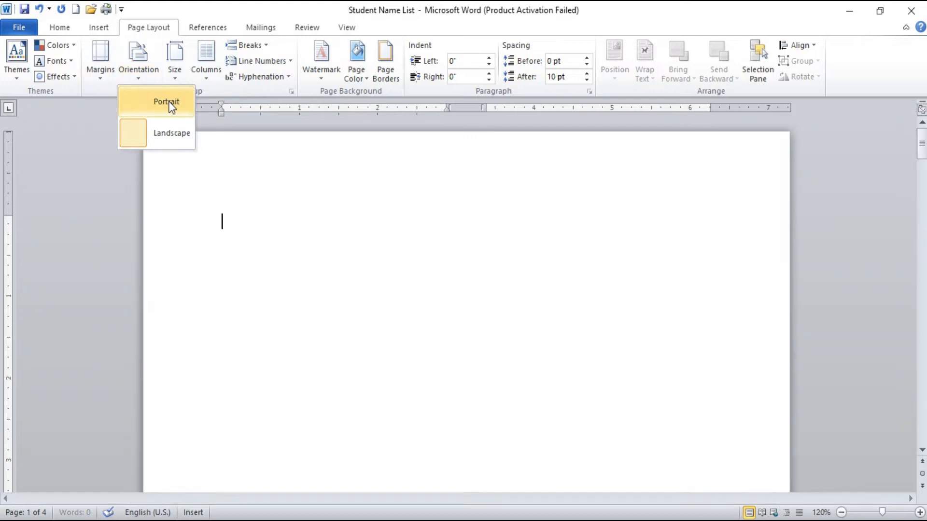
pyautogui.click(333, 79)
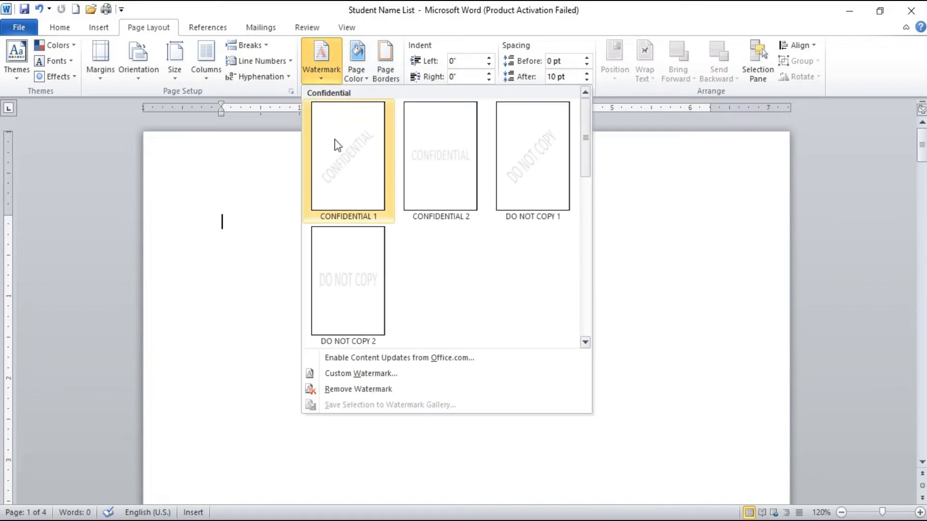
pyautogui.click(297, 458)
pyautogui.scroll(-3, 564, 381)
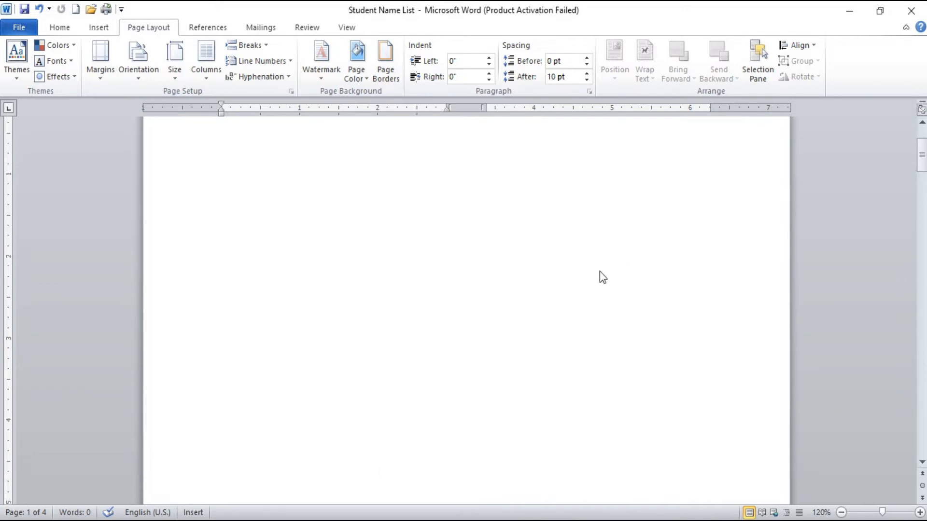
pyautogui.scroll(3, 430, 316)
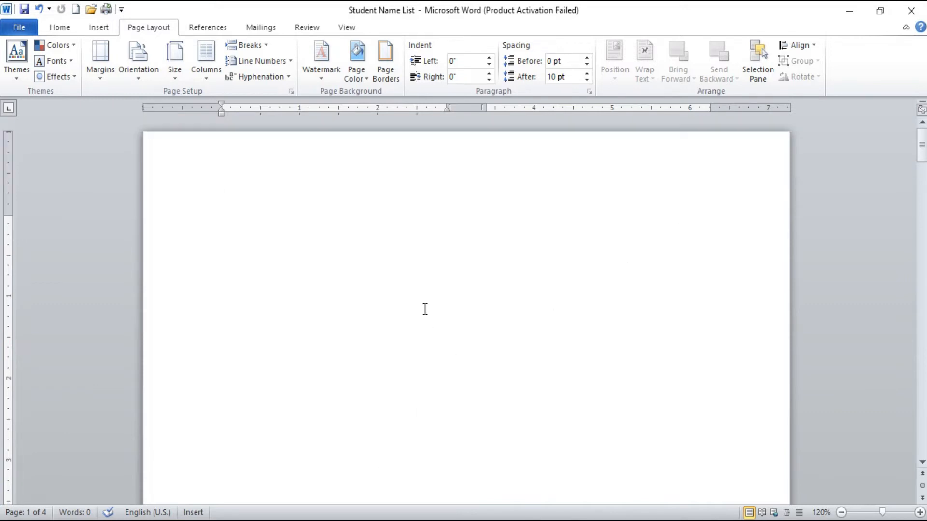
# Step: Add the built-in DO NOT COPY 1 watermark and view it on the first page
pyautogui.click(338, 73)
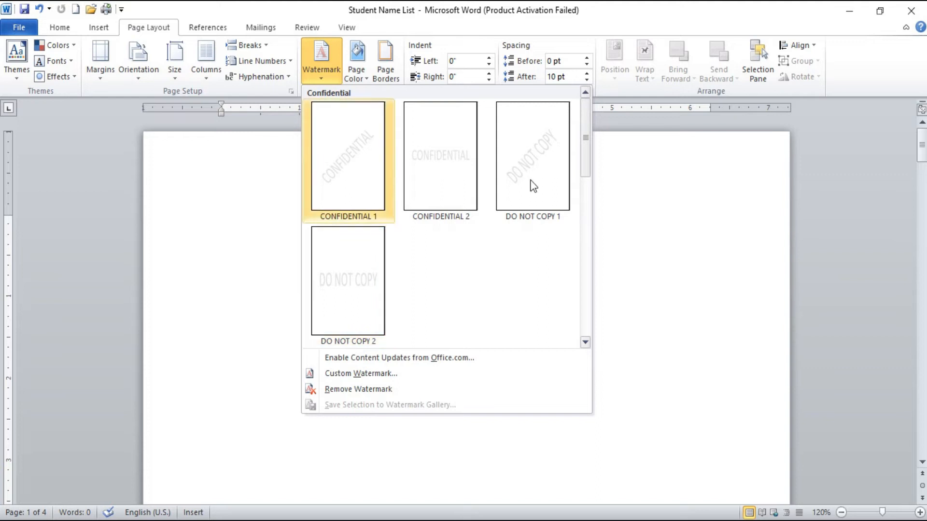
pyautogui.click(543, 190)
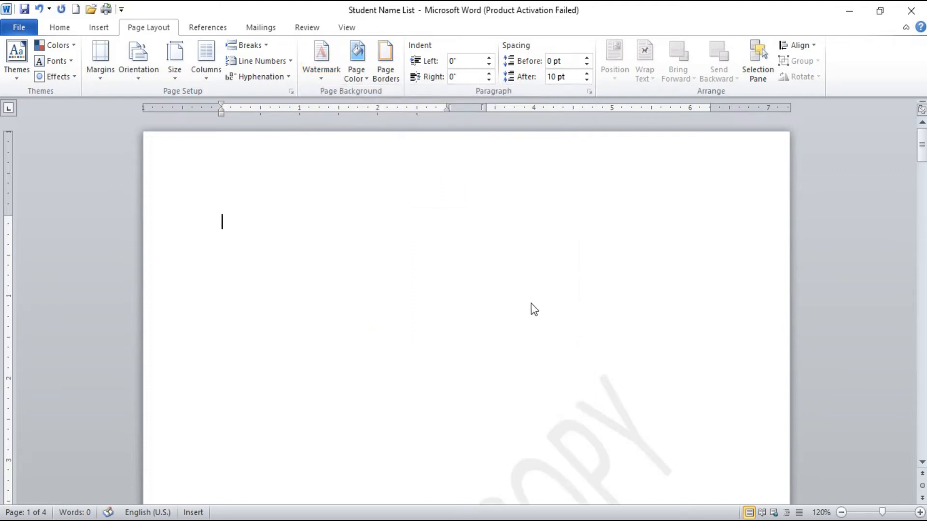
pyautogui.scroll(-5, 532, 315)
pyautogui.scroll(3, 535, 321)
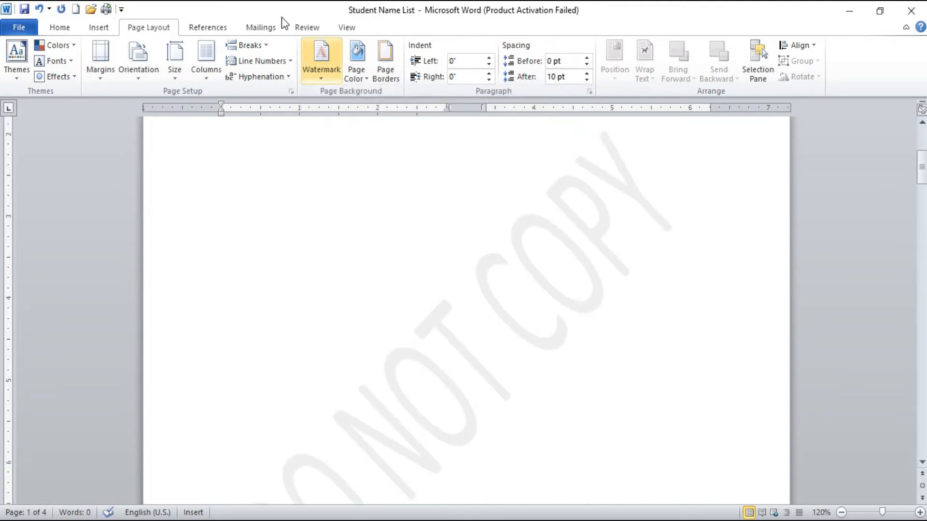
# Step: Open the custom watermark settings and switch the watermark type to Picture watermark
pyautogui.click(339, 79)
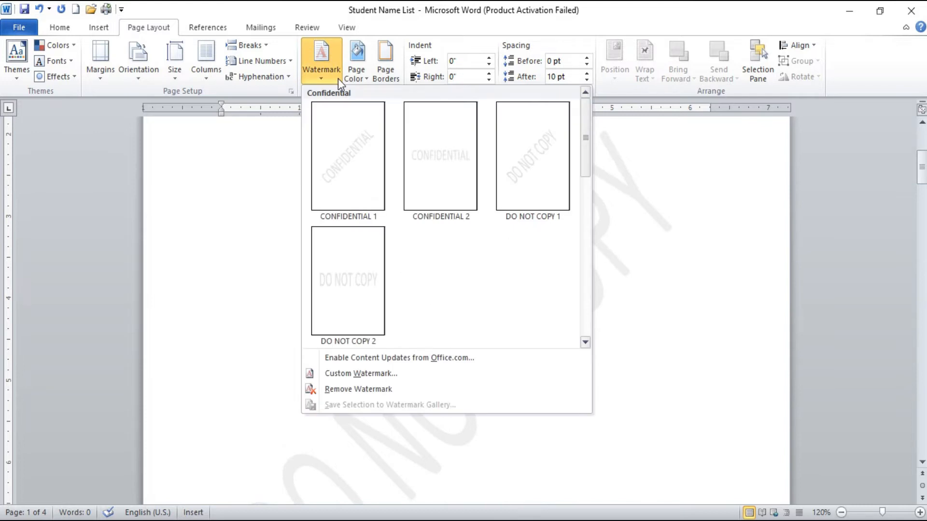
pyautogui.click(377, 375)
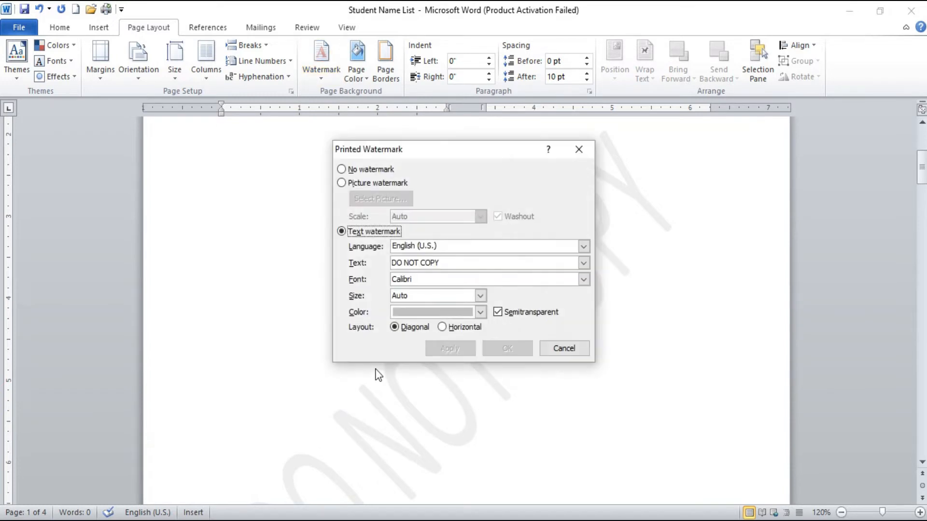
pyautogui.moveTo(420, 155); pyautogui.dragTo(422, 160)
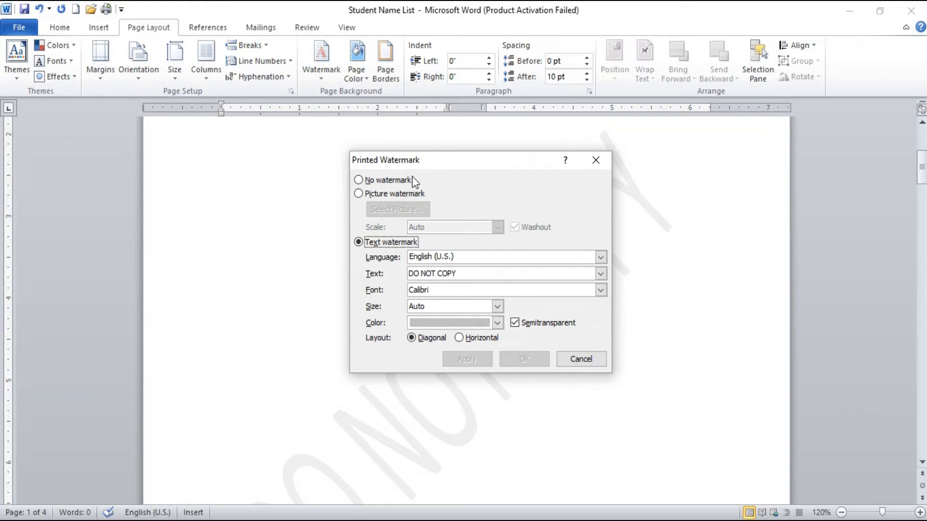
pyautogui.click(393, 180)
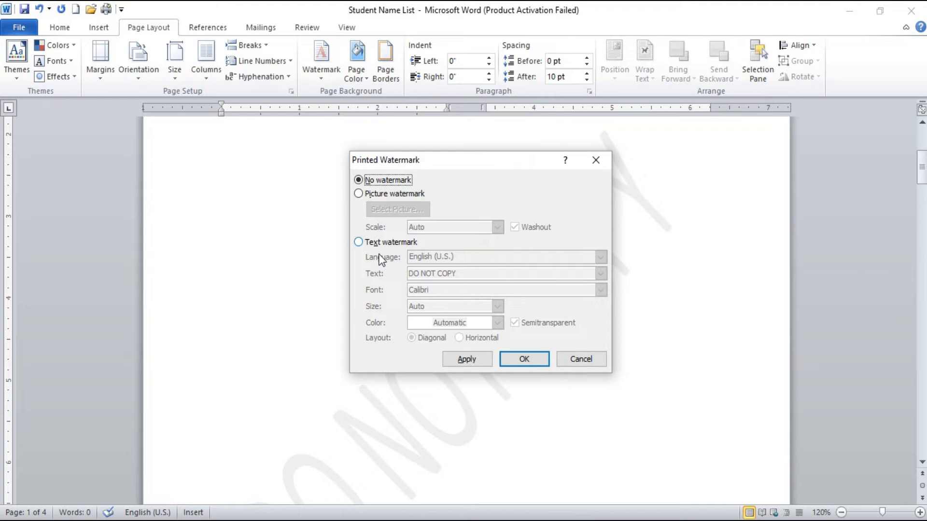
pyautogui.click(408, 195)
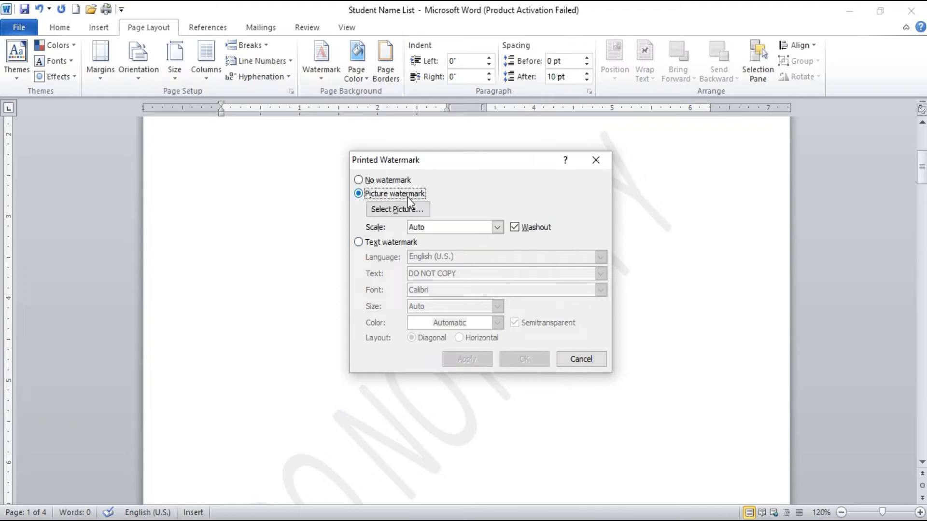
# Step: Apply picture 12 from the work pic folder on Local Disk (D:) as the watermark and view it on the page
pyautogui.click(409, 210)
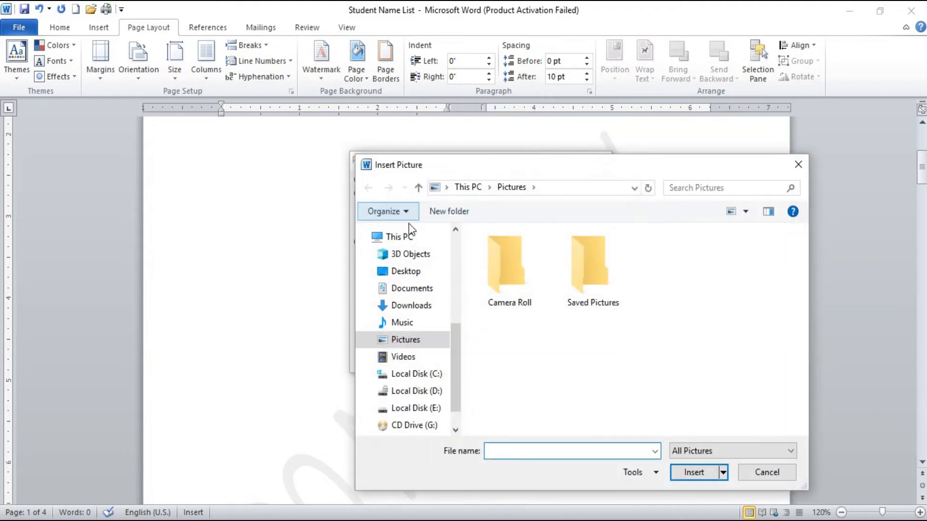
pyautogui.click(408, 392)
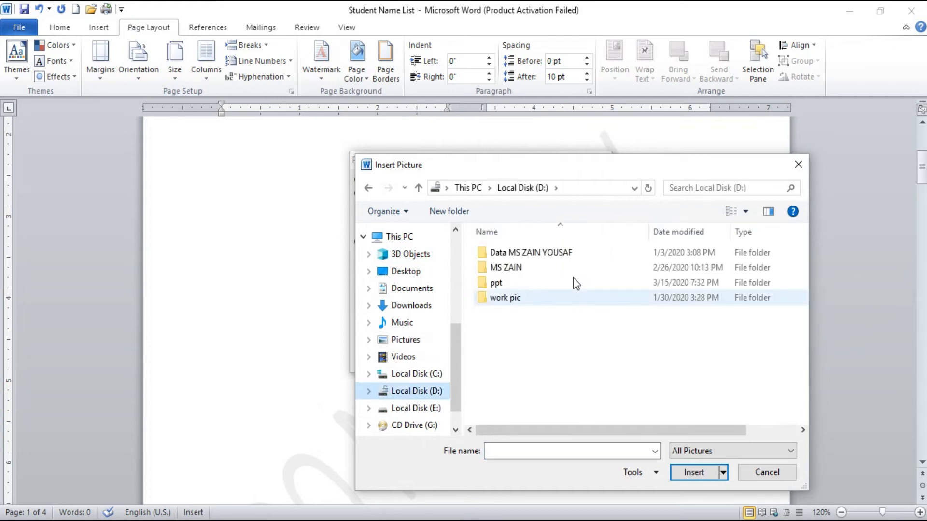
pyautogui.doubleClick(575, 298)
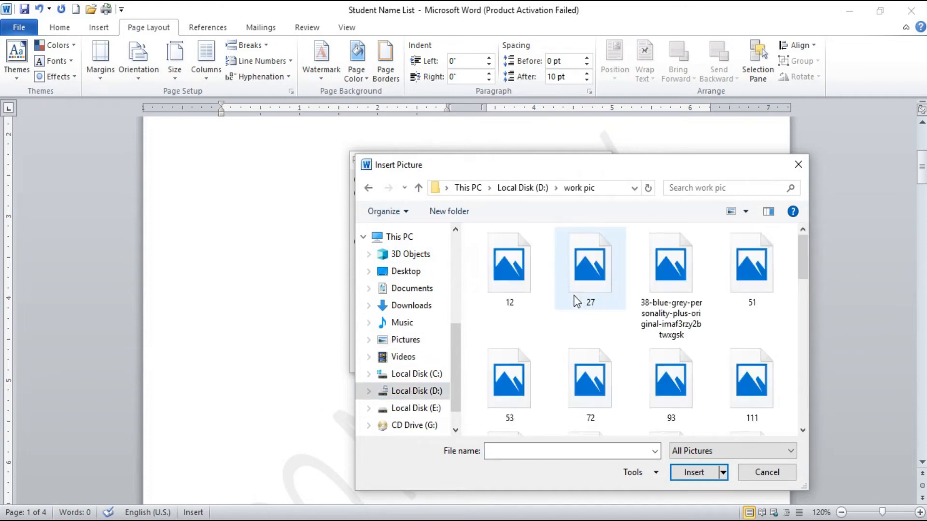
pyautogui.click(530, 271)
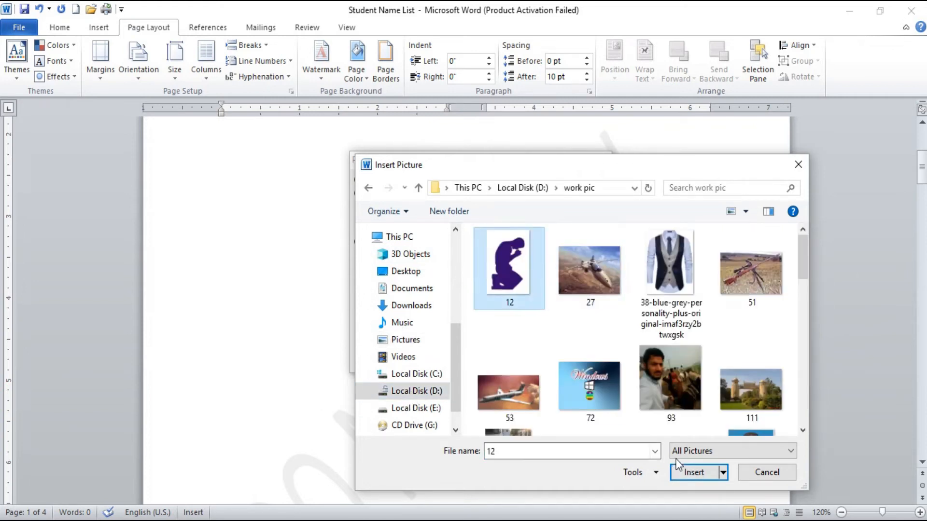
pyautogui.click(693, 471)
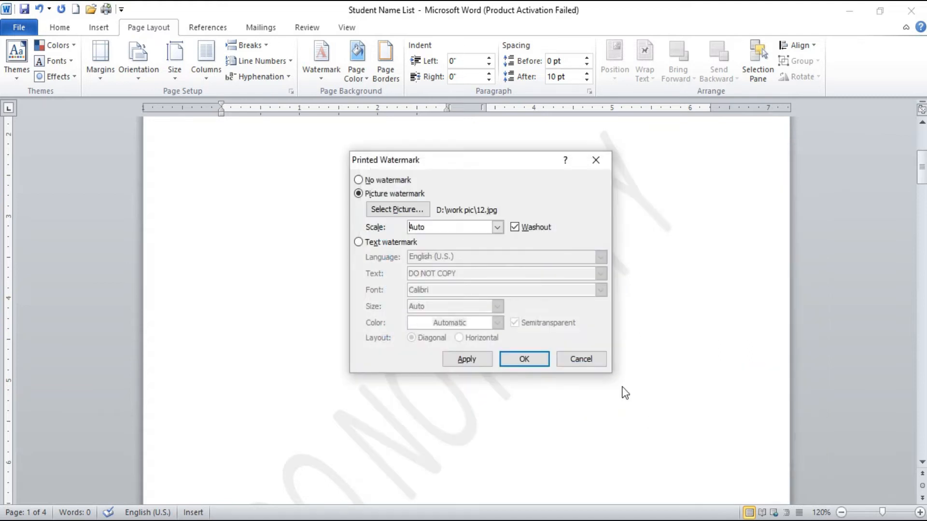
pyautogui.click(538, 360)
pyautogui.scroll(-1, 525, 362)
pyautogui.scroll(-3, 527, 367)
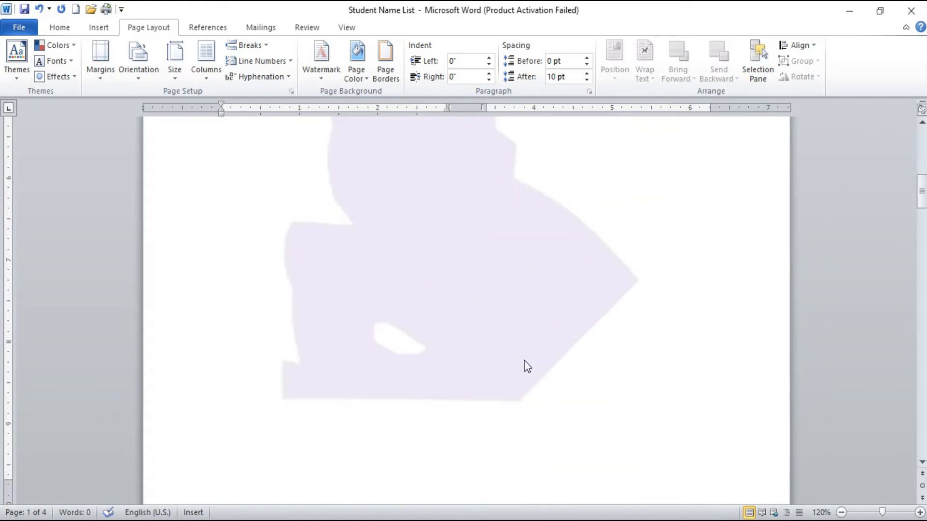
pyautogui.scroll(8, 525, 362)
pyautogui.scroll(-3, 526, 361)
pyautogui.scroll(3, 512, 371)
# Step: Open the custom watermark settings, switch the type to Text watermark and select the existing text for replacement
pyautogui.click(317, 62)
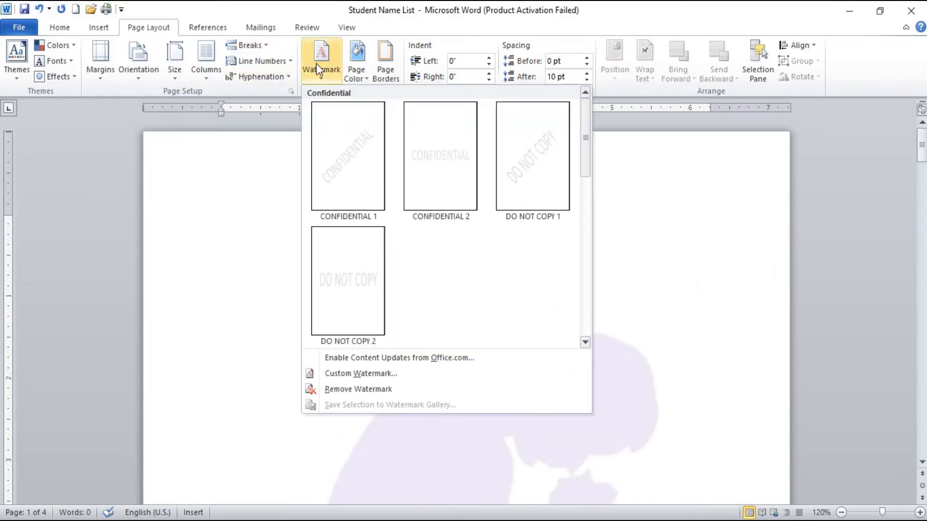
pyautogui.click(365, 375)
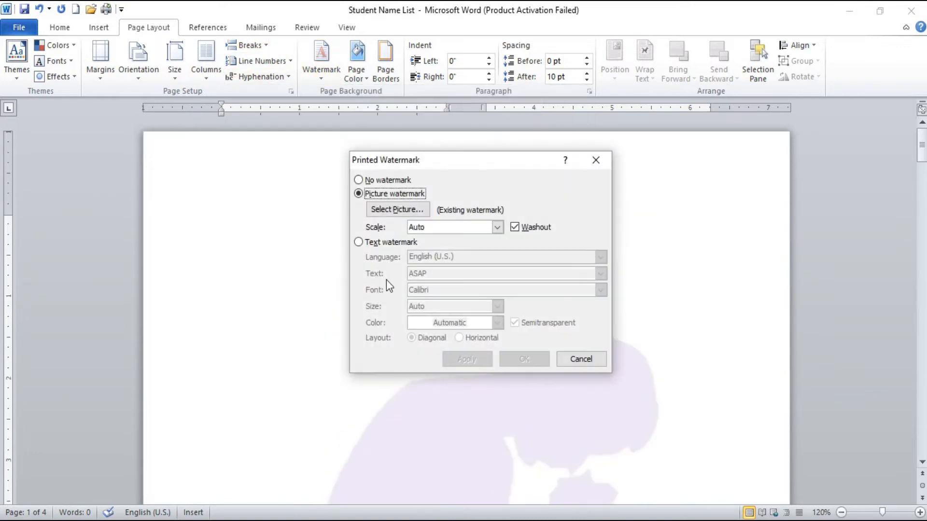
pyautogui.click(389, 244)
pyautogui.click(418, 274)
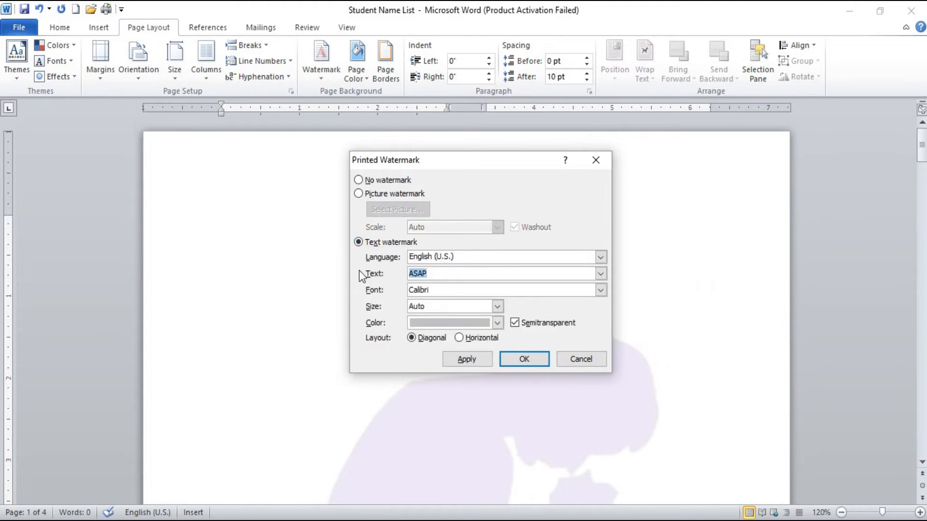
# Step: Enter the person's full name as the watermark text, set the font to TIMES NEW ROMANS and apply it
pyautogui.write('TIMES NEW ROMAN')
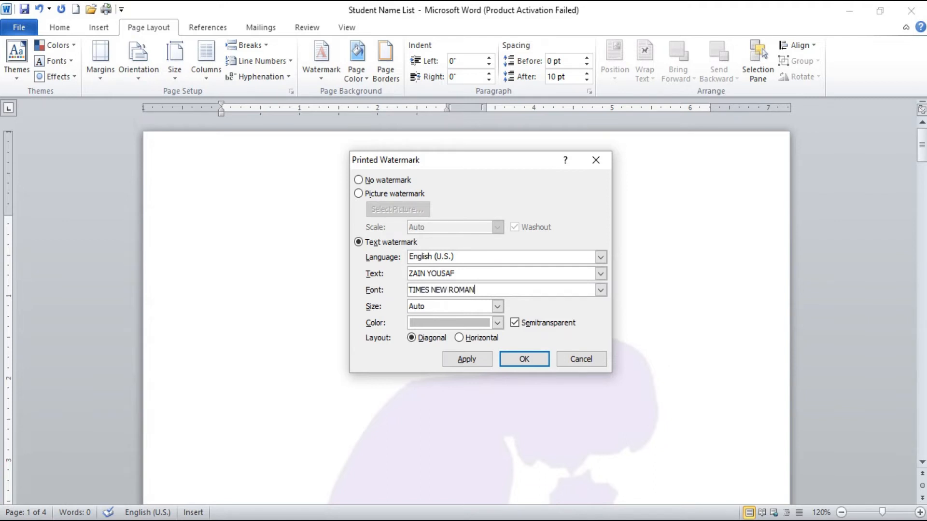
pyautogui.click(467, 361)
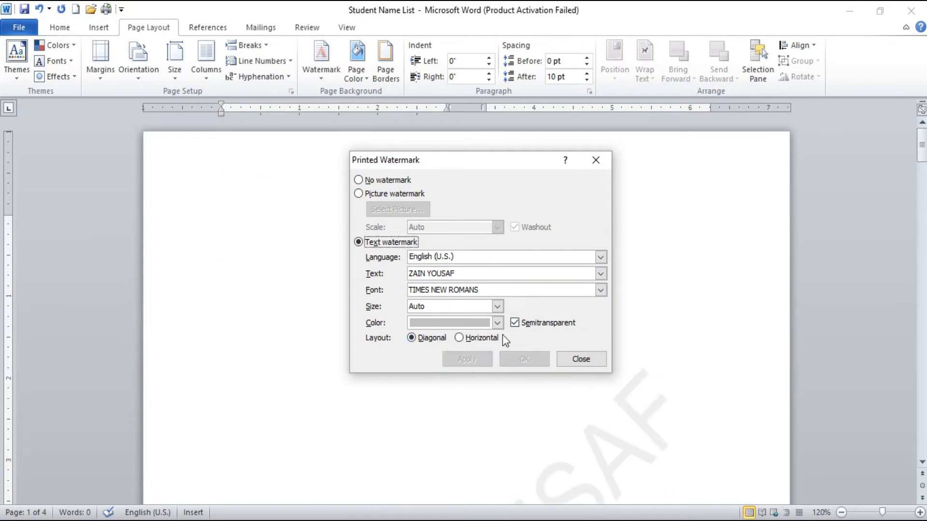
# Step: Set the text watermark's color to Automatic with Diagonal layout, apply it and view the result on the first page
pyautogui.click(489, 322)
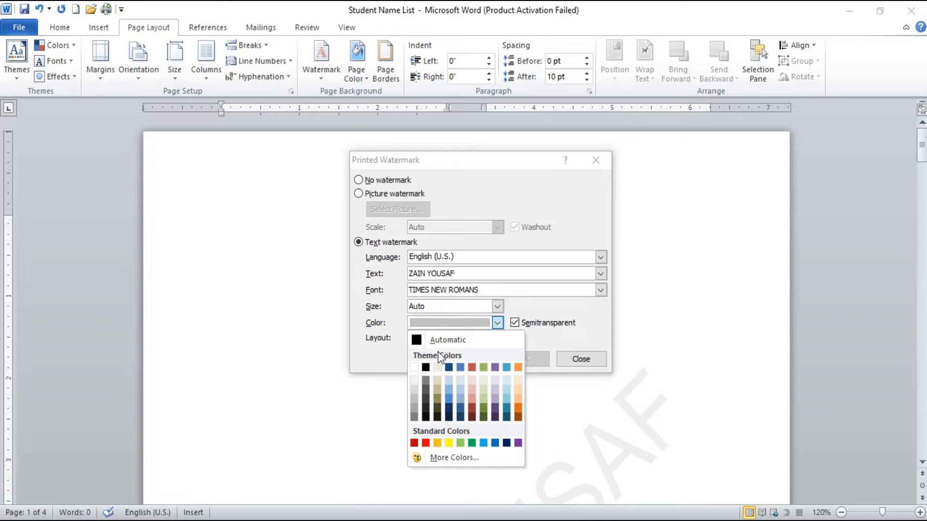
pyautogui.click(443, 340)
pyautogui.click(492, 306)
pyautogui.click(498, 306)
pyautogui.click(497, 306)
pyautogui.click(485, 339)
pyautogui.click(433, 339)
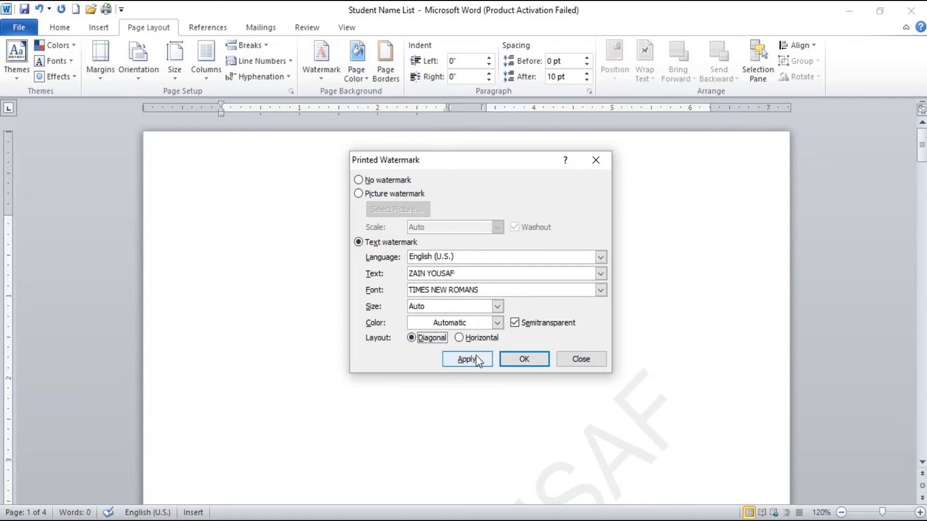
pyautogui.click(476, 360)
pyautogui.click(595, 365)
pyautogui.scroll(-8, 595, 367)
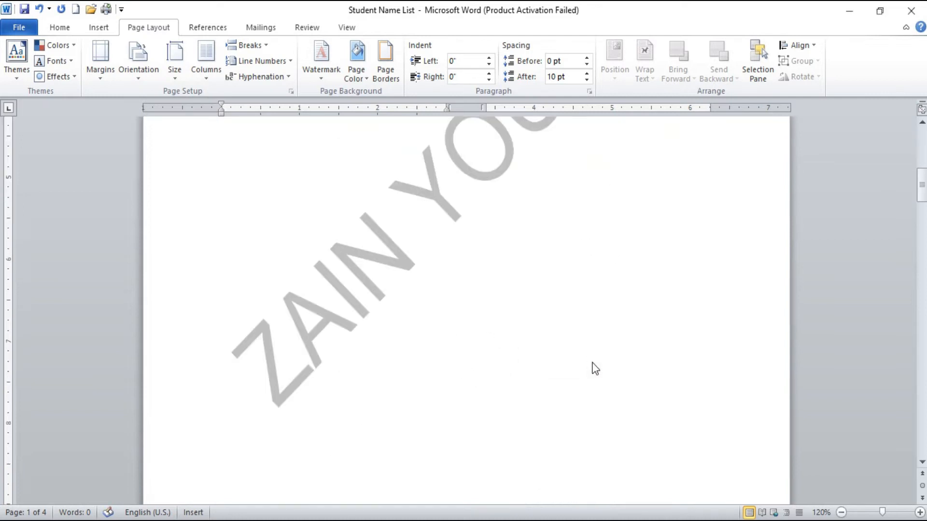
pyautogui.scroll(8, 595, 369)
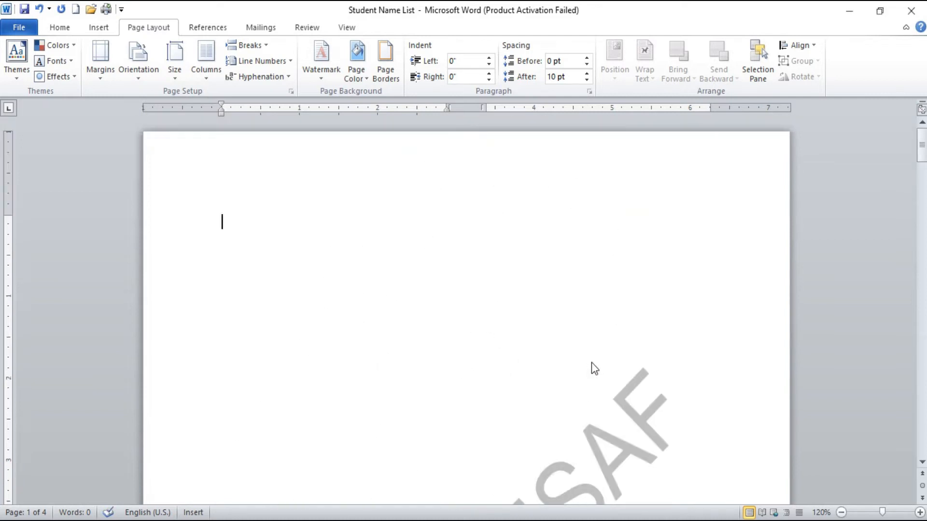
pyautogui.click(340, 71)
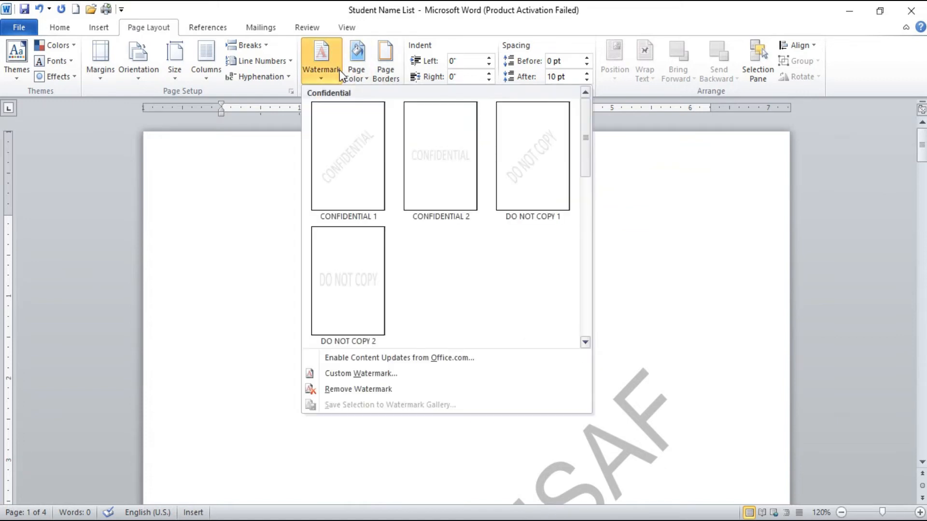
pyautogui.click(426, 481)
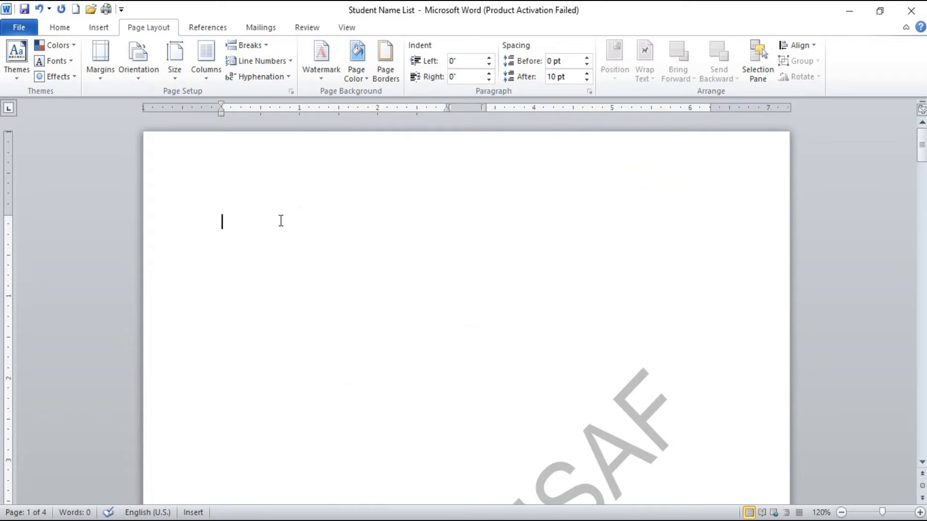
# Step: Open the first page's header for editing, select the text watermark and make its lettering slightly smaller
pyautogui.doubleClick(276, 161)
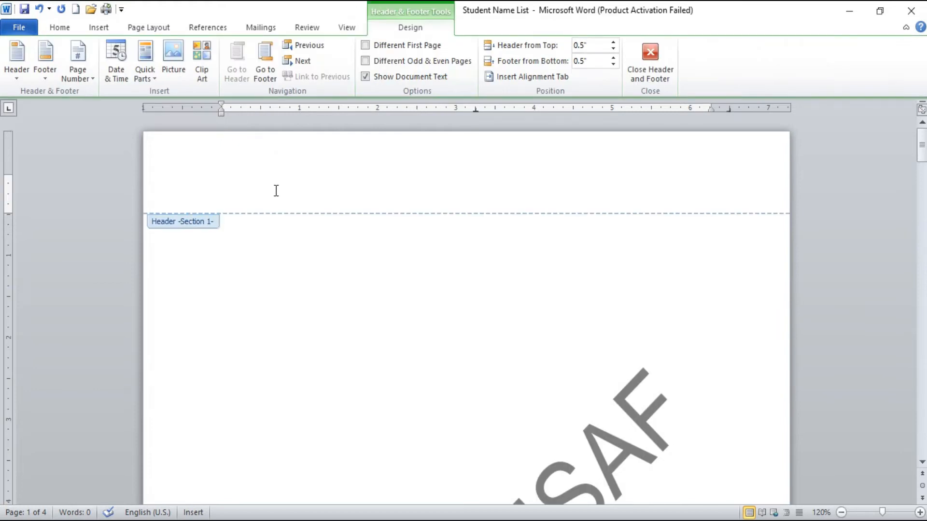
pyautogui.scroll(-5, 291, 294)
pyautogui.scroll(-10, 296, 303)
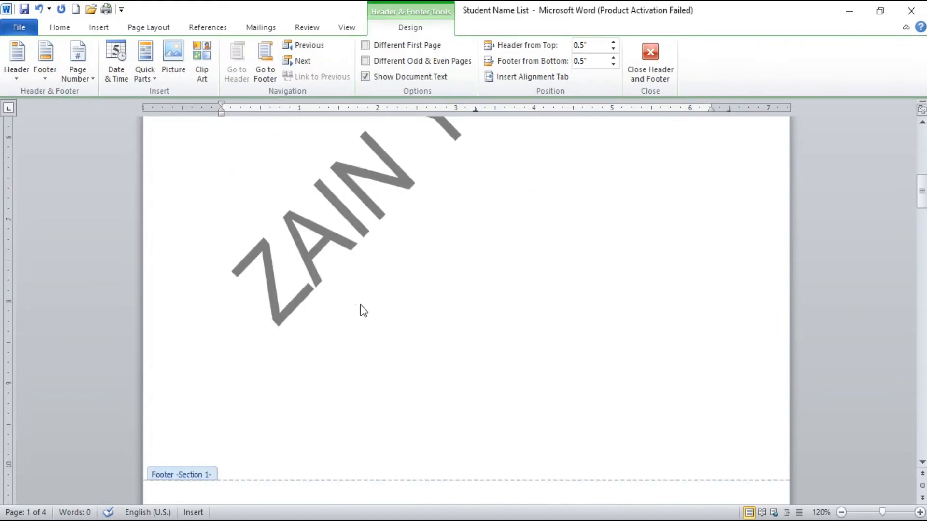
pyautogui.click(349, 345)
pyautogui.scroll(6, 347, 348)
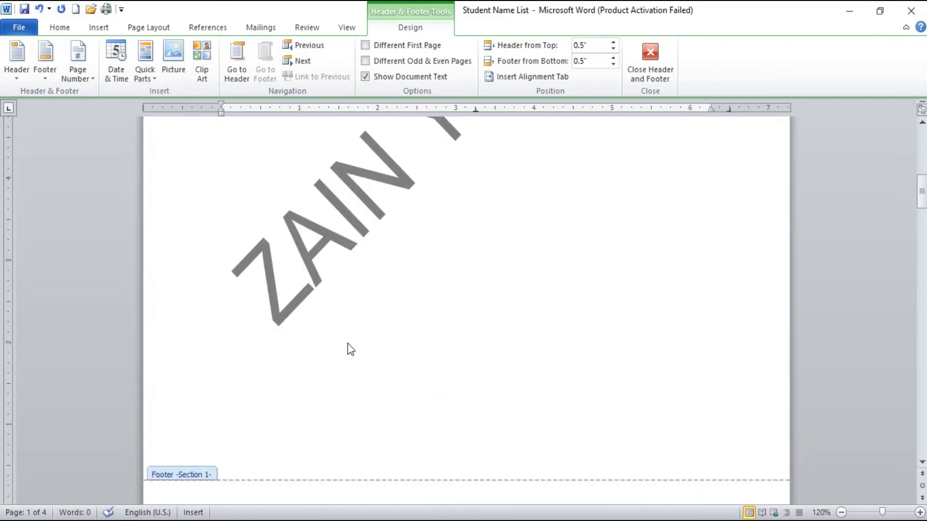
pyautogui.click(398, 311)
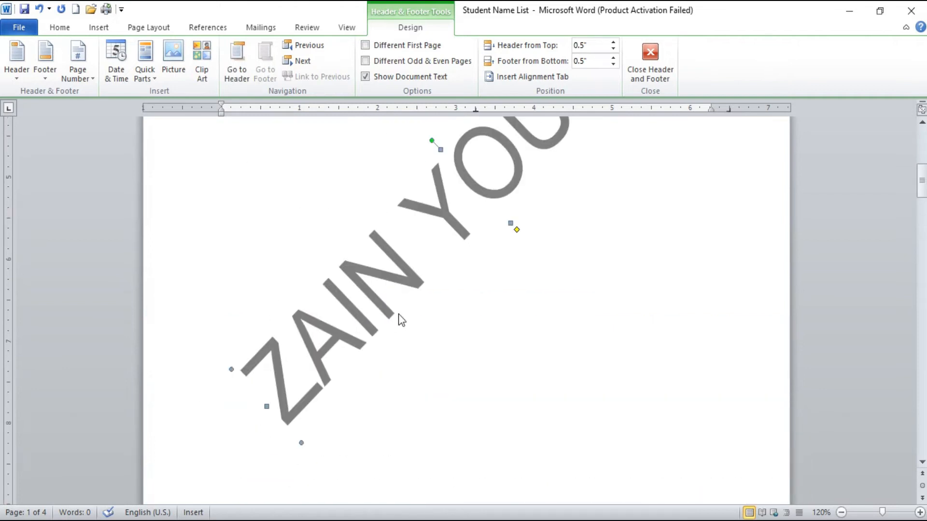
pyautogui.scroll(3, 400, 318)
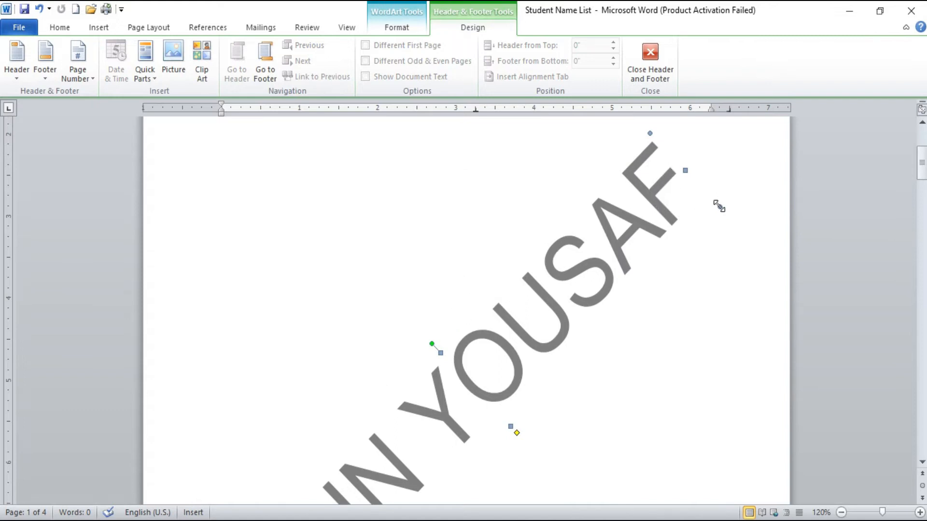
pyautogui.moveTo(735, 190); pyautogui.dragTo(718, 203)
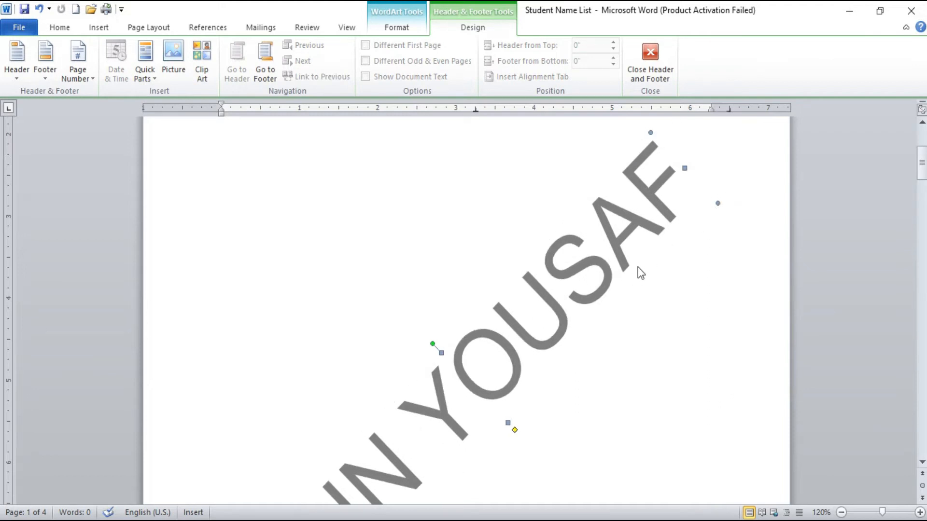
# Step: Try slanting the watermark's lettering with its shape adjustment and undo the distortion
pyautogui.scroll(-3, 502, 365)
pyautogui.moveTo(515, 349); pyautogui.dragTo(539, 379)
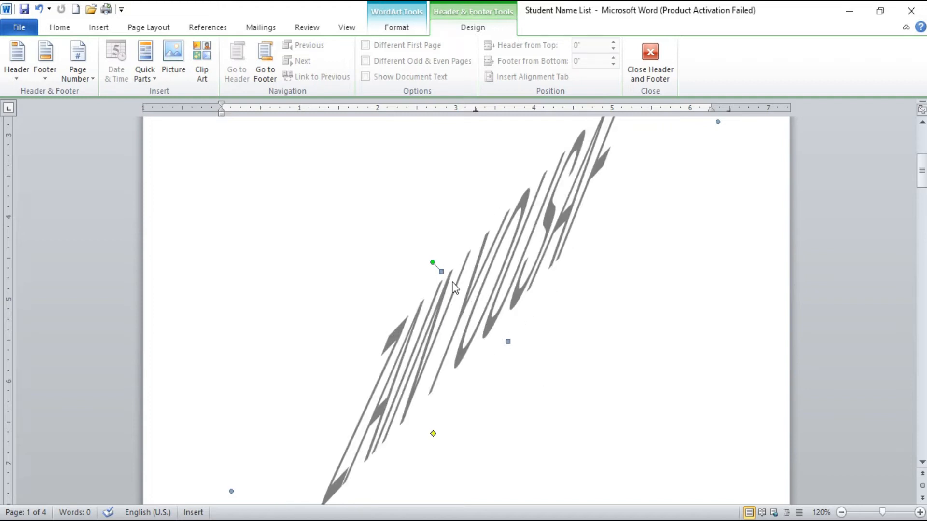
pyautogui.hotkey('ctrl', 'z')
# Step: Rotate the text watermark clockwise to a shallower diagonal and return from the header to the document body
pyautogui.moveTo(430, 261); pyautogui.dragTo(448, 253)
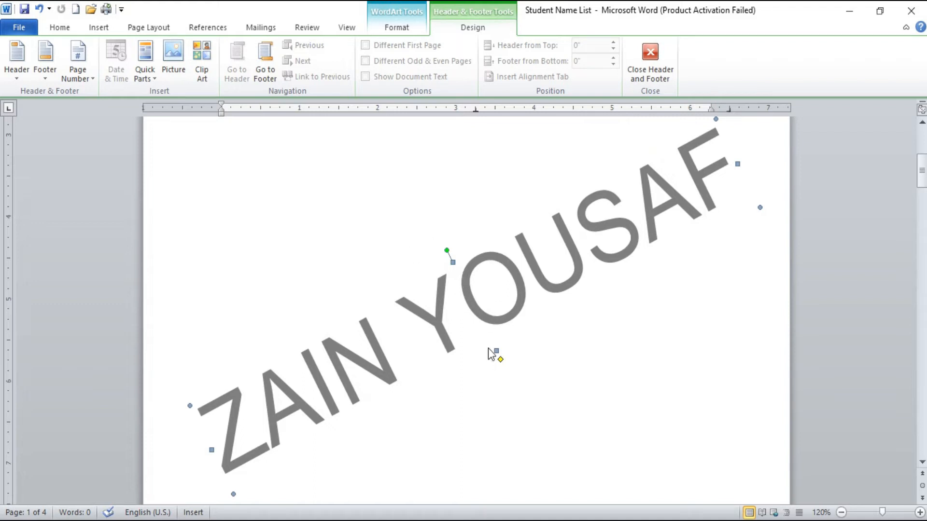
pyautogui.doubleClick(464, 144)
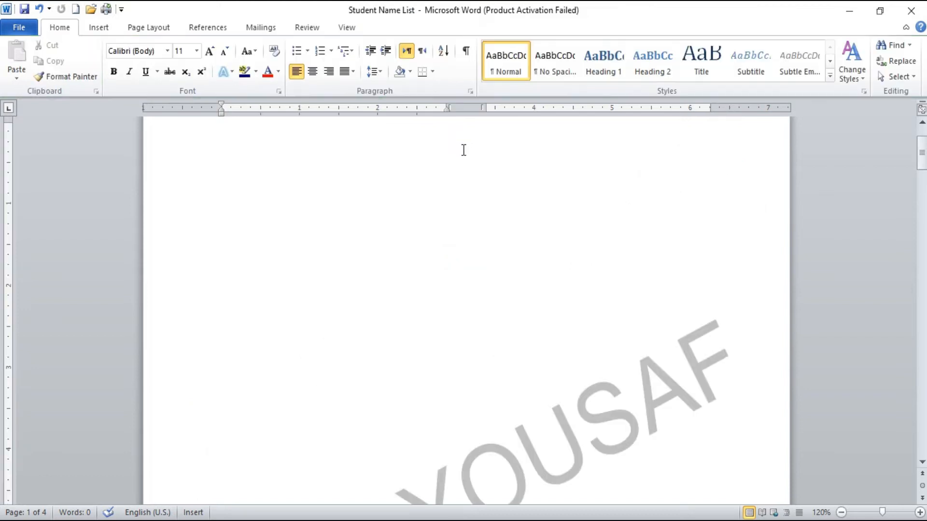
pyautogui.scroll(-5, 408, 251)
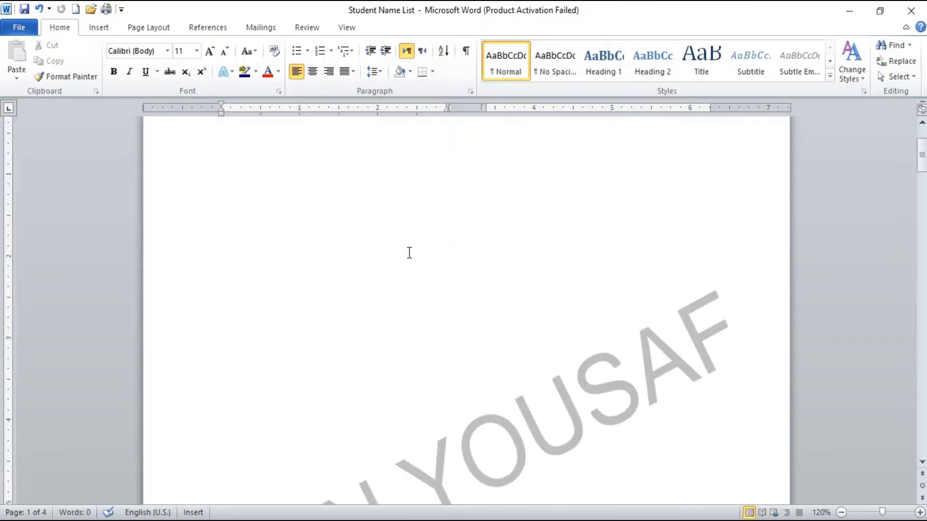
pyautogui.scroll(5, 388, 167)
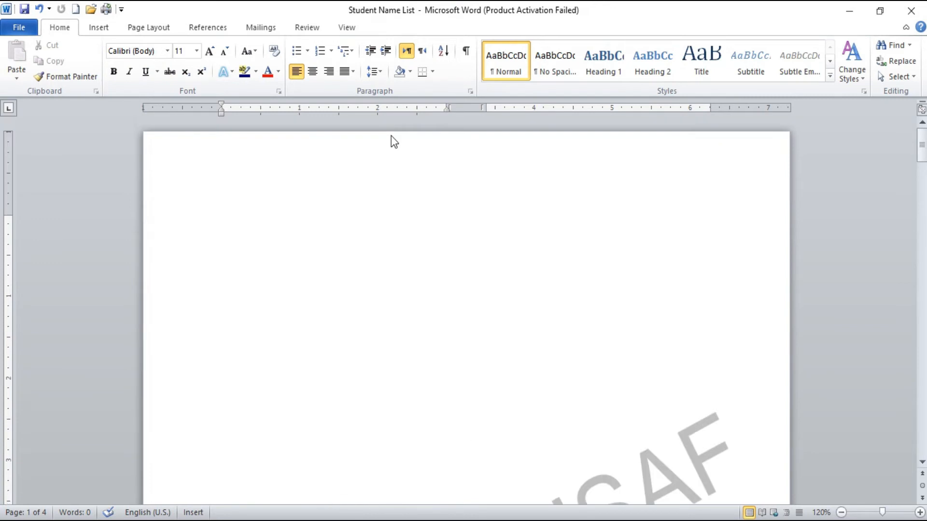
pyautogui.doubleClick(410, 192)
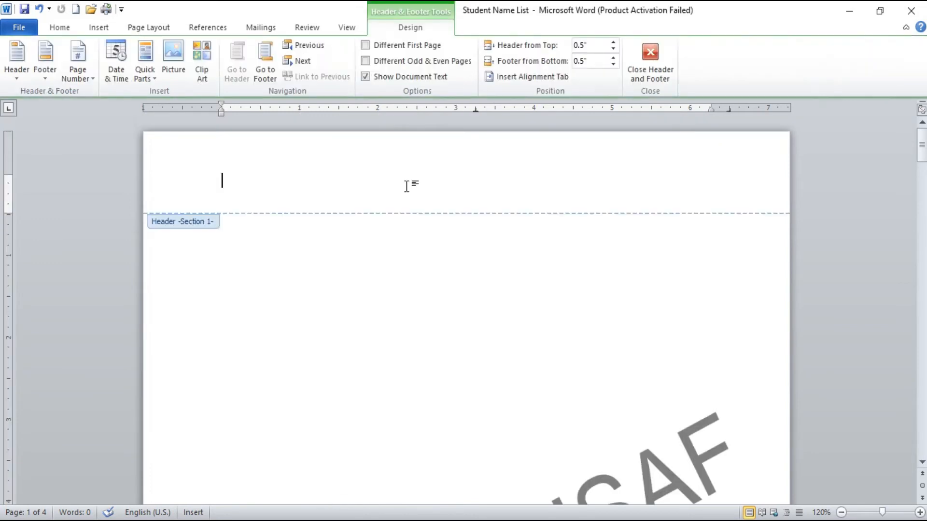
pyautogui.click(636, 66)
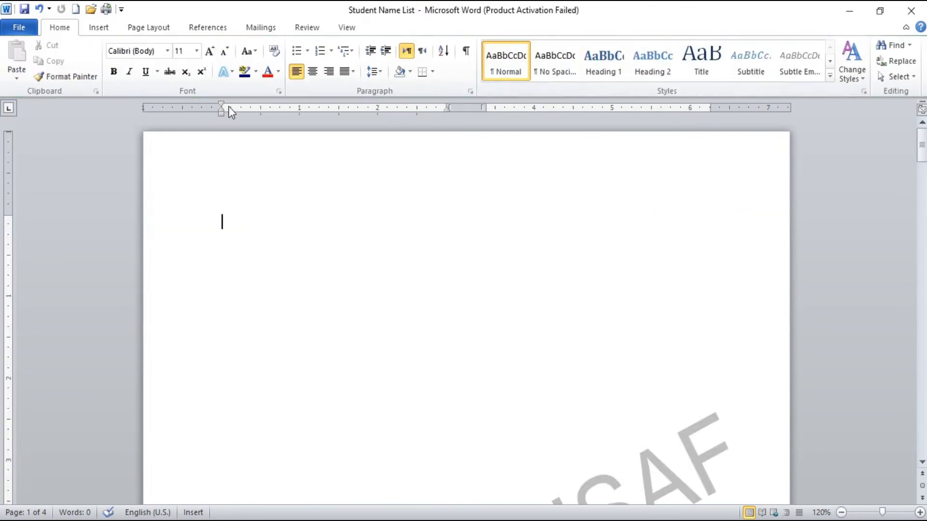
# Step: Remove the watermark from the document
pyautogui.click(149, 29)
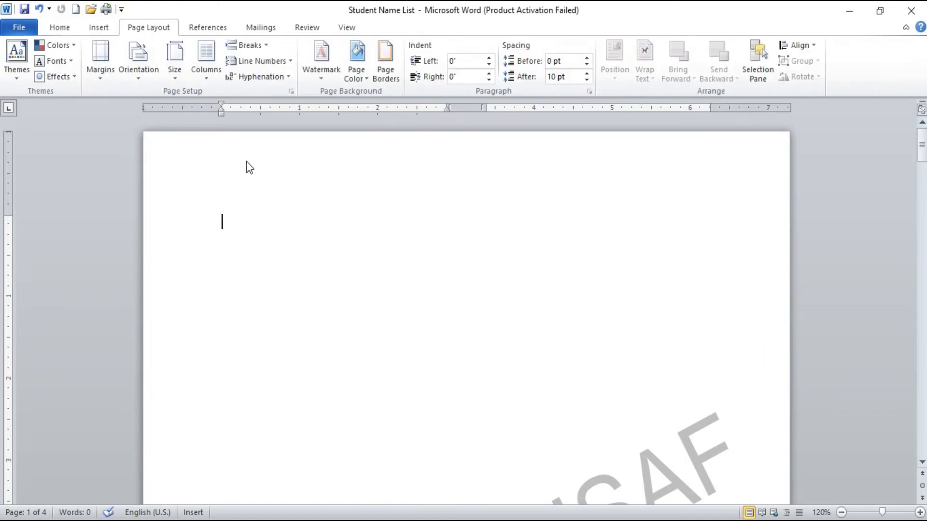
pyautogui.click(328, 73)
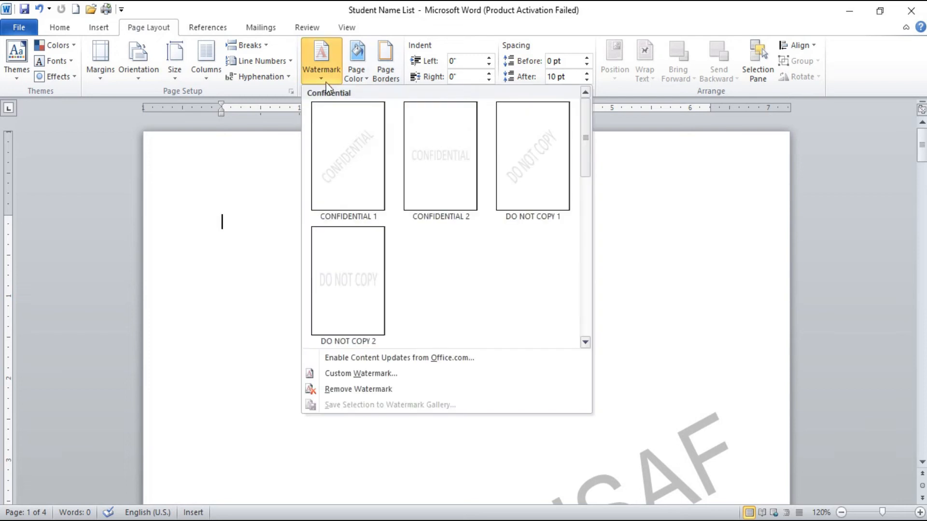
pyautogui.click(357, 390)
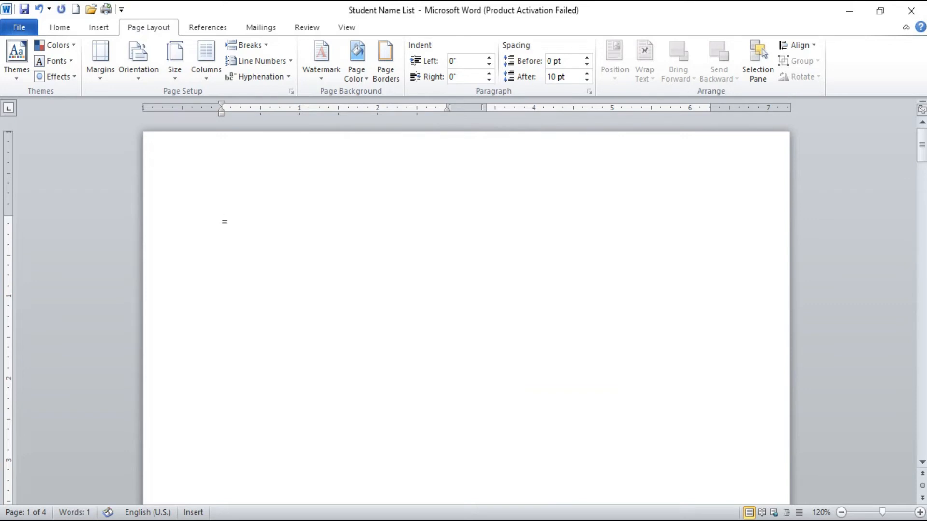
# Step: Generate sample paragraphs at the start of the first page with =rand()
pyautogui.write('=RAND(10)')
pyautogui.press('BackSpace')
pyautogui.press('BackSpace')
pyautogui.press('BackSpace')
pyautogui.press('BackSpace')
pyautogui.press('BackSpace')
pyautogui.press('BackSpace')
pyautogui.press('BackSpace')
pyautogui.press('BackSpace')
pyautogui.press('BackSpace')
pyautogui.write('Rand')
pyautogui.press('Return')
pyautogui.write('()')
pyautogui.press('BackSpace')
pyautogui.press('BackSpace')
pyautogui.press('BackSpace')
pyautogui.press('BackSpace')
pyautogui.press('BackSpace')
pyautogui.press('BackSpace')
pyautogui.press('BackSpace')
pyautogui.write('=rand()')
pyautogui.press('Return')
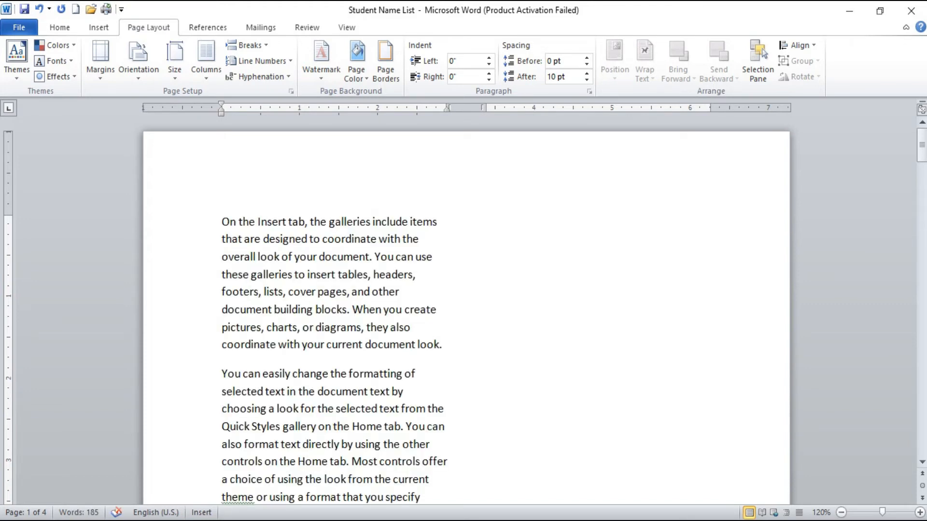
# Step: Select all the document text and lay it out in one column
pyautogui.scroll(-1, 408, 203)
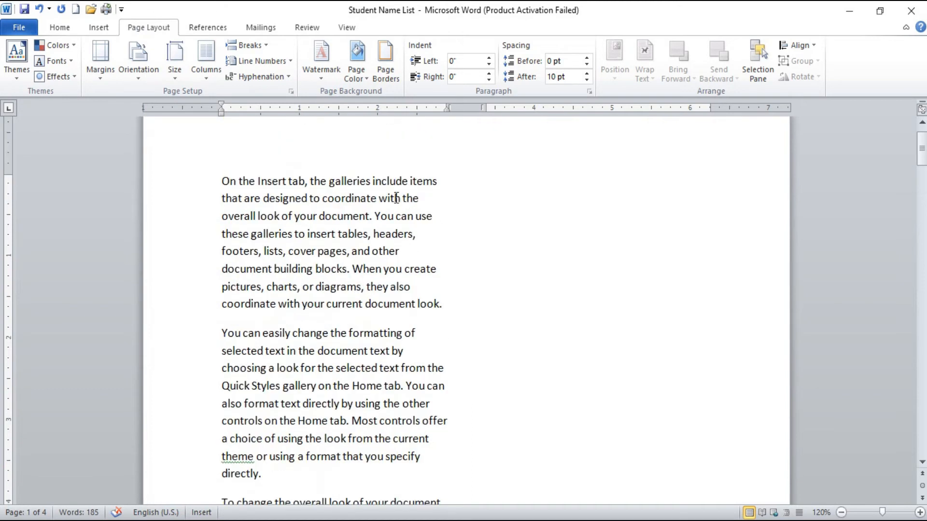
pyautogui.hotkey('ctrl', 'a')
pyautogui.click(207, 67)
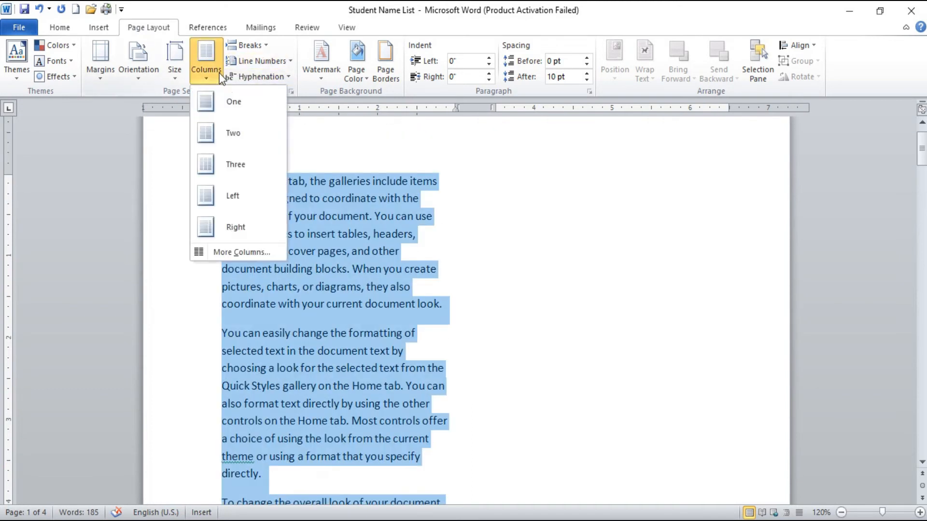
pyautogui.click(231, 98)
pyautogui.scroll(-1, 336, 181)
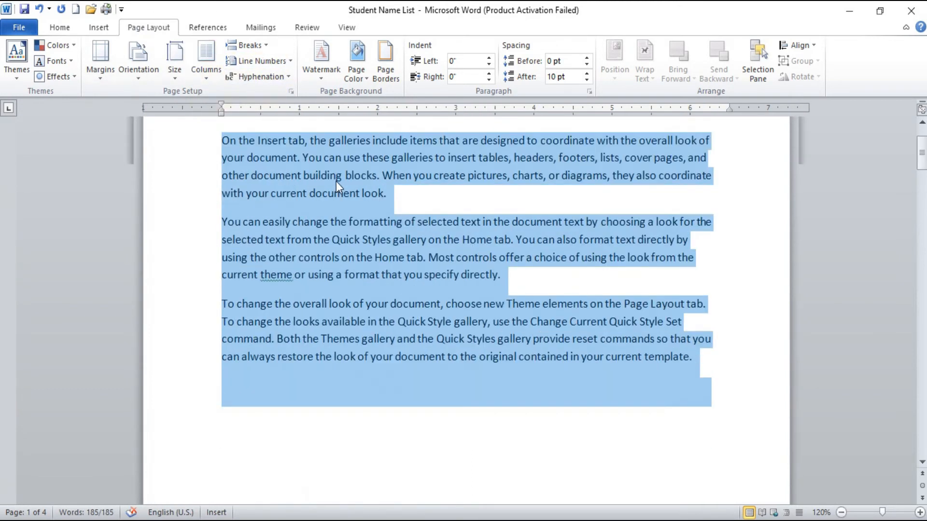
# Step: Paste the sample text twice below the existing paragraphs and return to the start of the document
pyautogui.click(297, 358)
pyautogui.click(228, 382)
pyautogui.hotkey('ctrl', 'v')
pyautogui.hotkey('ctrl', 'v')
pyautogui.scroll(4, 244, 372)
pyautogui.scroll(10, 244, 373)
pyautogui.scroll(3, 245, 373)
pyautogui.scroll(6, 244, 372)
pyautogui.scroll(3, 245, 372)
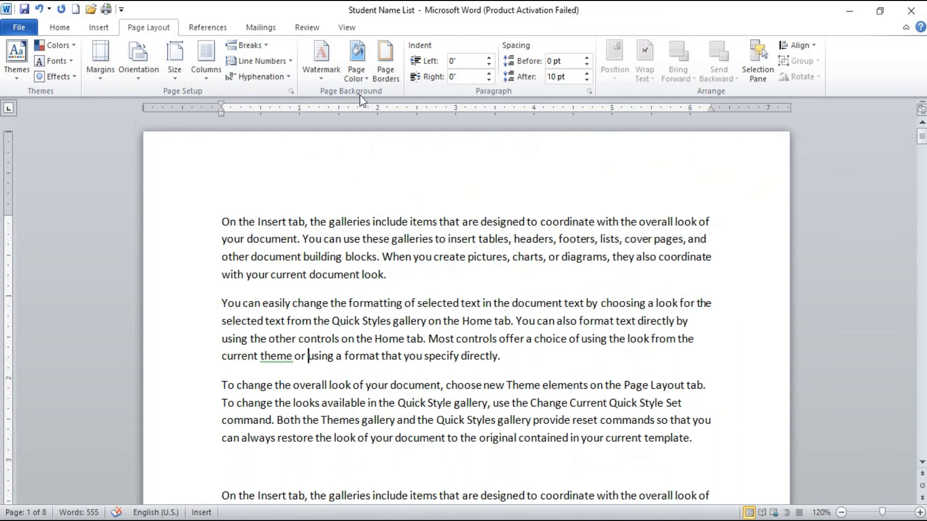
# Step: Set the page color to the light aqua theme shade
pyautogui.click(366, 79)
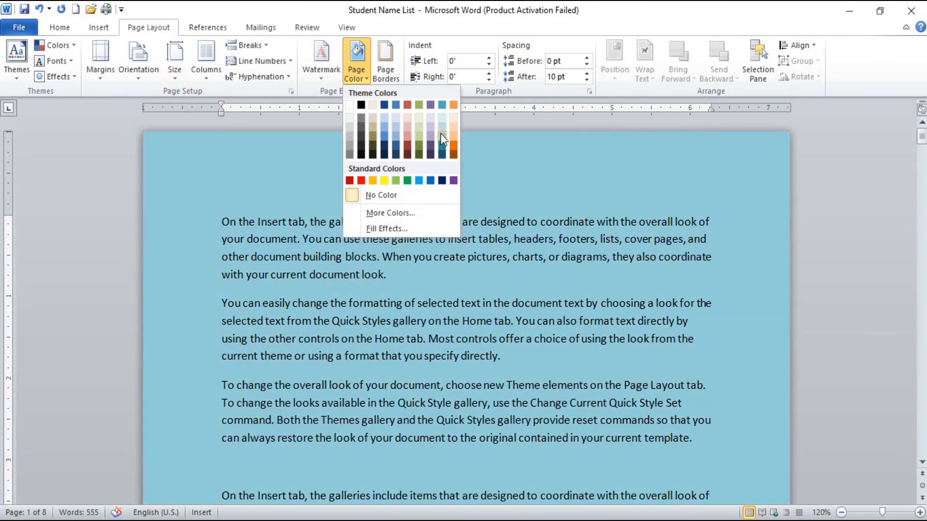
pyautogui.click(440, 134)
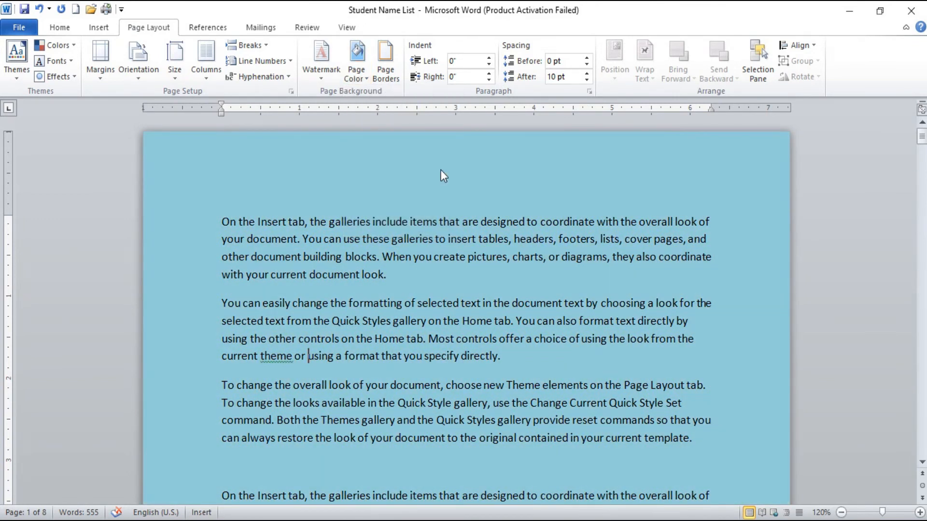
# Step: Set the page color to the standard Dark Blue and replace it with a custom dark teal
pyautogui.click(361, 72)
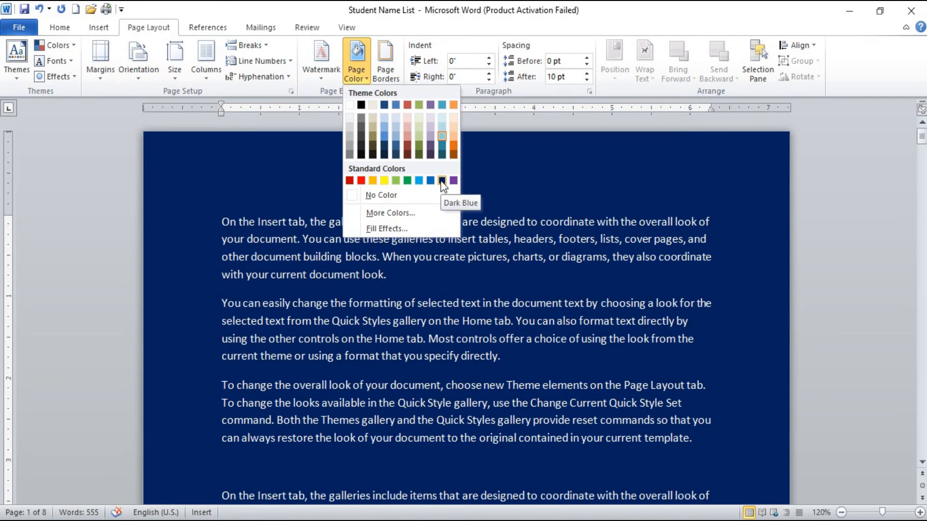
pyautogui.click(443, 181)
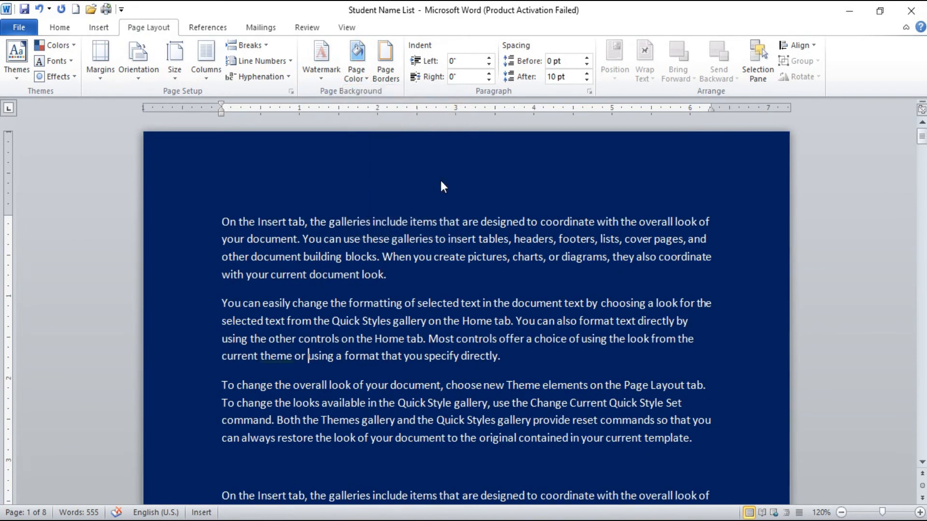
pyautogui.click(361, 80)
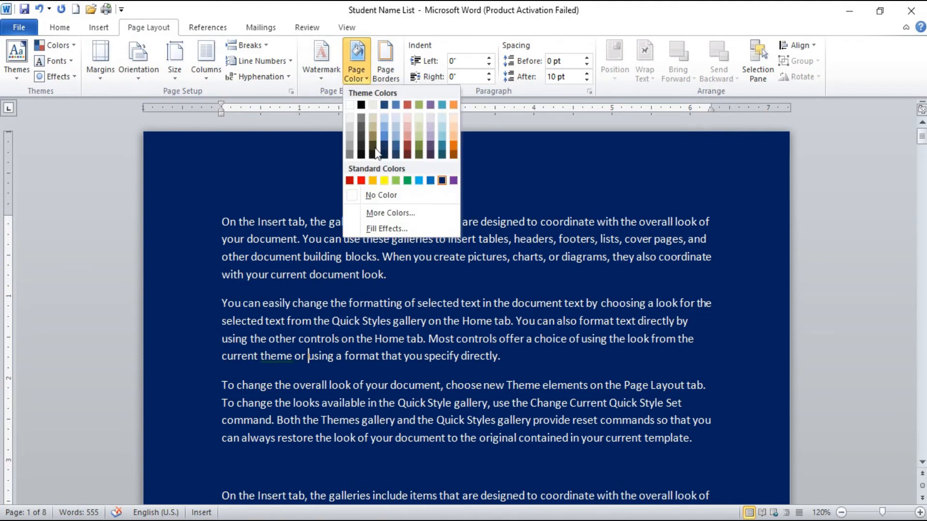
pyautogui.click(387, 212)
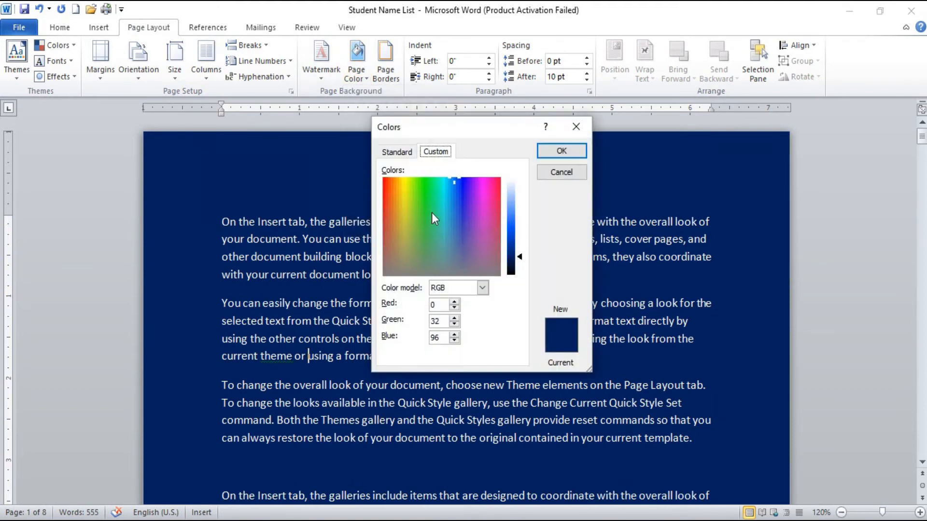
pyautogui.click(416, 191)
pyautogui.moveTo(416, 191); pyautogui.dragTo(440, 197)
pyautogui.click(560, 152)
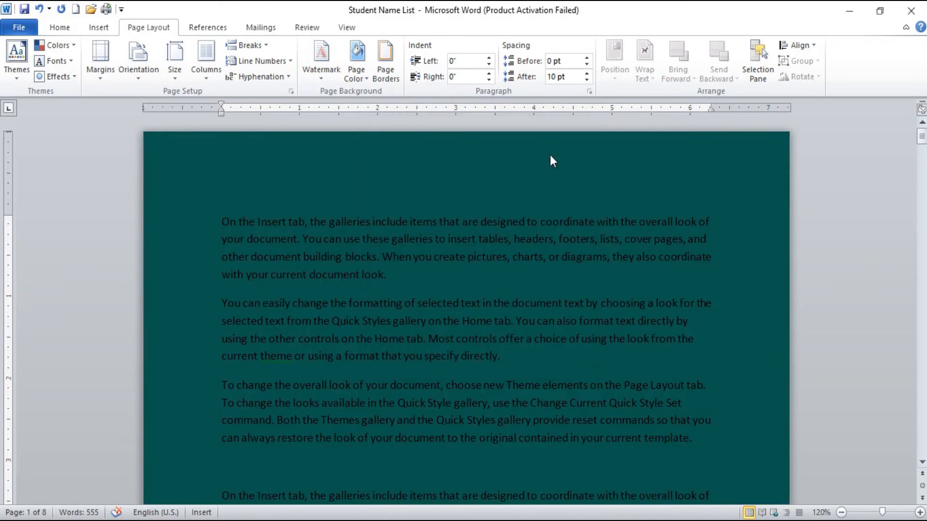
# Step: Set up a two-color gradient page fill with light blue as Color 1 and light aqua as Color 2
pyautogui.click(367, 79)
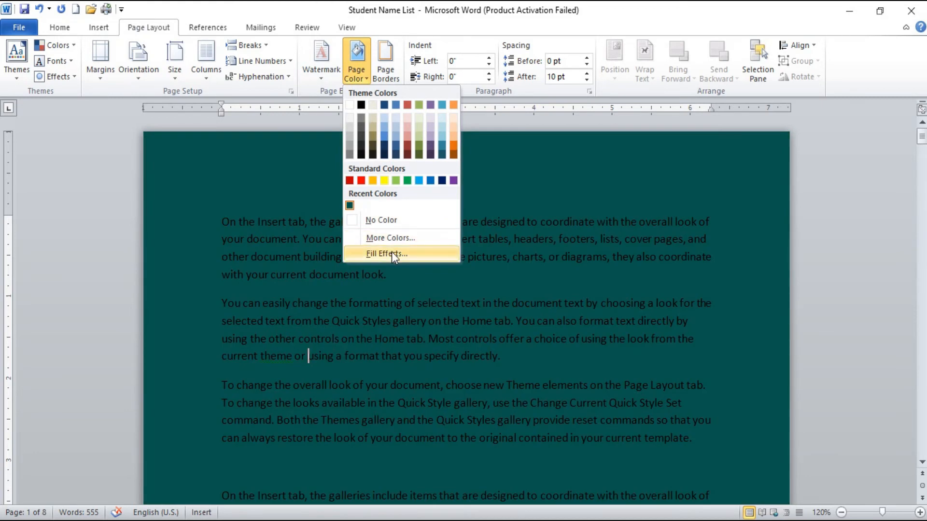
pyautogui.click(392, 252)
pyautogui.moveTo(378, 102); pyautogui.dragTo(577, 53)
pyautogui.click(571, 107)
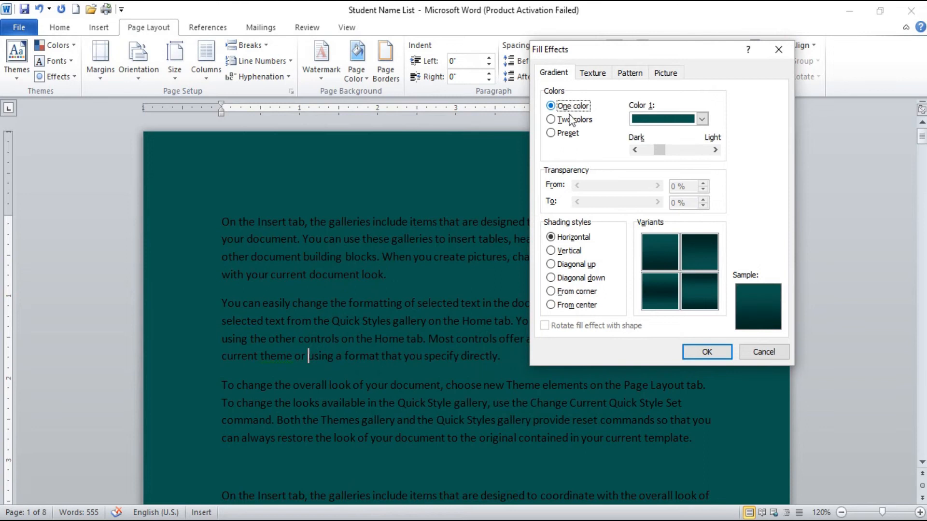
pyautogui.click(567, 119)
pyautogui.click(569, 107)
pyautogui.click(566, 119)
pyautogui.click(701, 119)
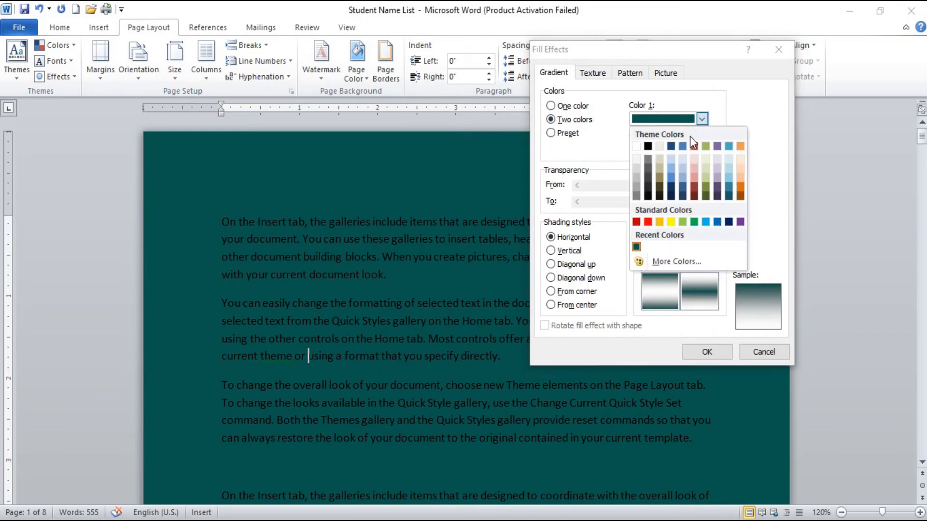
pyautogui.click(670, 168)
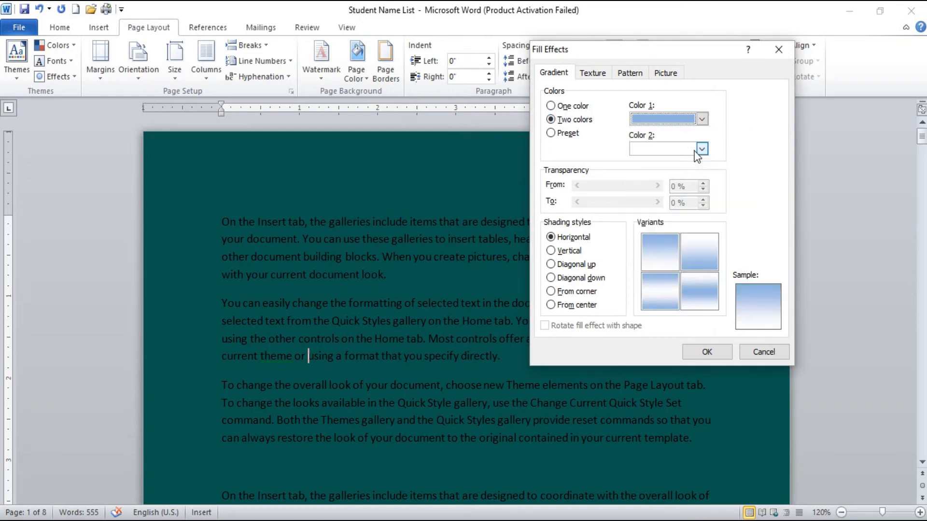
pyautogui.click(701, 148)
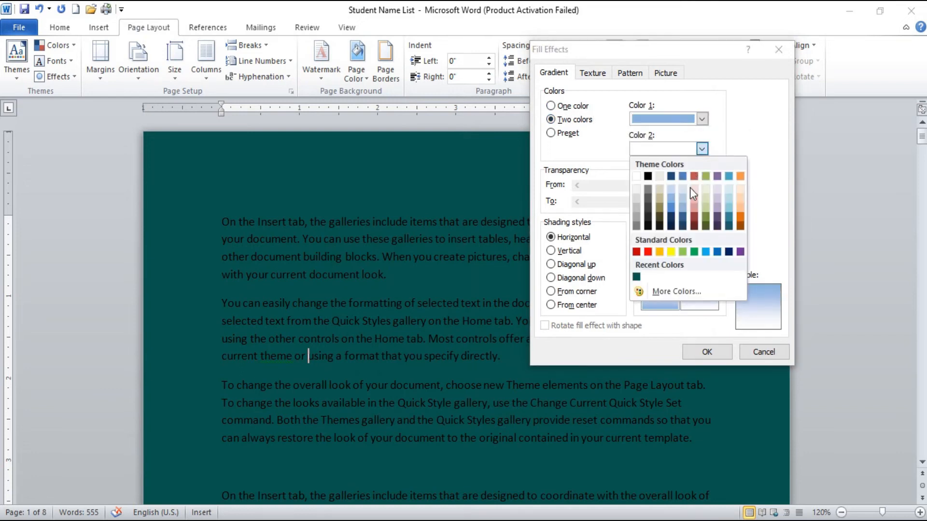
pyautogui.click(727, 200)
# Step: Change Color 1 of the page gradient to the standard dark red, keeping light aqua as Color 2
pyautogui.click(702, 119)
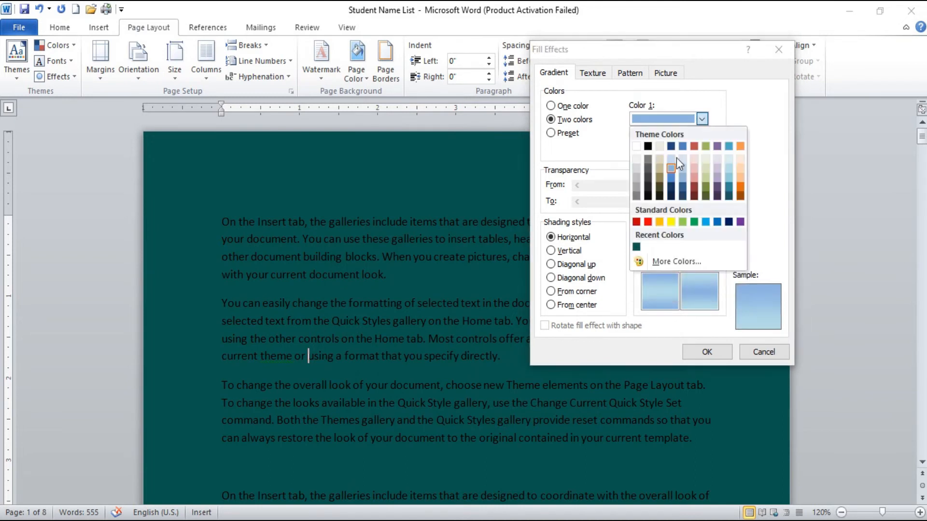
pyautogui.click(643, 221)
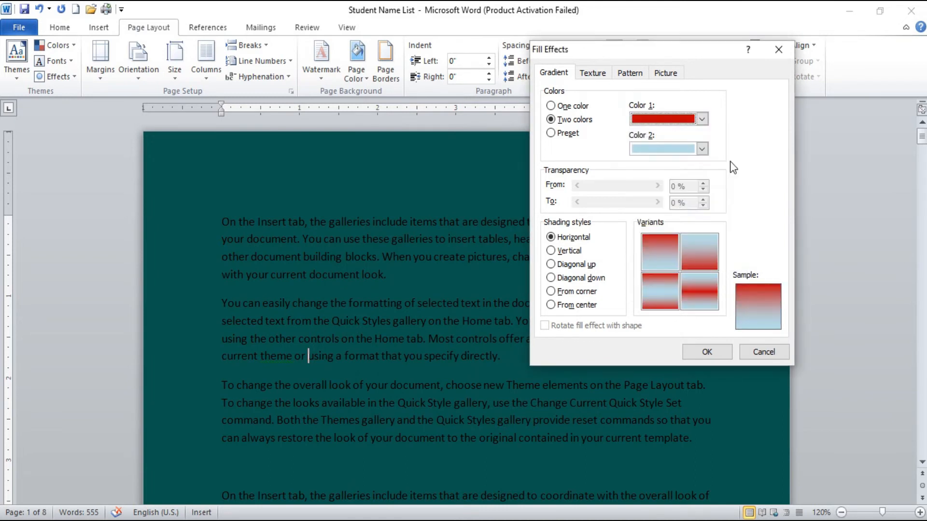
pyautogui.click(702, 149)
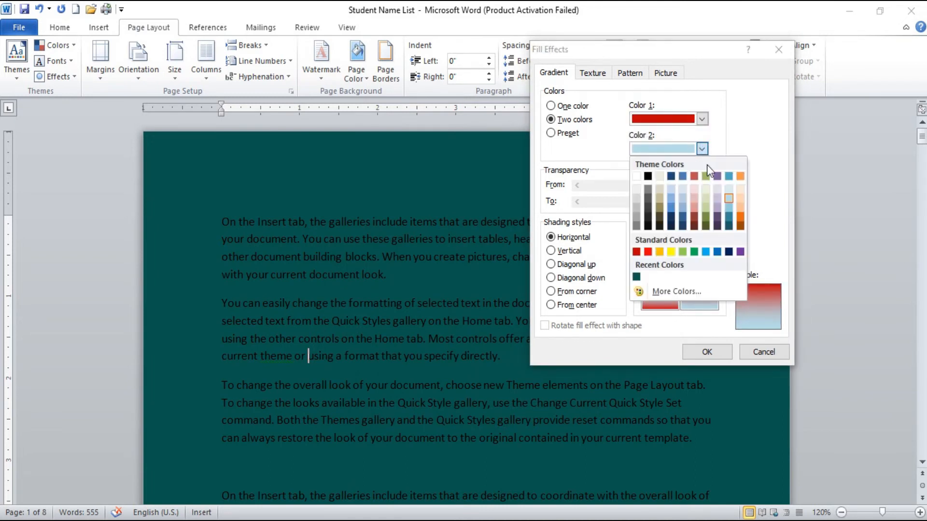
pyautogui.click(761, 124)
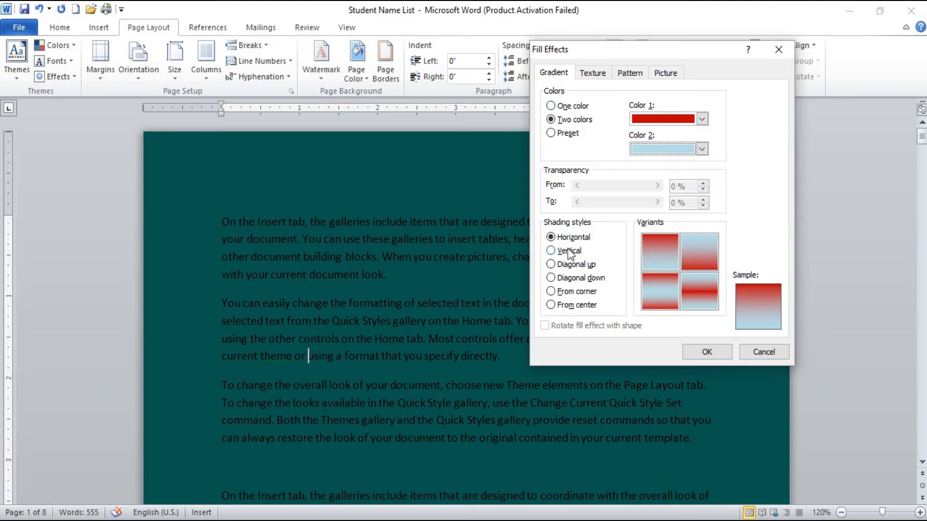
# Step: Try the gradient shading styles, apply From corner to the page background and review the pages
pyautogui.click(553, 251)
pyautogui.click(567, 266)
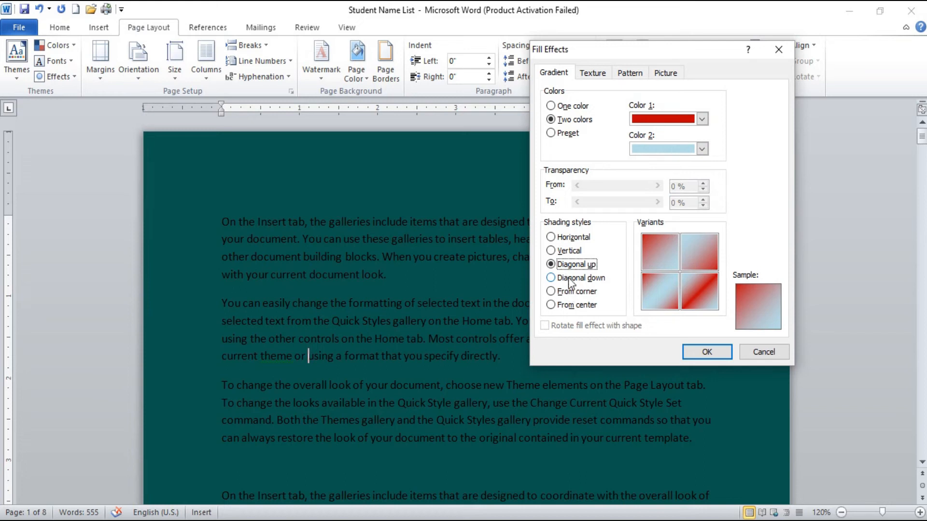
pyautogui.click(571, 279)
pyautogui.click(577, 292)
pyautogui.click(576, 303)
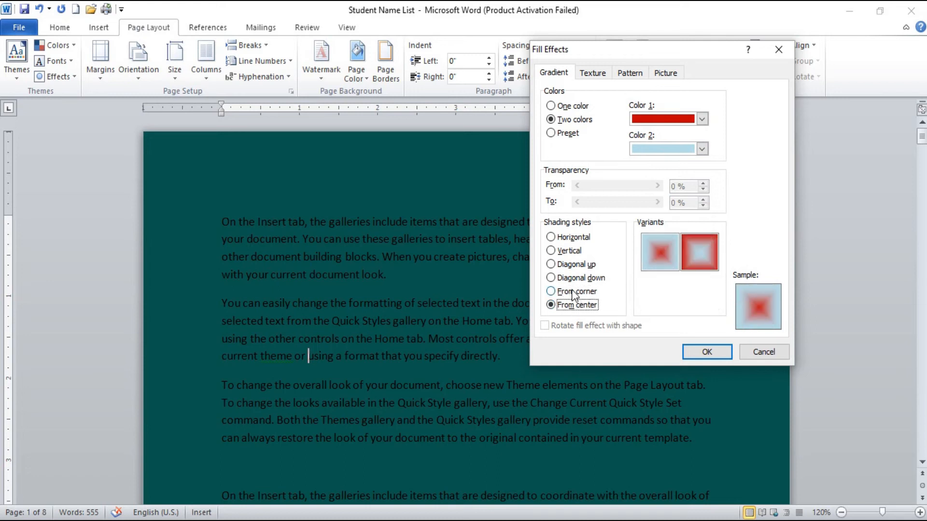
pyautogui.click(576, 291)
pyautogui.click(706, 352)
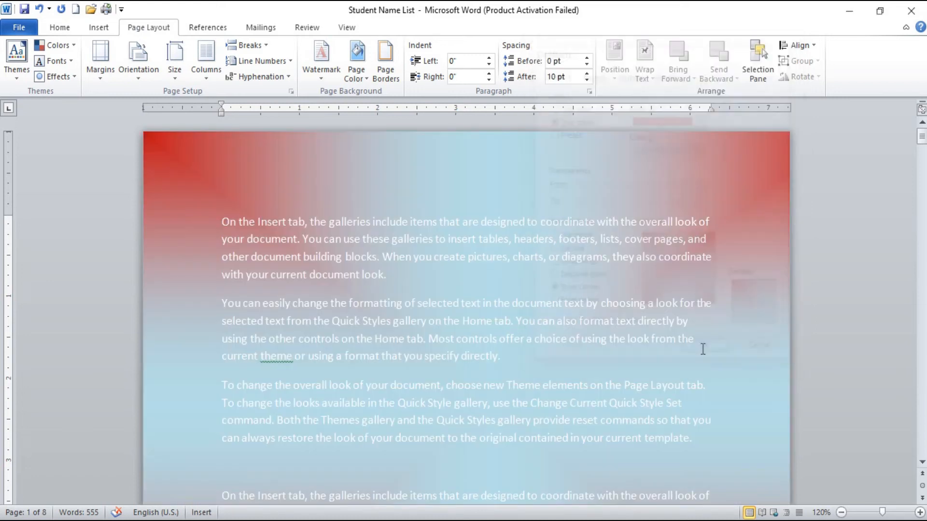
pyautogui.scroll(-1, 534, 276)
pyautogui.scroll(-15, 536, 266)
pyautogui.scroll(10, 544, 254)
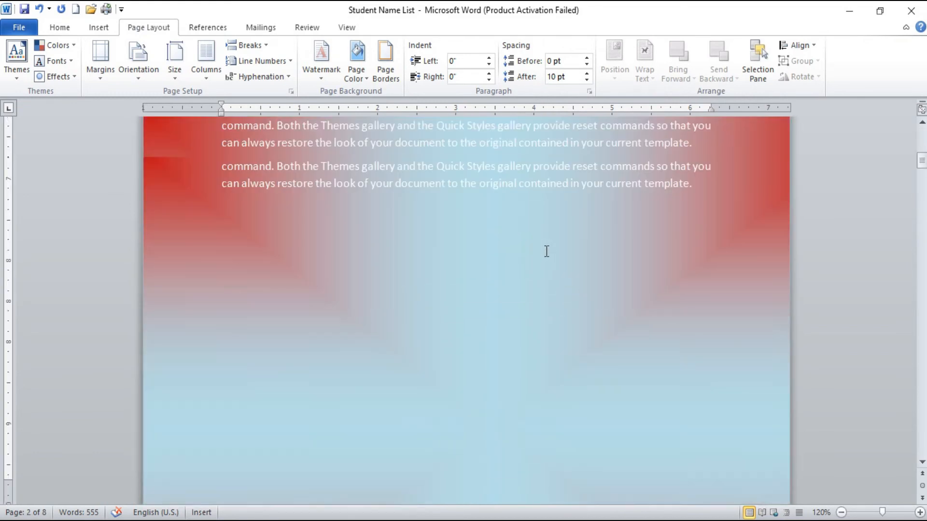
pyautogui.scroll(5, 546, 252)
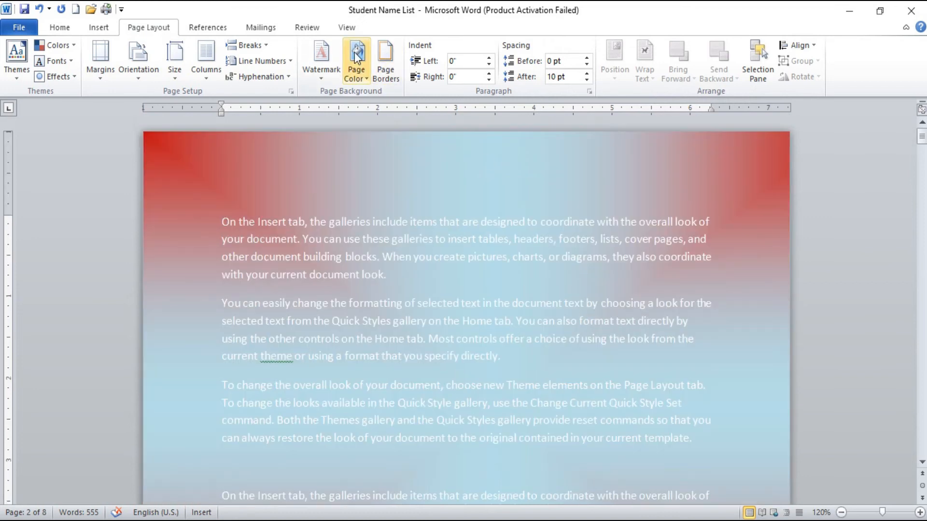
# Step: Switch the page fill gradient to preset colors, trying Nightfall before choosing Horizon
pyautogui.click(356, 56)
pyautogui.click(373, 254)
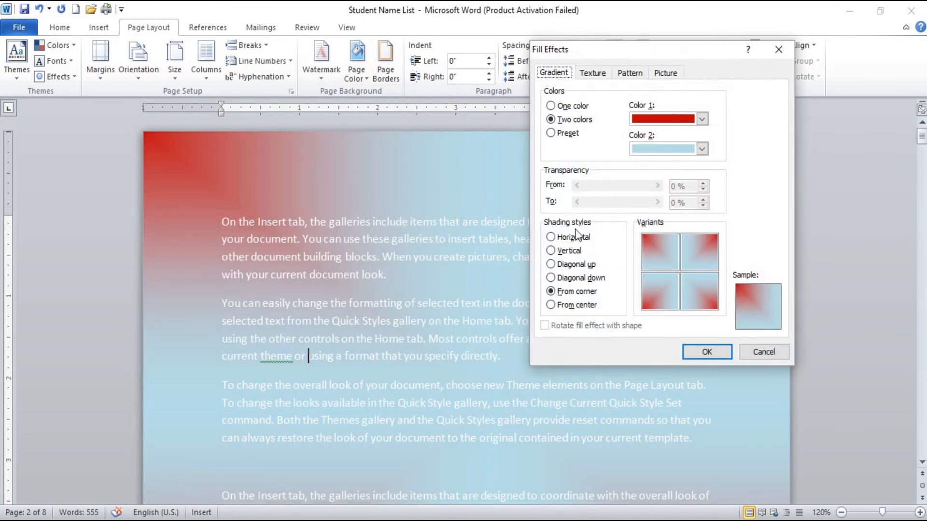
pyautogui.click(555, 137)
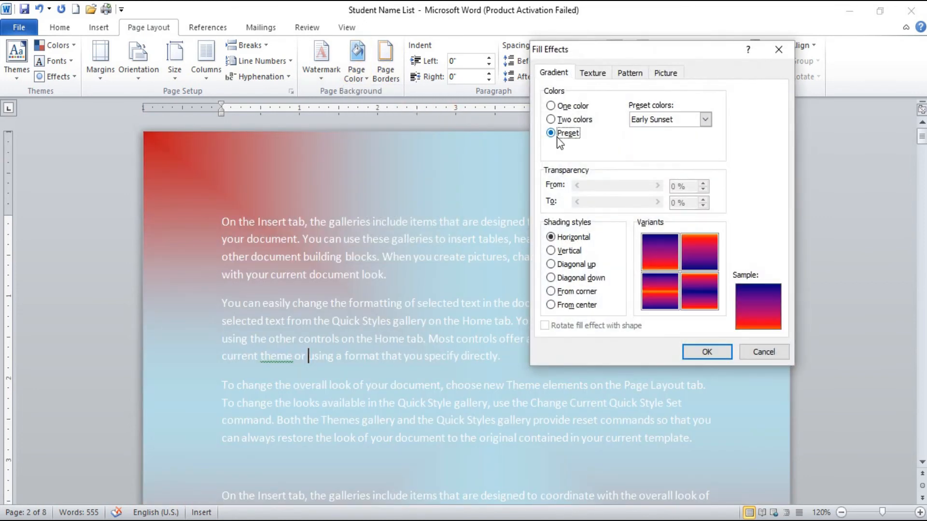
pyautogui.click(709, 120)
pyautogui.click(676, 150)
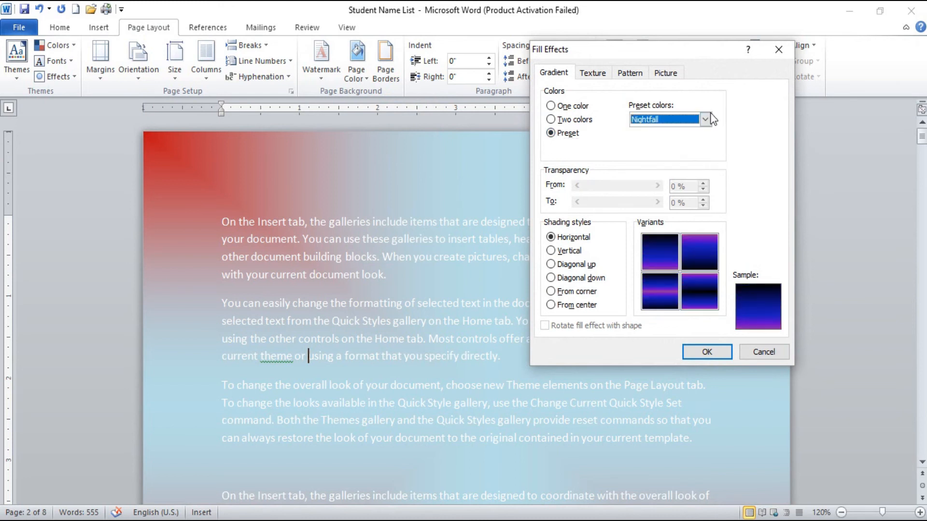
pyautogui.click(706, 119)
pyautogui.click(680, 170)
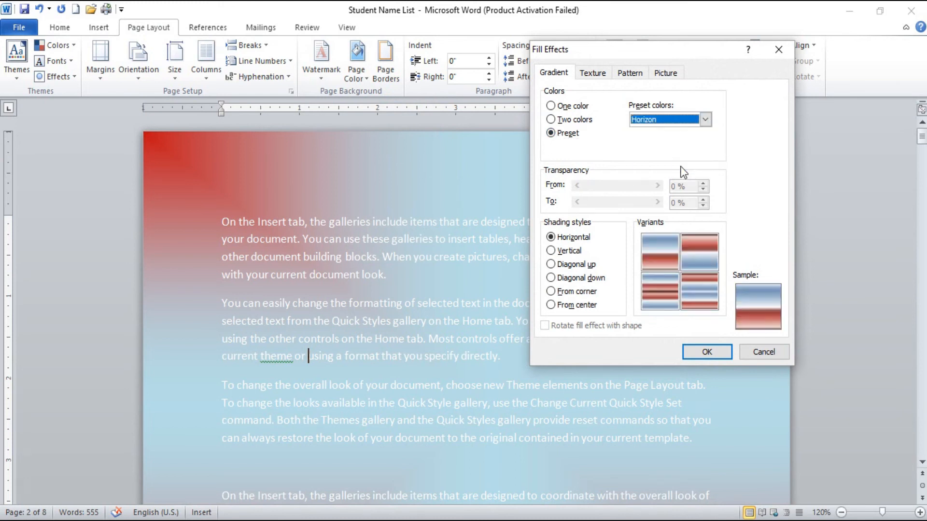
# Step: Apply the Horizon gradient with the From corner shading style and review the pages
pyautogui.click(594, 293)
pyautogui.click(720, 355)
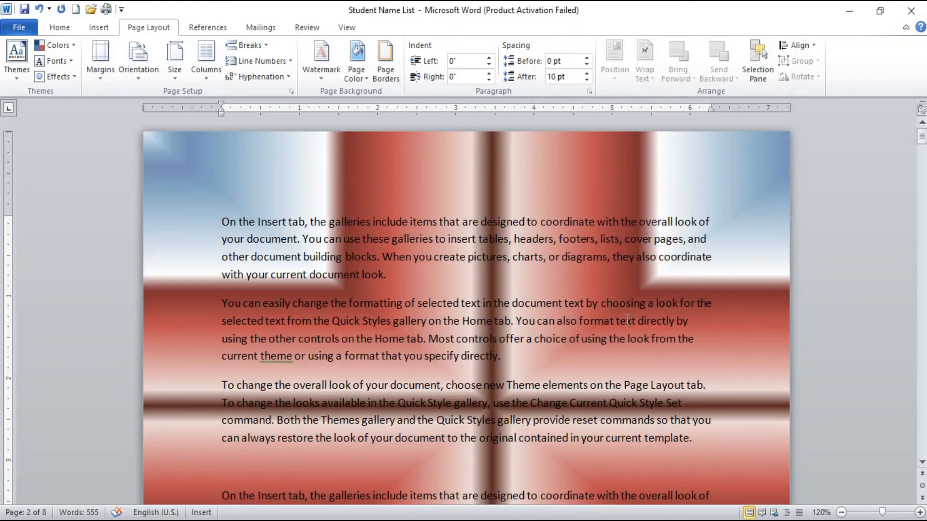
pyautogui.scroll(-3, 628, 319)
pyautogui.scroll(-15, 629, 319)
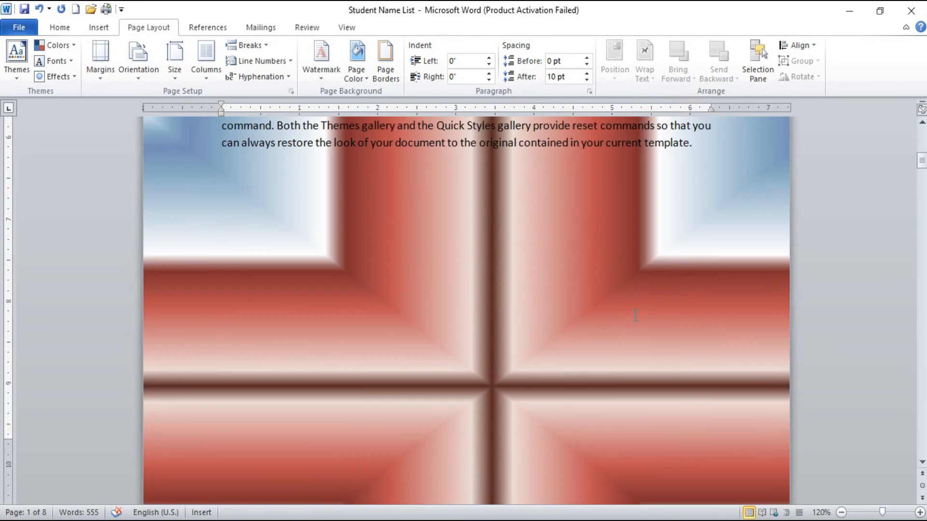
pyautogui.scroll(3, 638, 313)
pyautogui.scroll(-2, 637, 305)
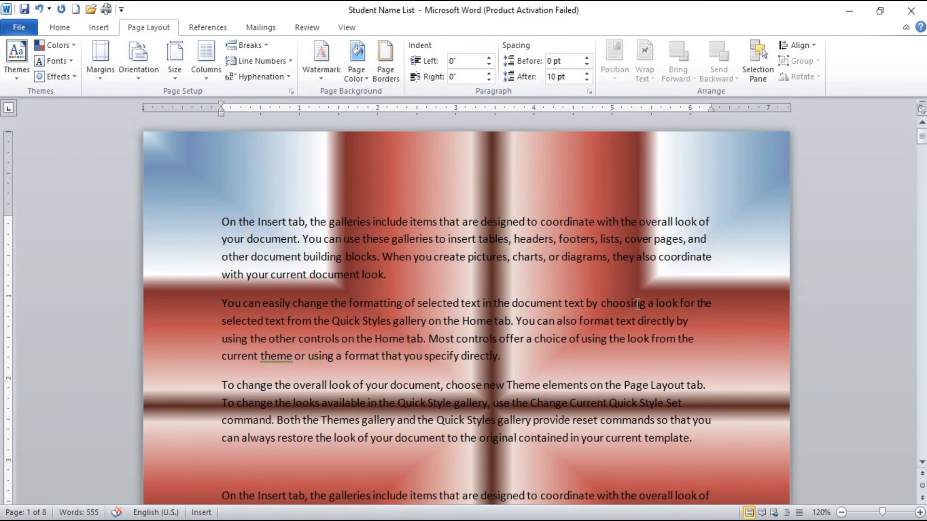
# Step: Set the page color to the light olive green theme shade
pyautogui.click(366, 77)
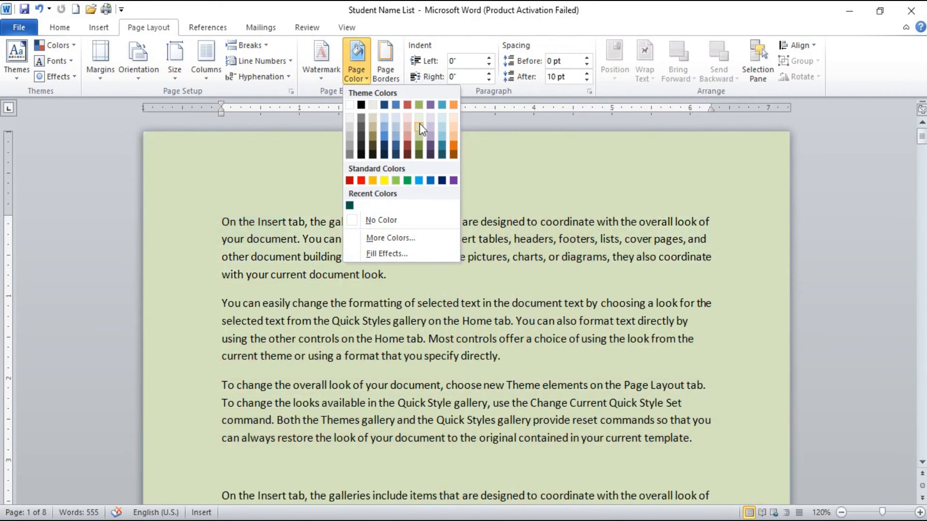
pyautogui.click(419, 125)
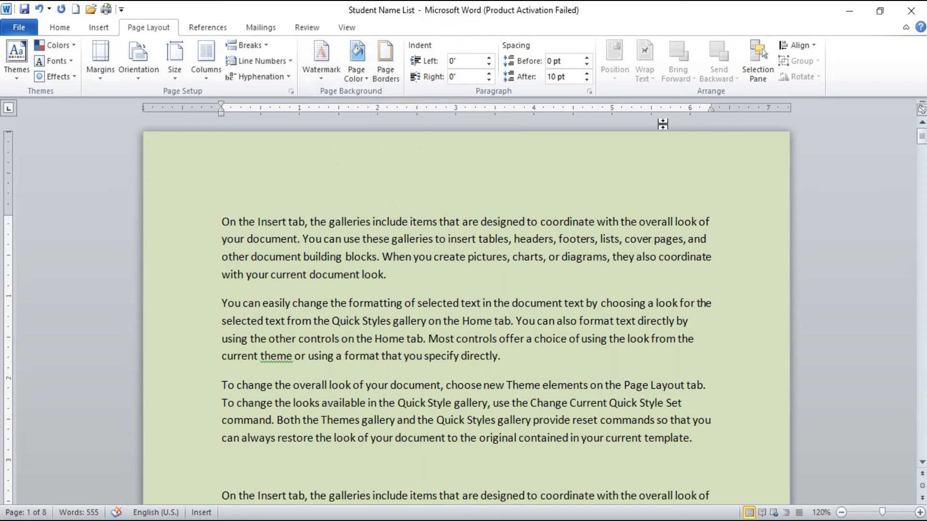
# Step: Add a Box page border with the black-and-gray shaded line style to the whole document and check it across the pages
pyautogui.click(389, 80)
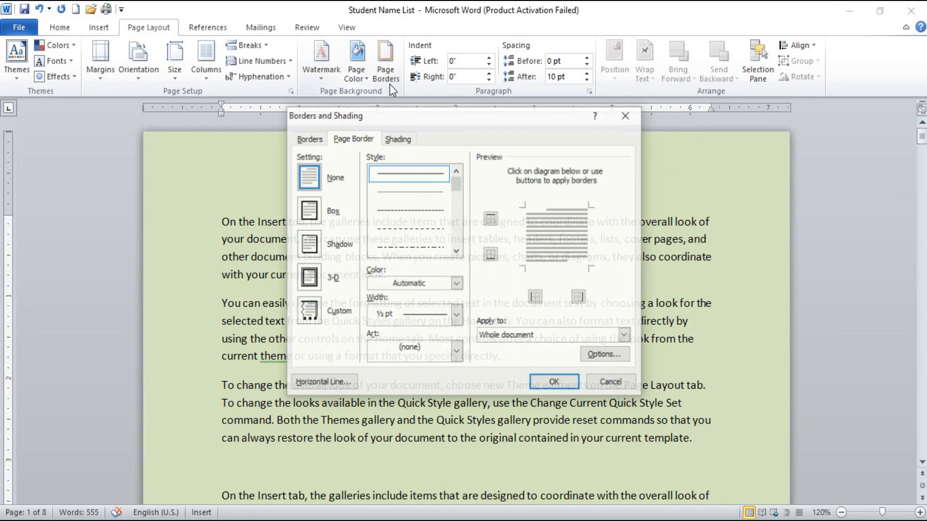
pyautogui.click(318, 215)
pyautogui.scroll(-5, 406, 208)
pyautogui.scroll(-1, 407, 209)
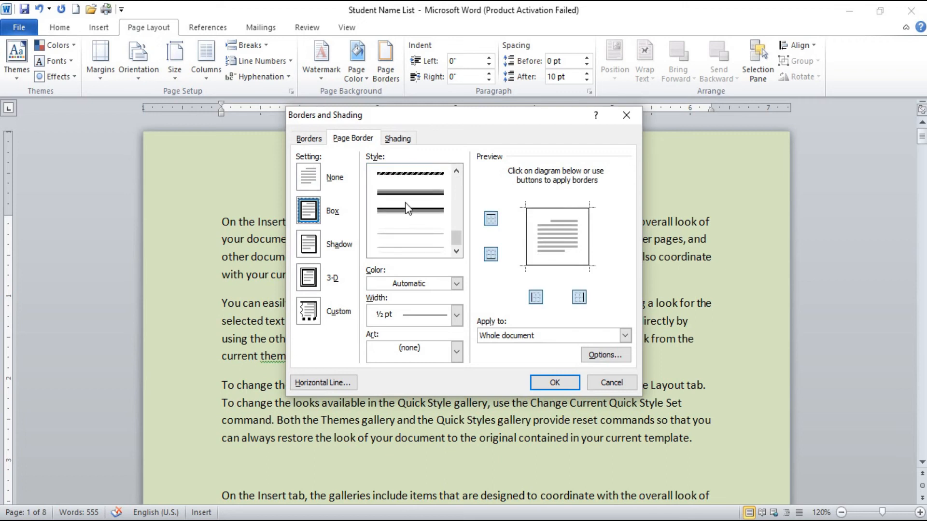
pyautogui.scroll(10, 406, 209)
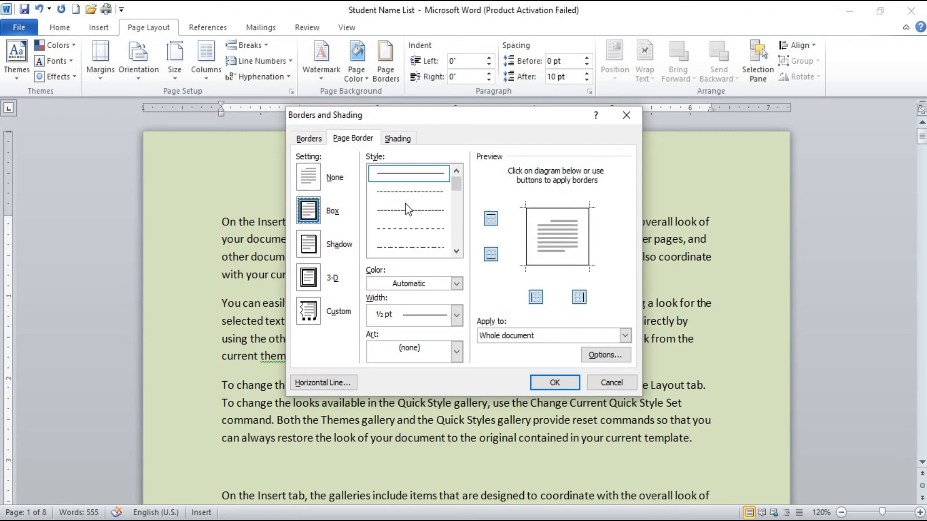
pyautogui.scroll(-8, 406, 208)
pyautogui.click(407, 201)
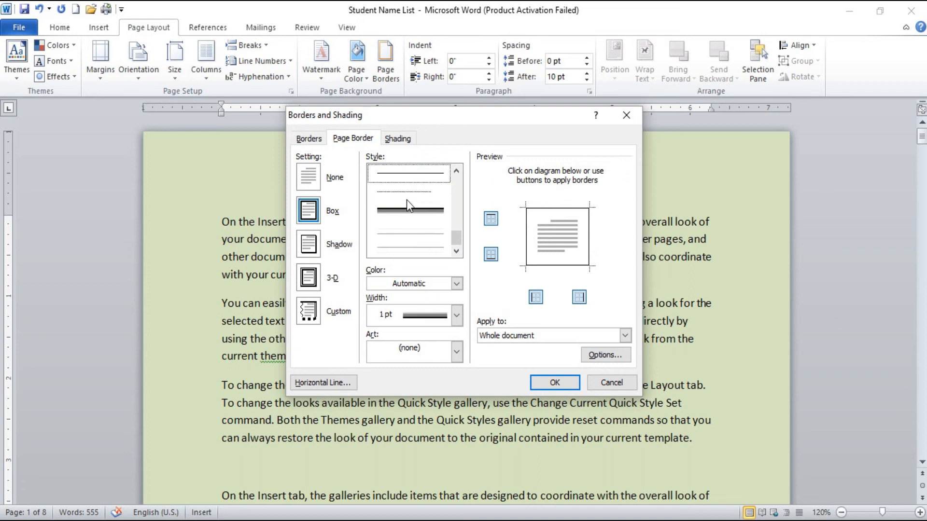
pyautogui.click(564, 383)
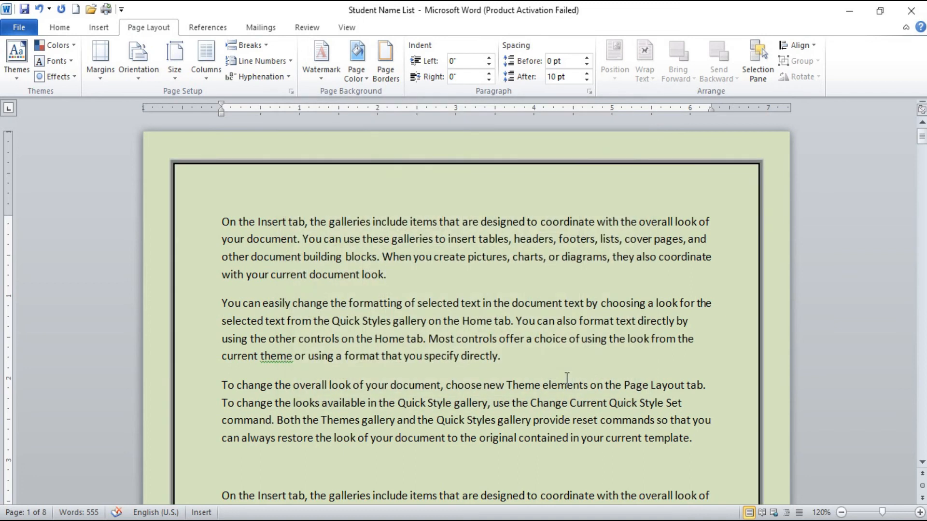
pyautogui.scroll(-12, 529, 300)
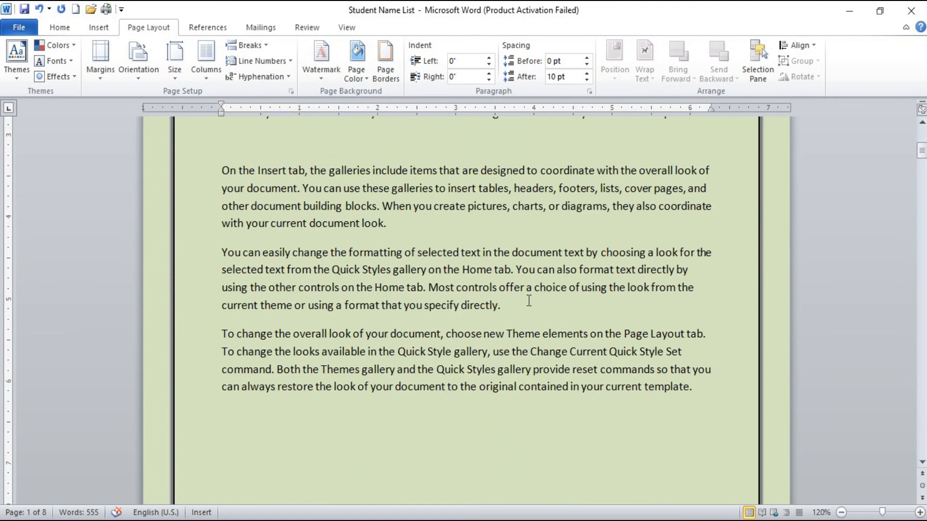
pyautogui.scroll(10, 531, 301)
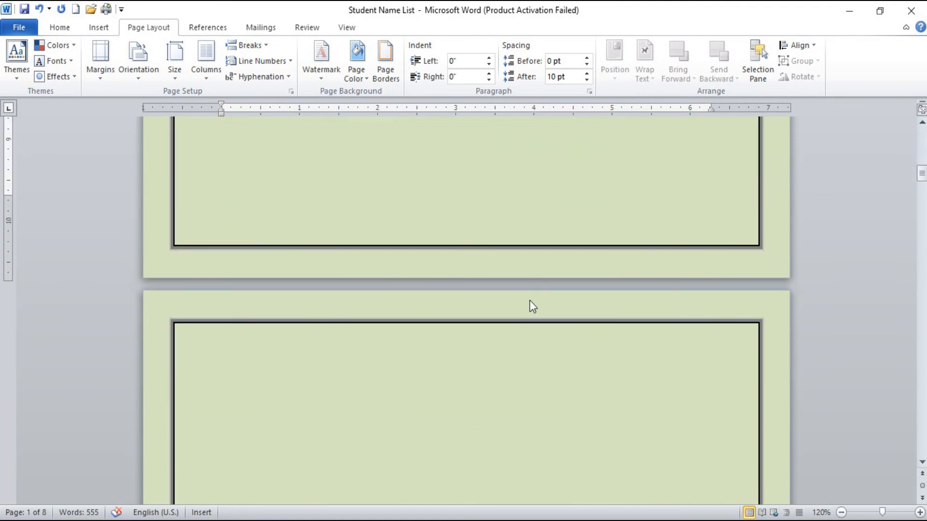
# Step: Recolor the page border red and set its width to 4 ½ pt for the whole document
pyautogui.scroll(3, 530, 299)
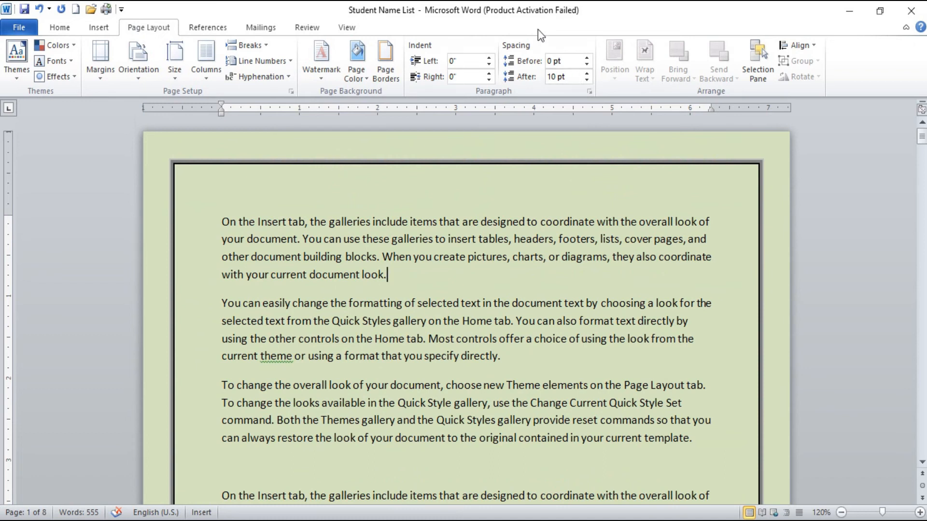
pyautogui.click(266, 45)
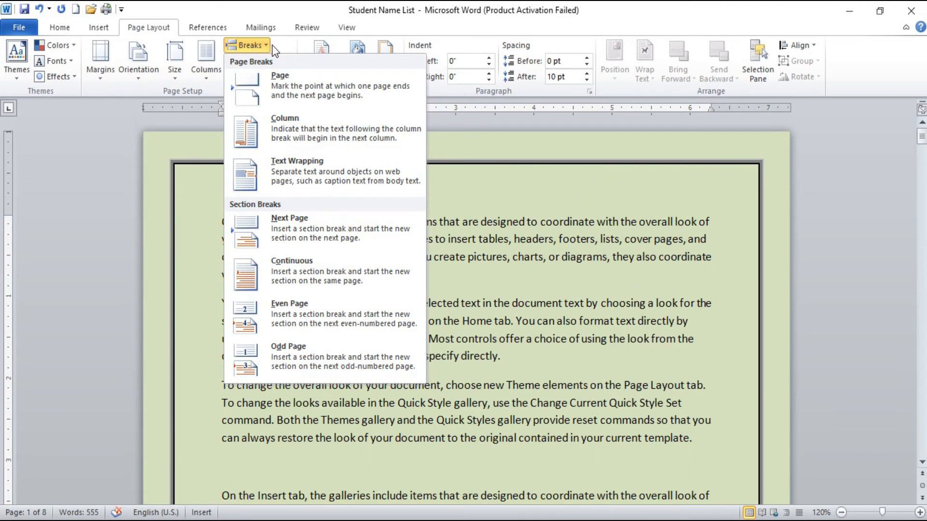
pyautogui.click(275, 49)
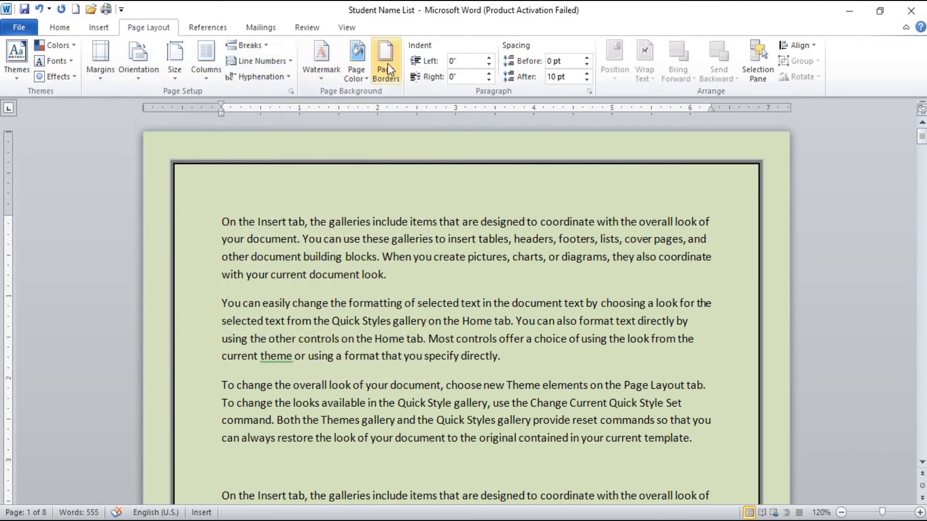
pyautogui.click(387, 64)
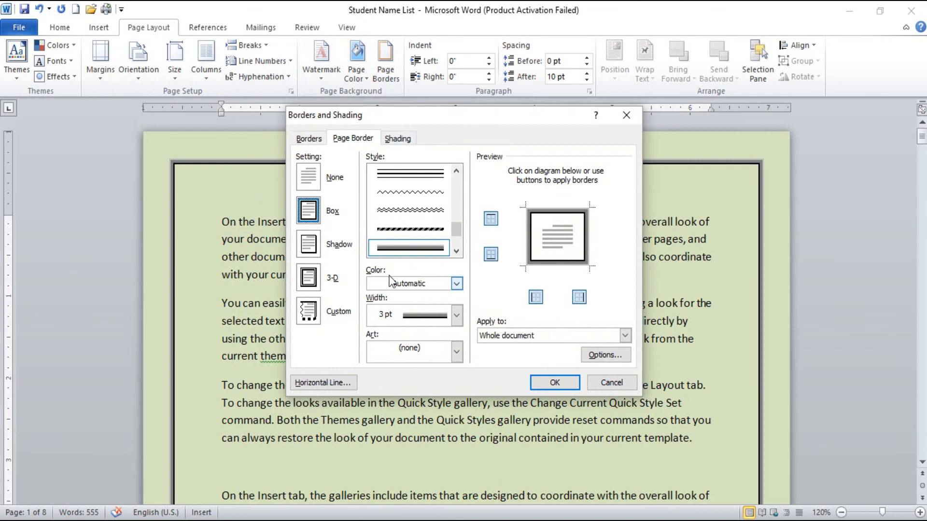
pyautogui.click(456, 283)
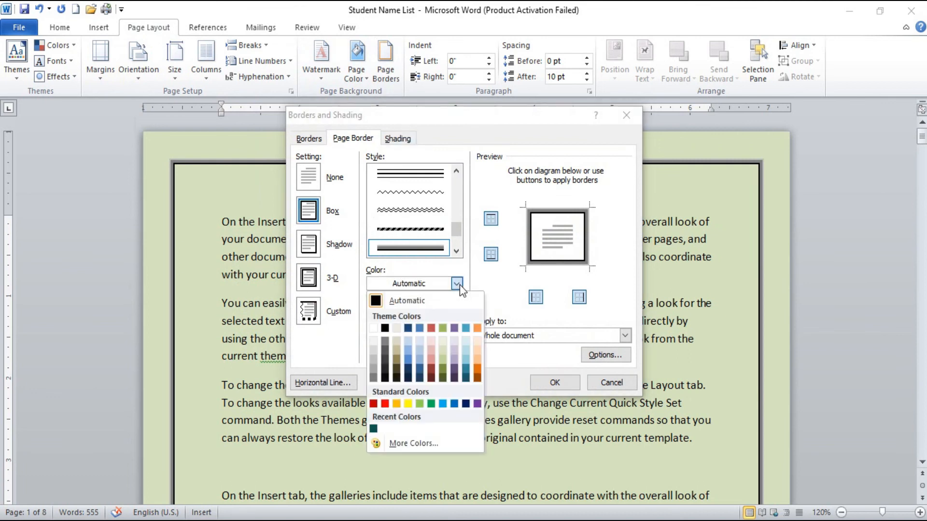
pyautogui.click(385, 404)
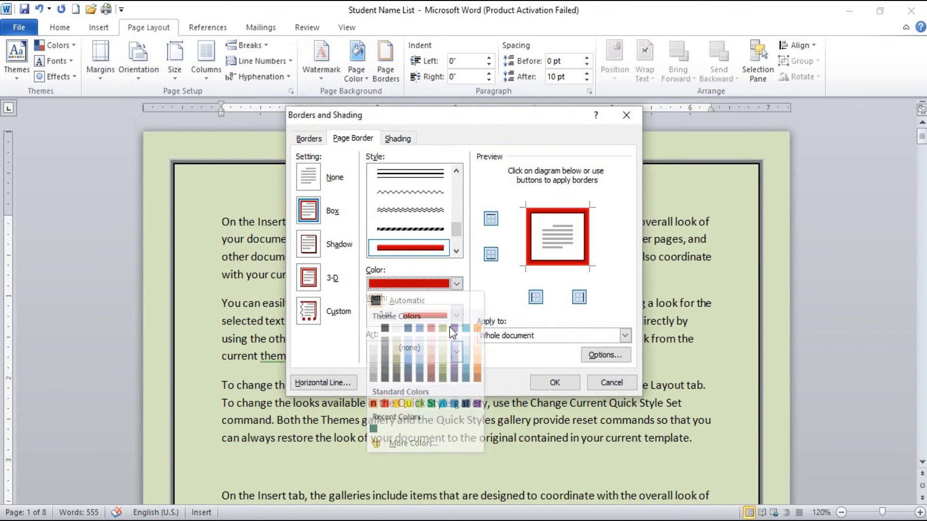
pyautogui.click(456, 316)
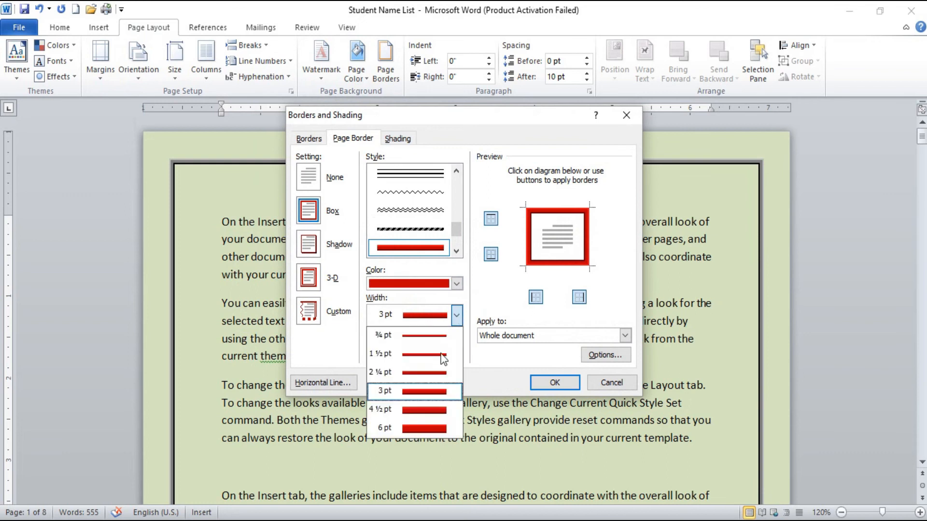
pyautogui.click(425, 410)
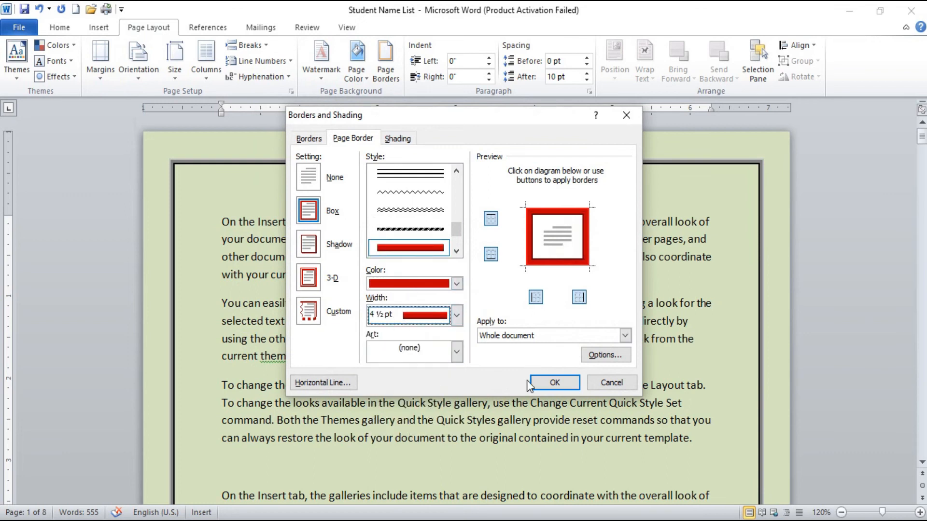
pyautogui.click(556, 385)
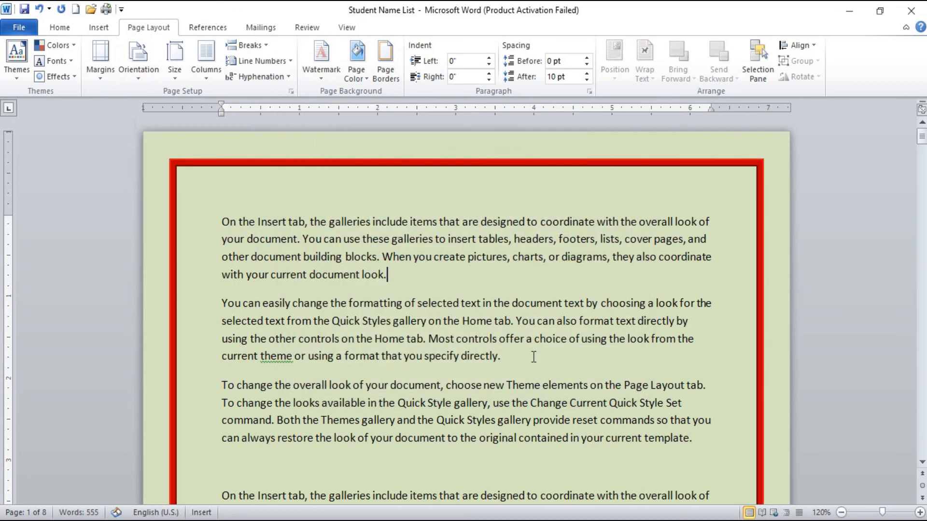
# Step: Replace the page border with the reddish-brown cube art border at 24 pt for the whole document
pyautogui.click(393, 58)
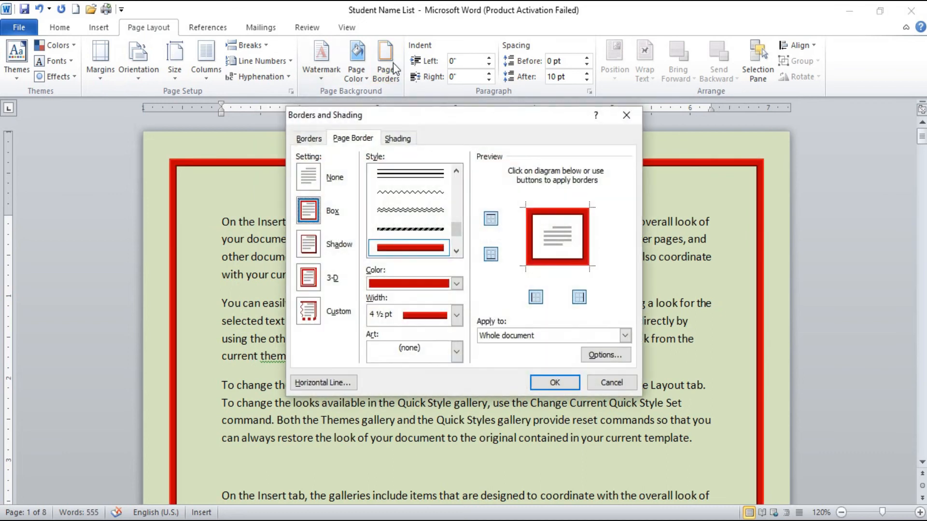
pyautogui.click(458, 351)
pyautogui.scroll(-1, 433, 410)
pyautogui.scroll(-4, 433, 410)
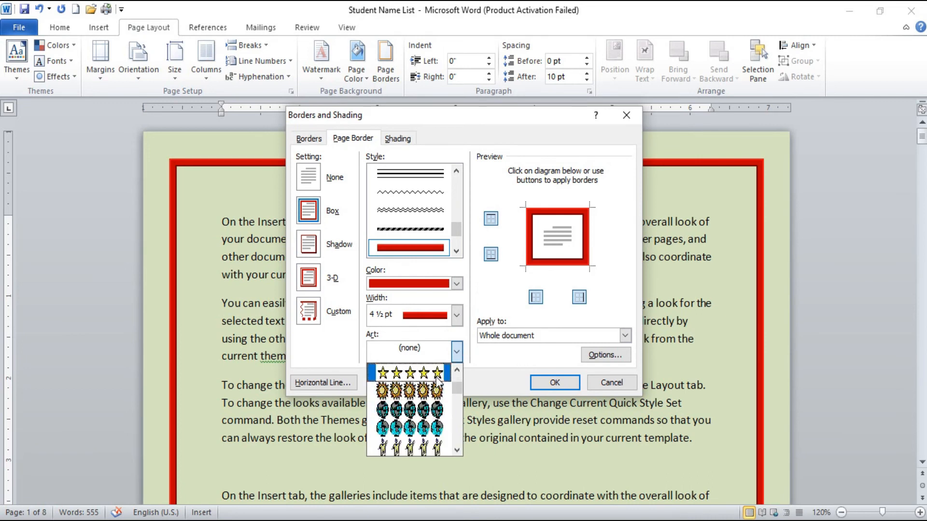
pyautogui.scroll(-5, 437, 382)
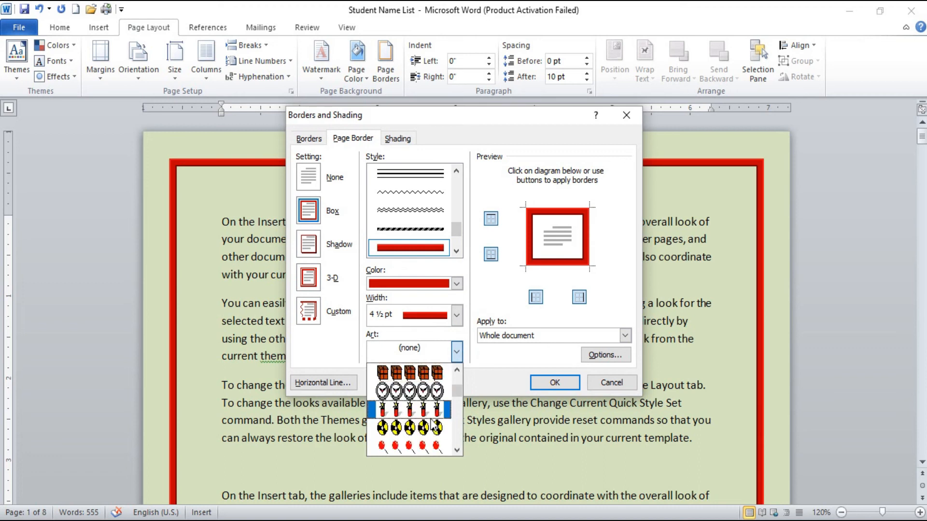
pyautogui.click(437, 373)
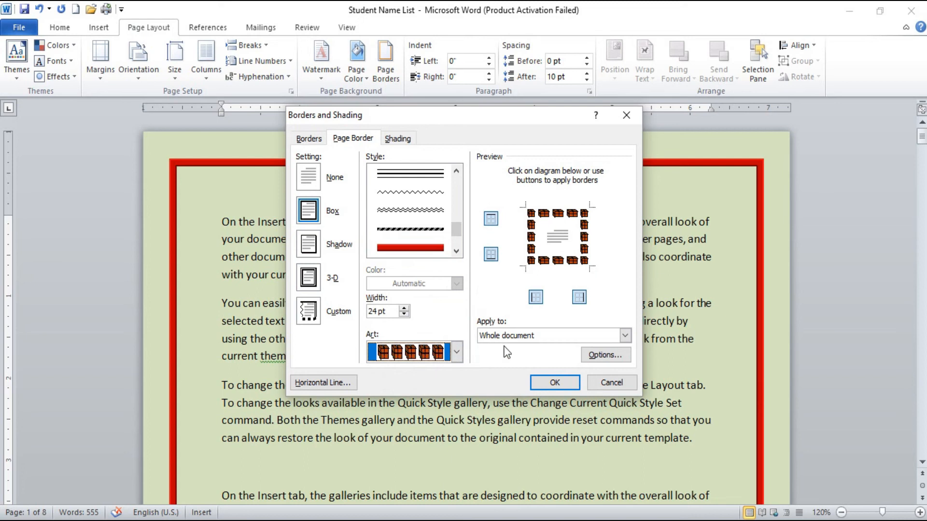
pyautogui.click(554, 383)
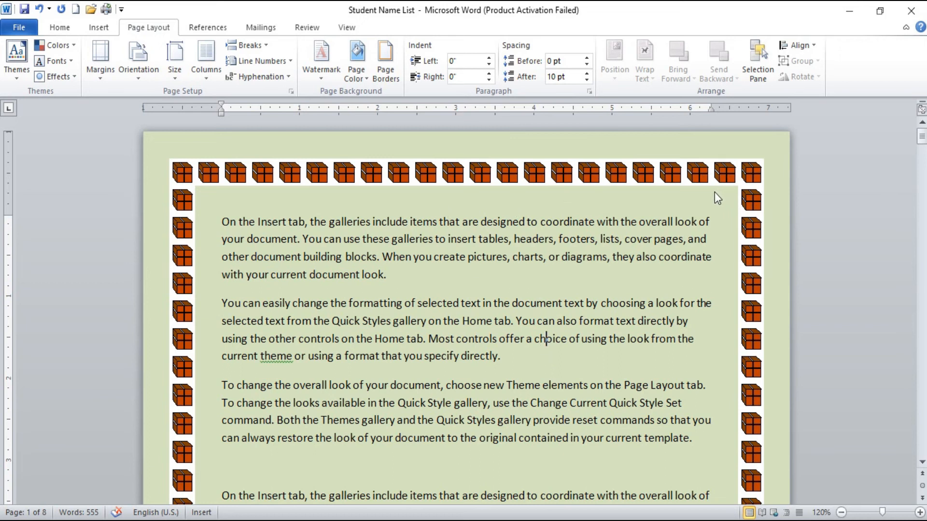
# Step: Change the whole document's page border art to the red flowers with green leaves
pyautogui.click(394, 67)
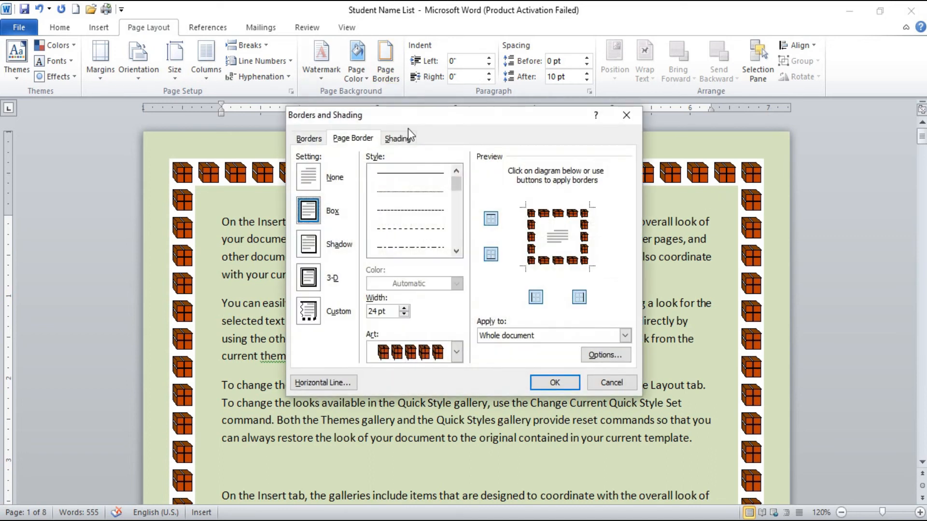
pyautogui.click(456, 351)
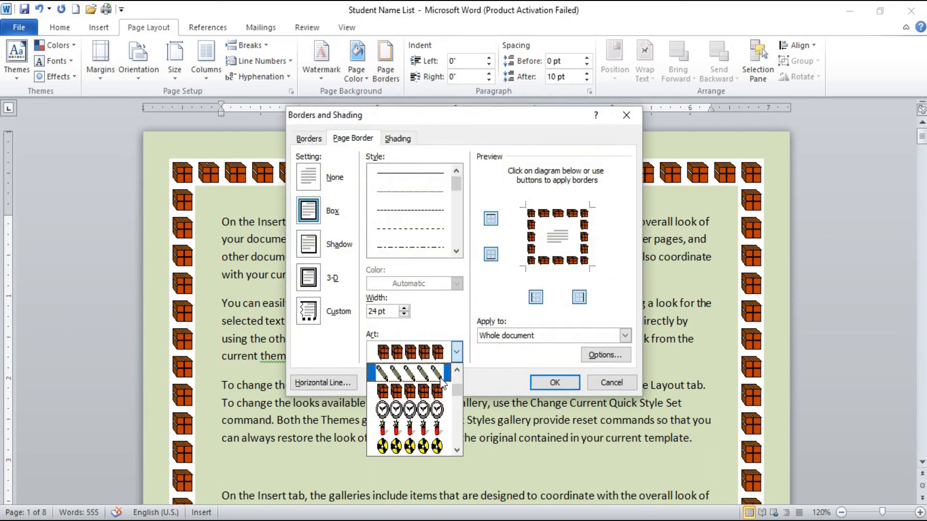
pyautogui.scroll(-1, 443, 397)
pyautogui.scroll(-2, 442, 398)
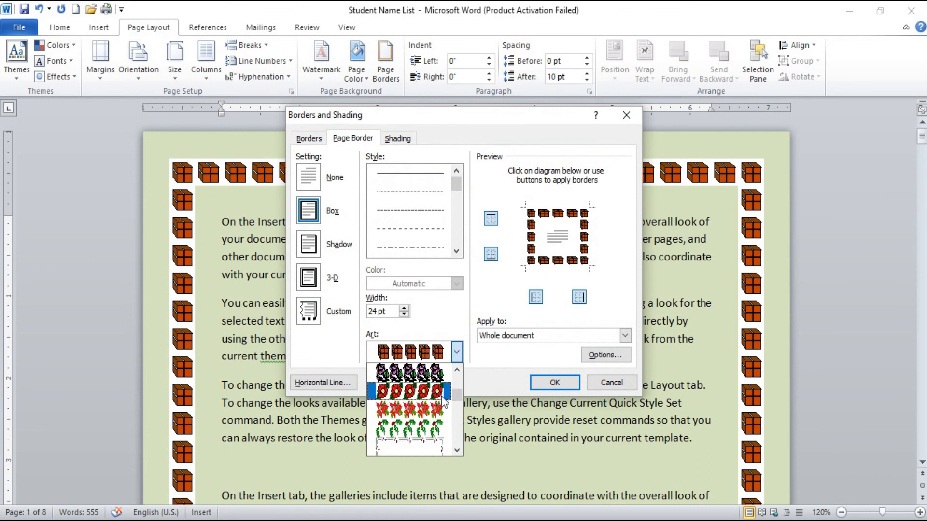
pyautogui.click(442, 397)
pyautogui.click(554, 383)
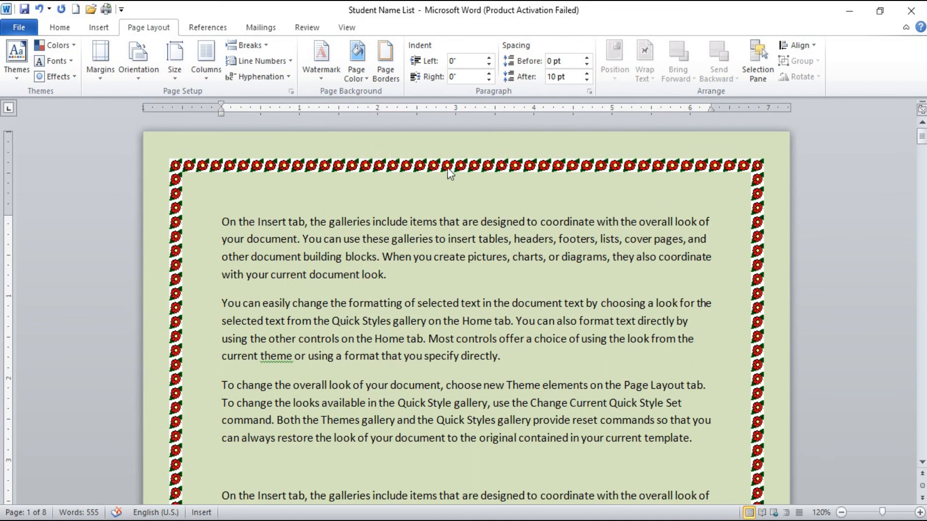
# Step: Limit the flower page border to the first page of this section and check the pages
pyautogui.click(395, 71)
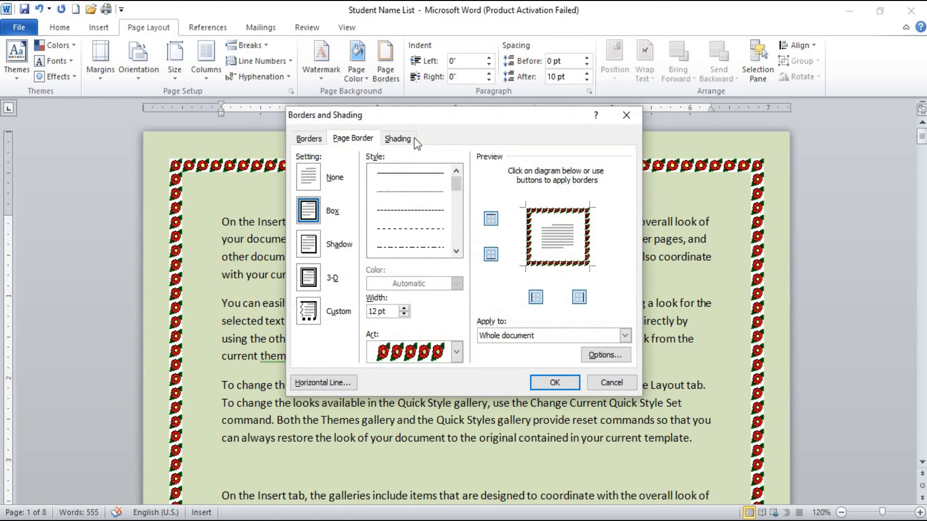
pyautogui.click(537, 334)
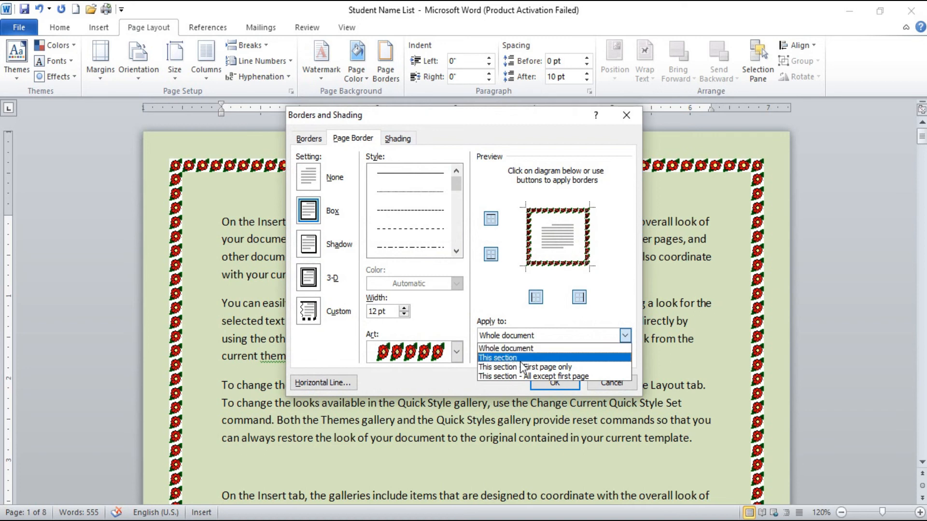
pyautogui.click(555, 368)
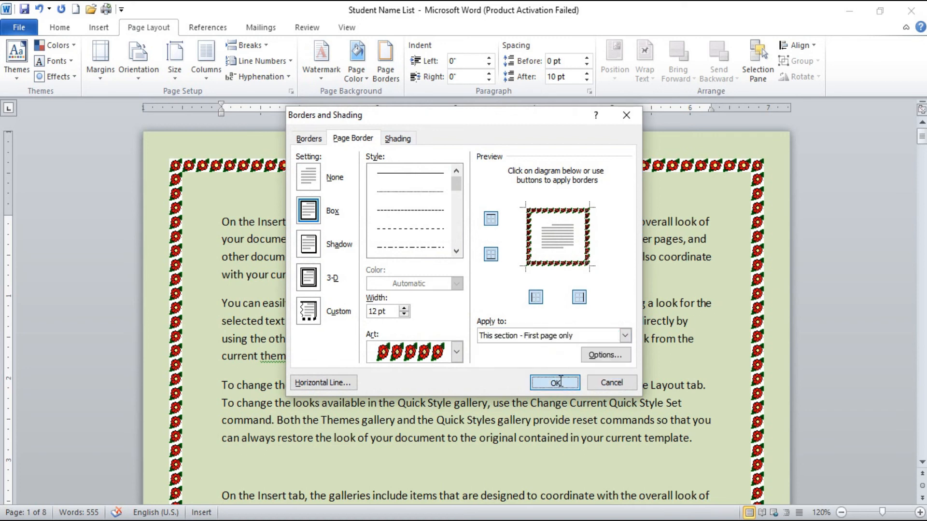
pyautogui.click(560, 381)
pyautogui.scroll(-12, 538, 367)
pyautogui.scroll(5, 539, 367)
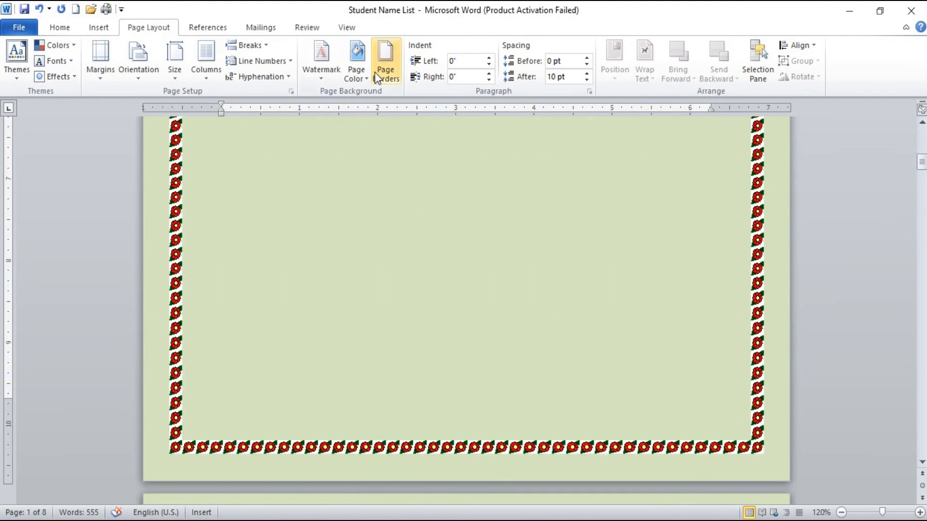
# Step: Change the first-page border art to the black bats and check how it appears across the pages
pyautogui.click(374, 71)
pyautogui.click(458, 350)
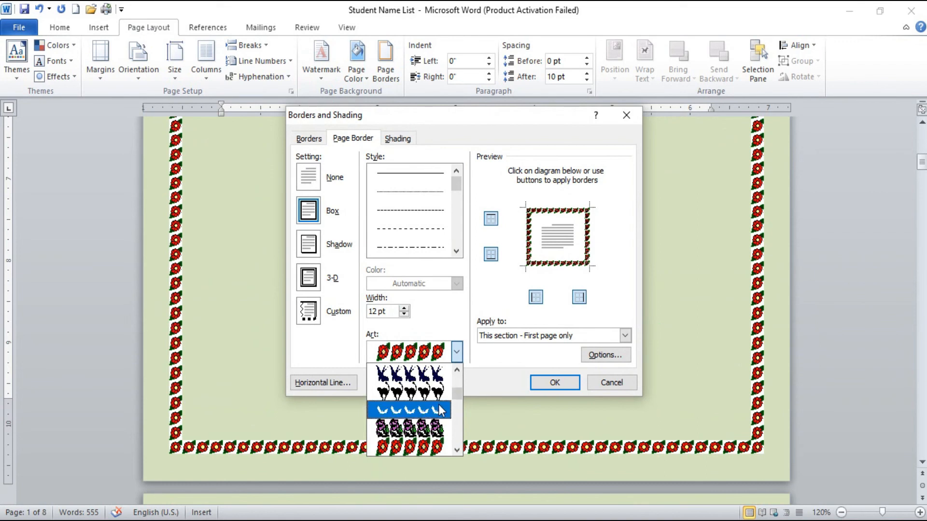
pyautogui.click(440, 411)
pyautogui.click(553, 383)
pyautogui.scroll(-9, 550, 375)
pyautogui.scroll(-4, 549, 375)
pyautogui.scroll(7, 549, 363)
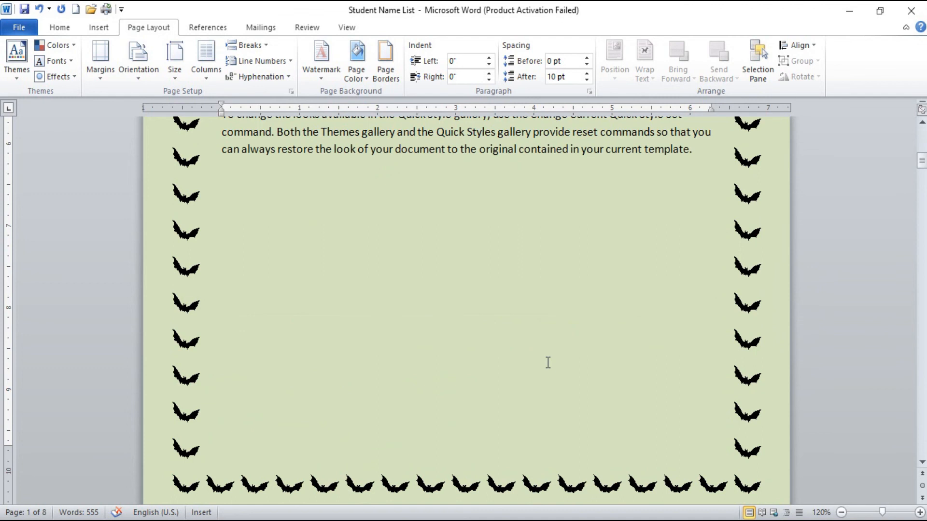
pyautogui.scroll(-16, 565, 329)
pyautogui.scroll(12, 562, 333)
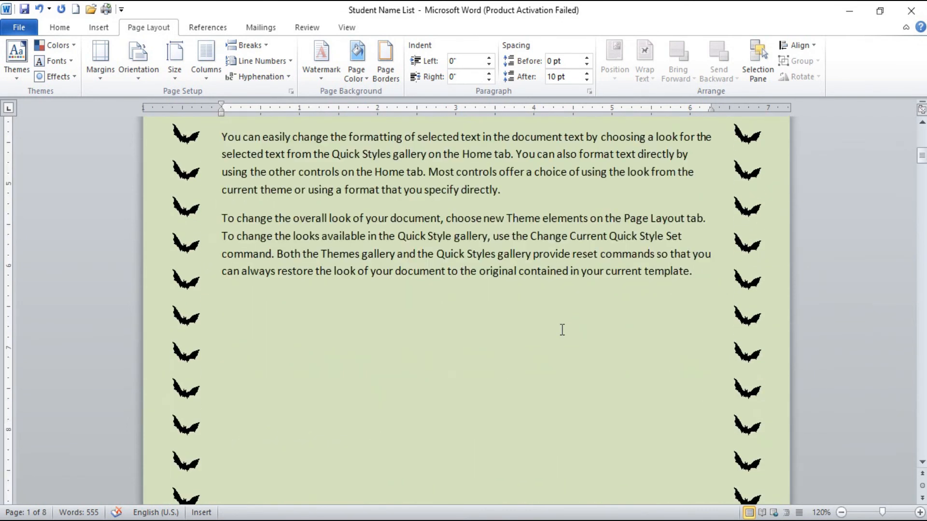
# Step: Review which parts of the document the page border can apply to, without changing the border settings
pyautogui.click(386, 61)
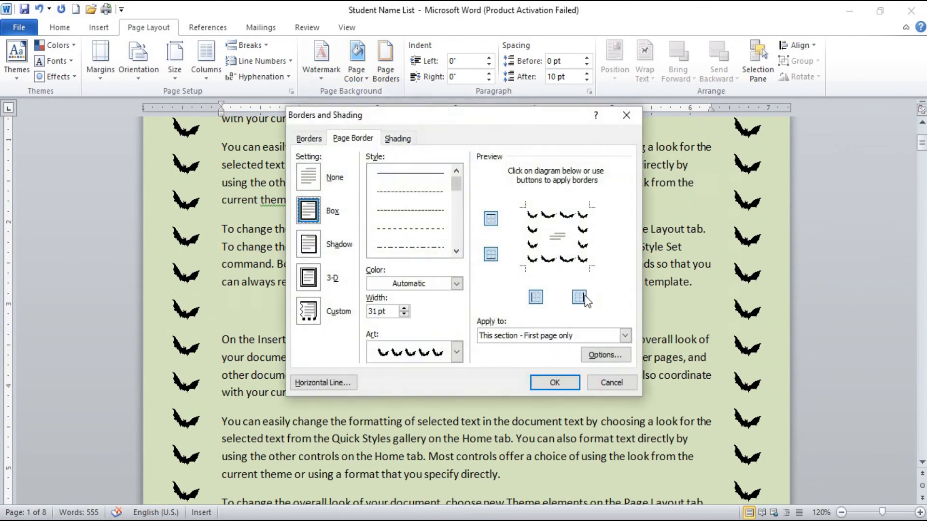
pyautogui.click(604, 338)
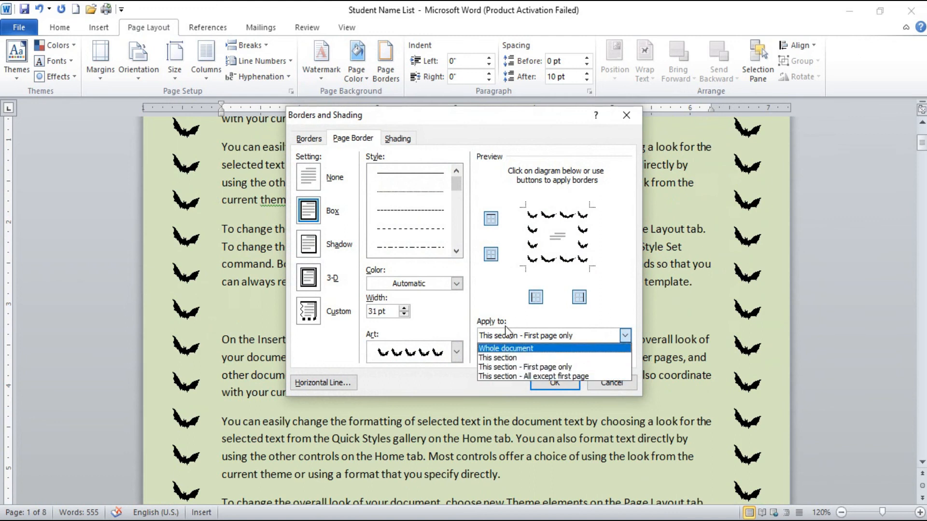
pyautogui.click(611, 385)
pyautogui.click(611, 384)
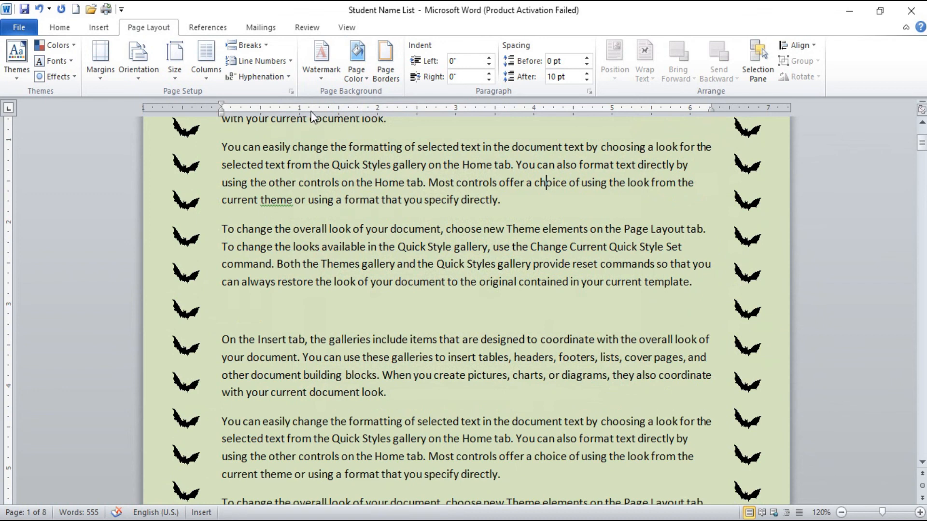
# Step: Open the Page Setup dialog, move it aside and view its section, header and footer layout settings
pyautogui.click(291, 91)
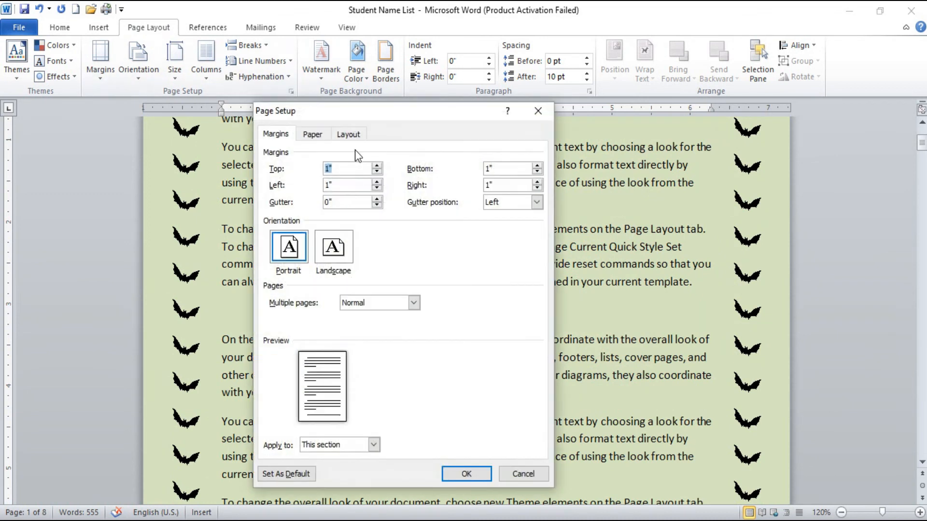
pyautogui.moveTo(348, 115); pyautogui.dragTo(455, 88)
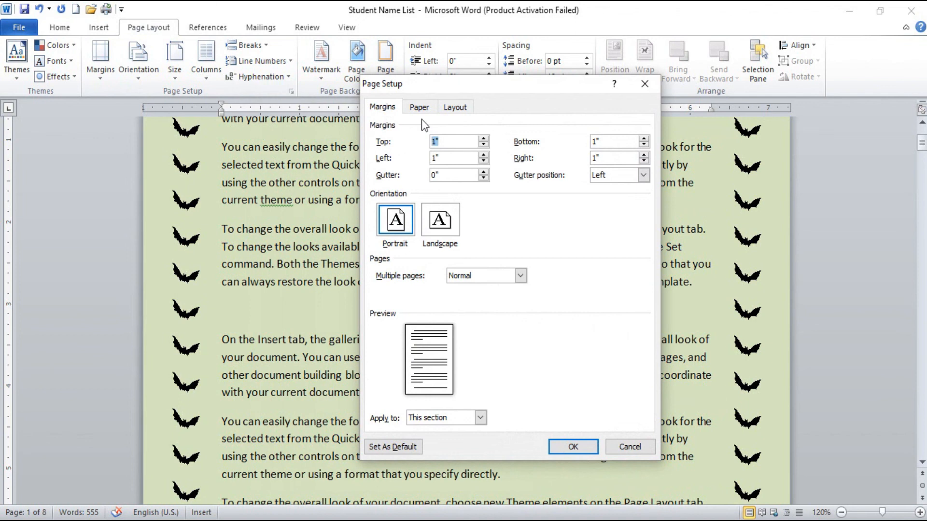
pyautogui.click(454, 107)
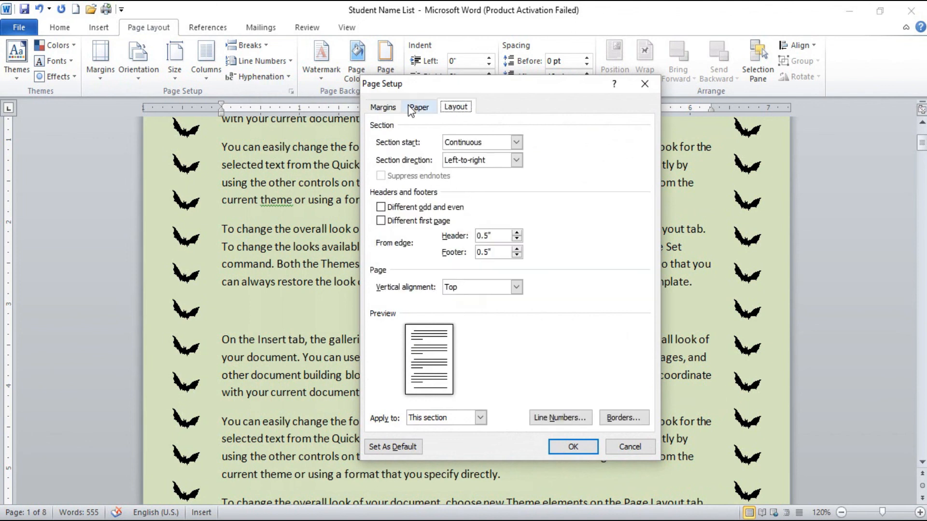
# Step: Set the page orientation to Landscape for this section only, keeping the multiple pages setting at Normal
pyautogui.click(391, 108)
pyautogui.click(437, 234)
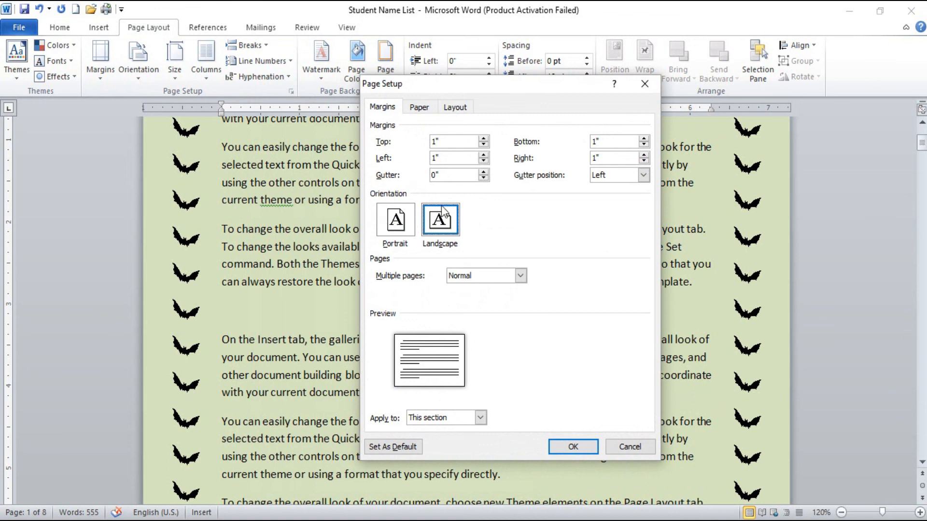
pyautogui.click(520, 277)
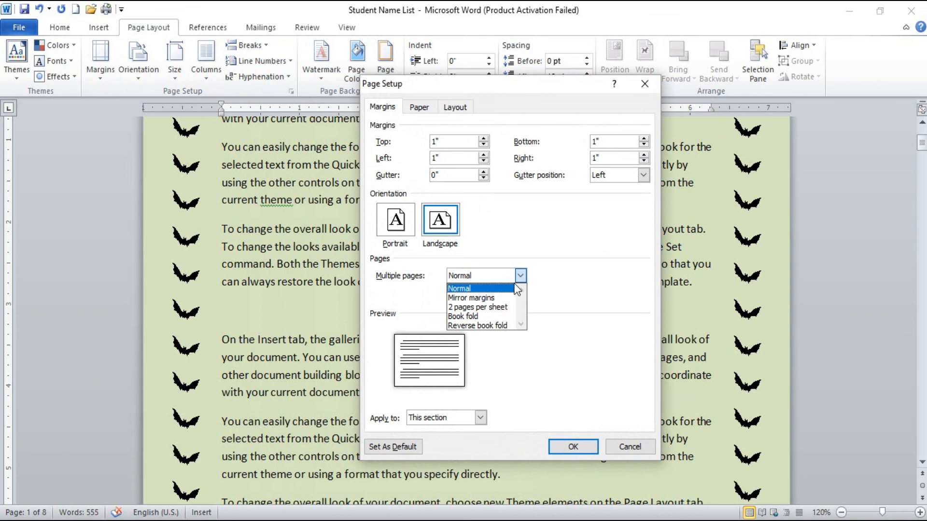
pyautogui.click(531, 335)
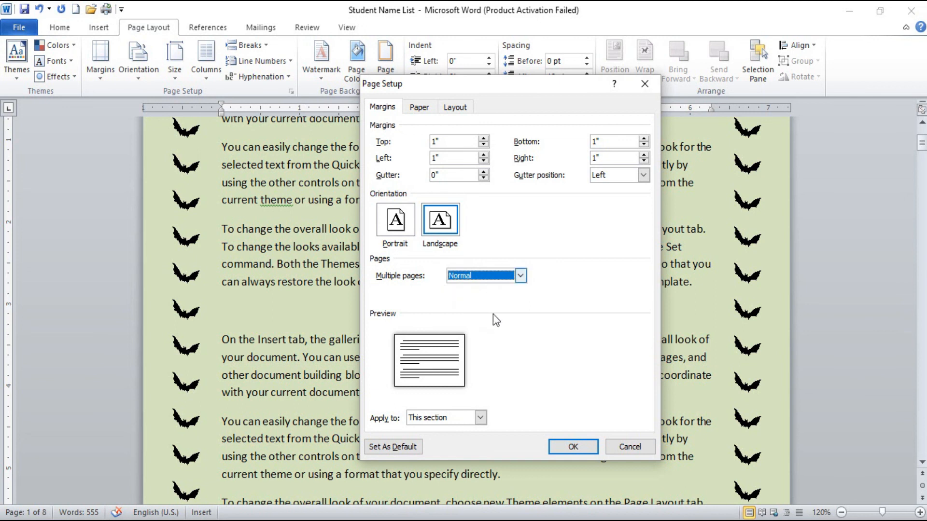
pyautogui.click(478, 418)
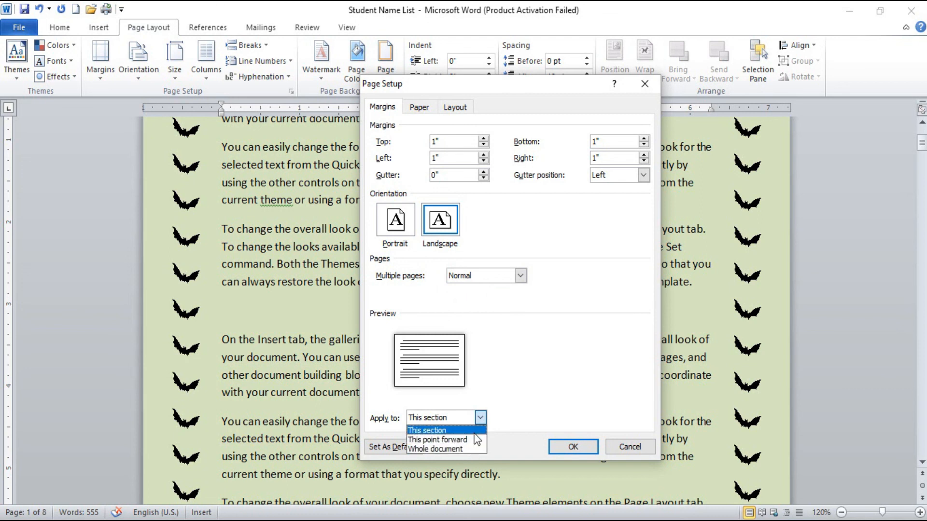
pyautogui.click(475, 433)
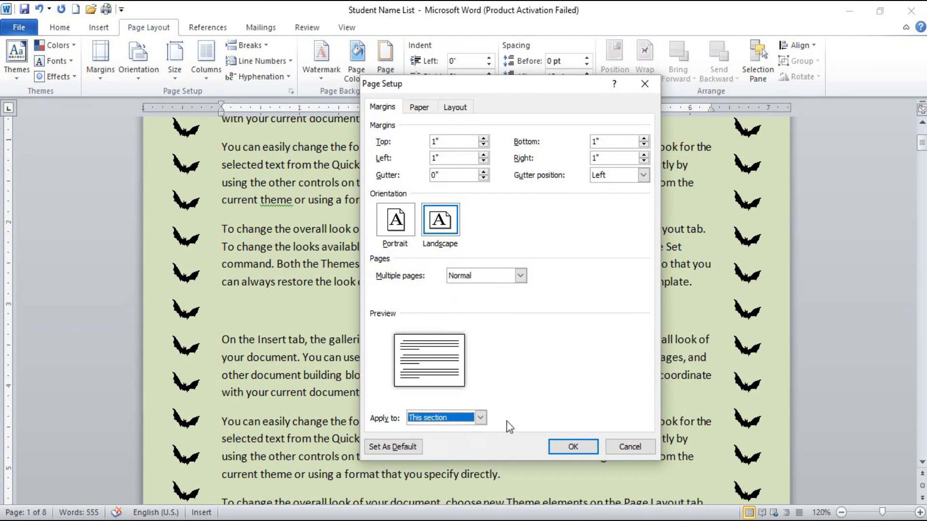
pyautogui.click(559, 447)
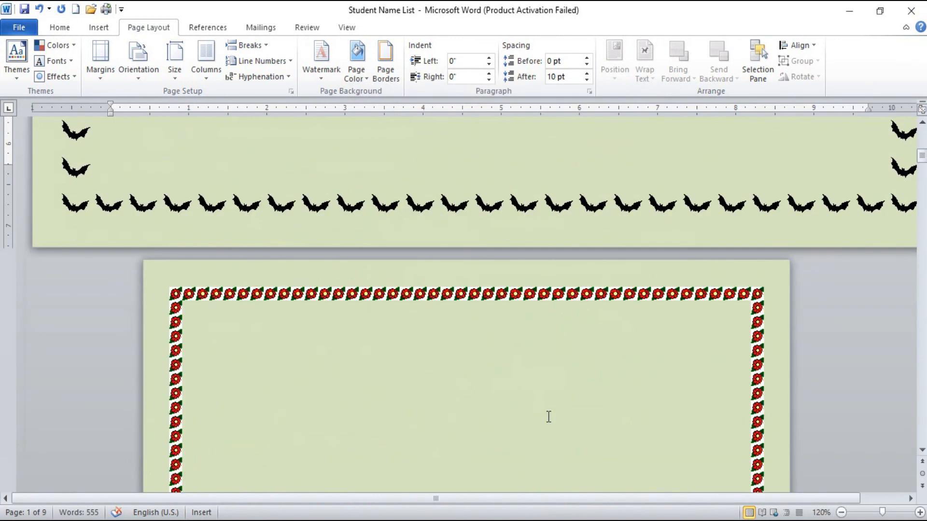
# Step: Compare the orientation of the first page with that of the pages that follow it
pyautogui.scroll(10, 548, 416)
pyautogui.scroll(-10, 549, 412)
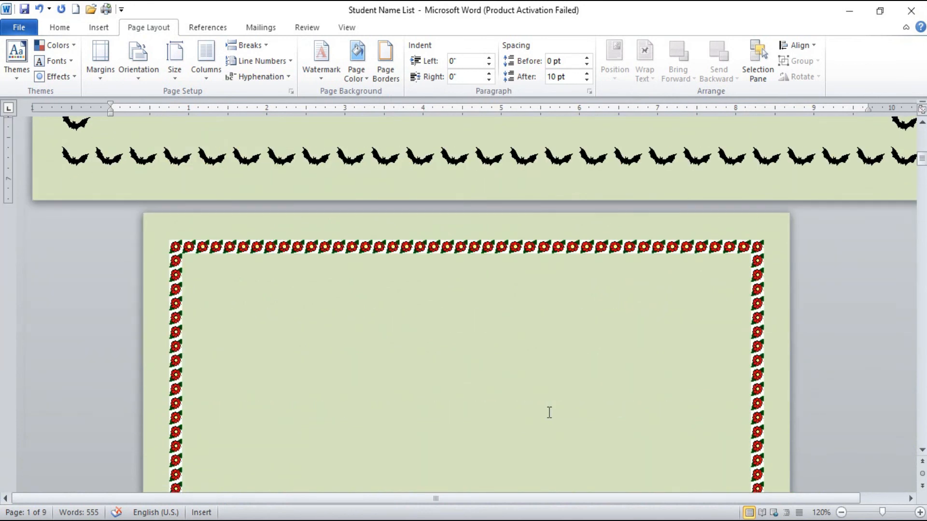
pyautogui.scroll(8, 549, 412)
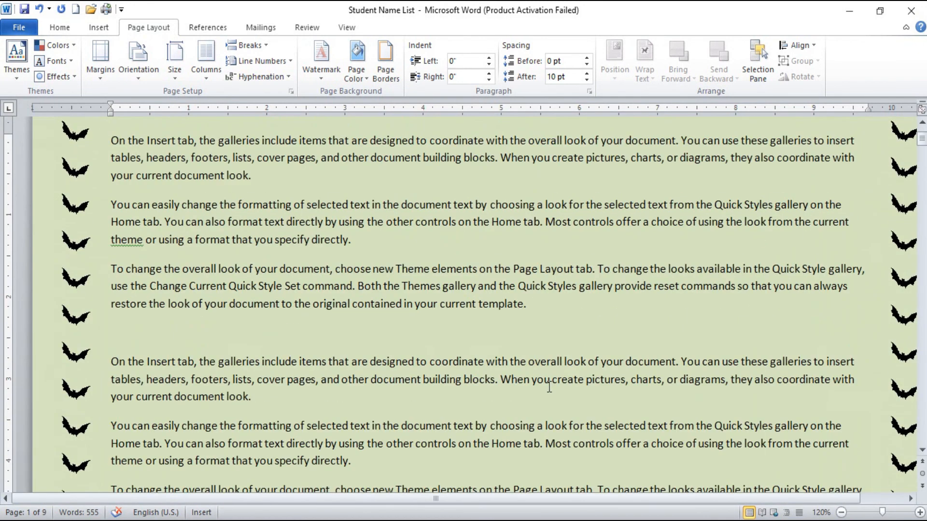
pyautogui.scroll(3, 477, 293)
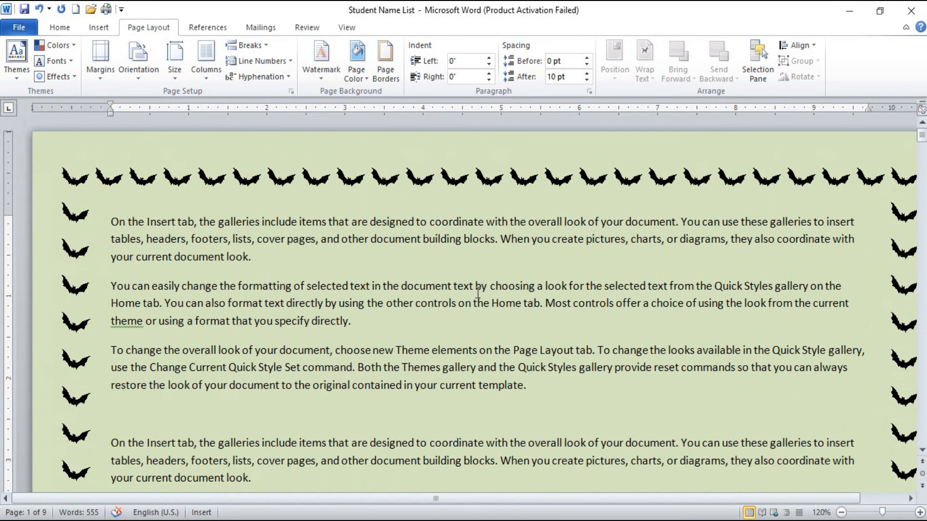
pyautogui.scroll(-15, 477, 293)
pyautogui.scroll(-6, 477, 299)
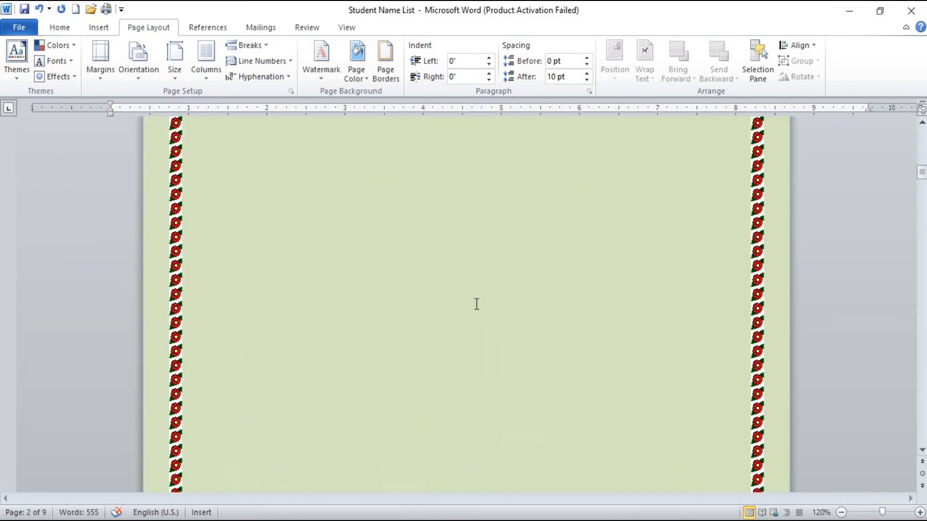
pyautogui.scroll(10, 477, 306)
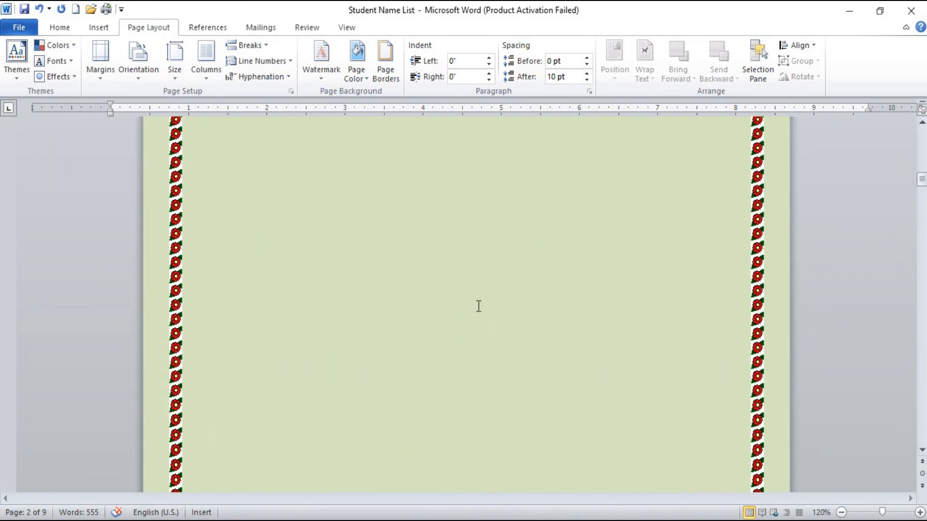
pyautogui.scroll(2, 475, 304)
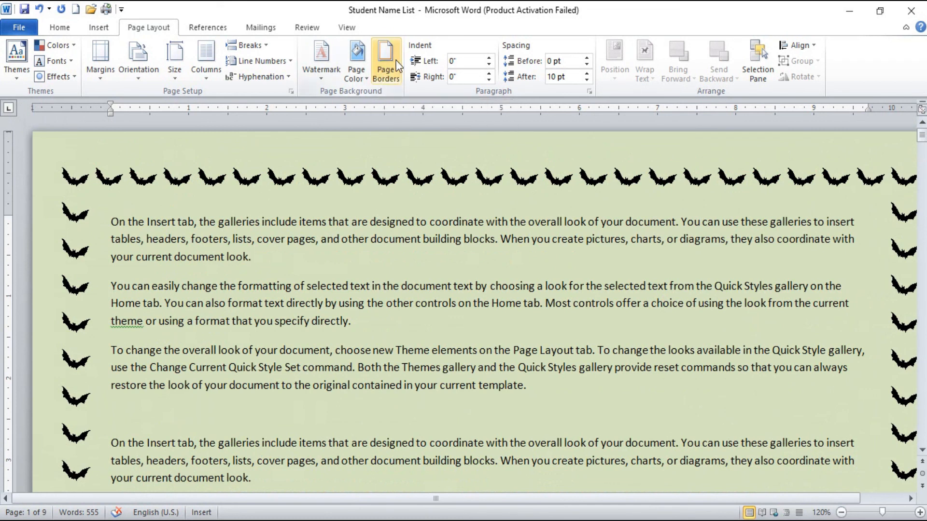
# Step: Look over the available page colors and the watermark gallery without applying any of them
pyautogui.click(353, 70)
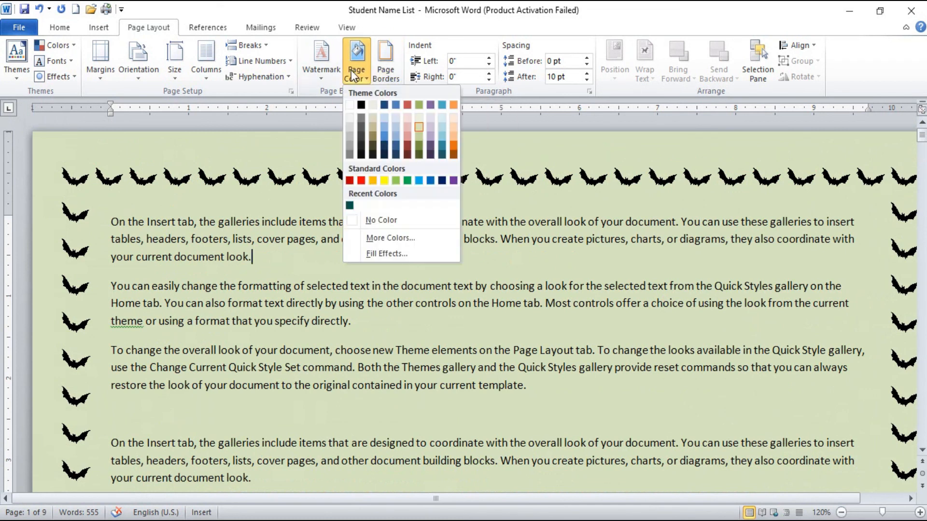
pyautogui.click(328, 64)
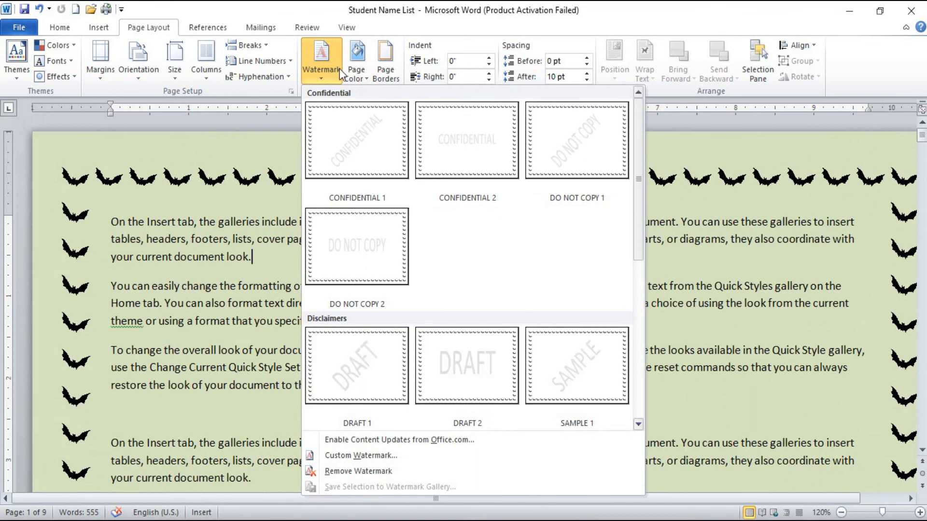
pyautogui.click(653, 268)
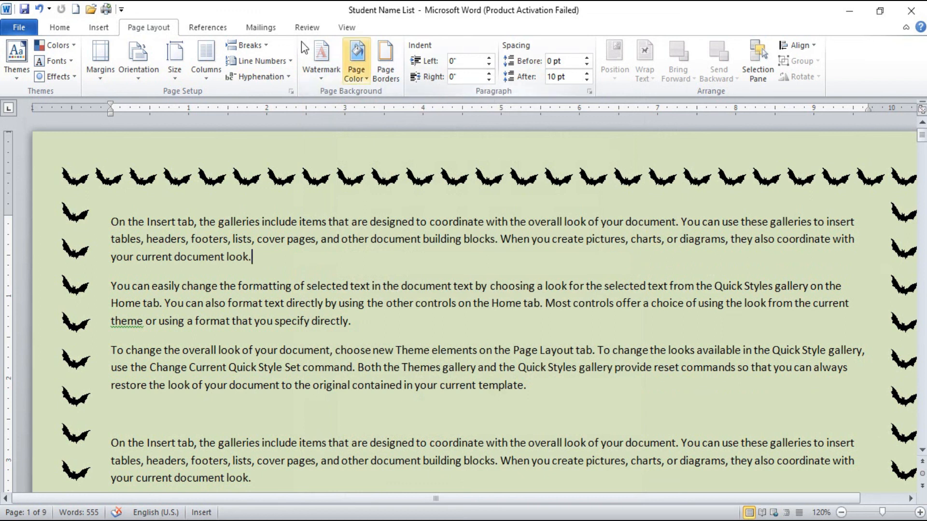
# Step: View the paragraph line spacing choices without changing the spacing
pyautogui.click(59, 28)
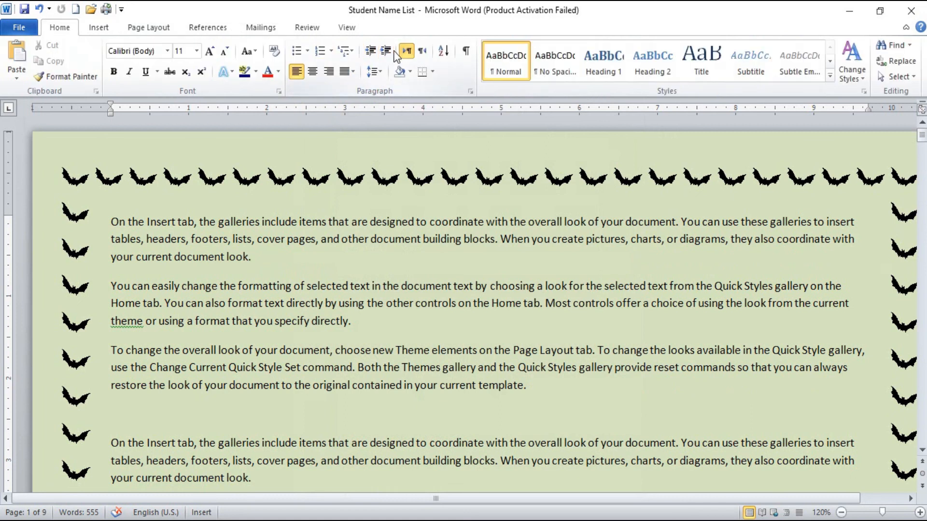
pyautogui.click(376, 73)
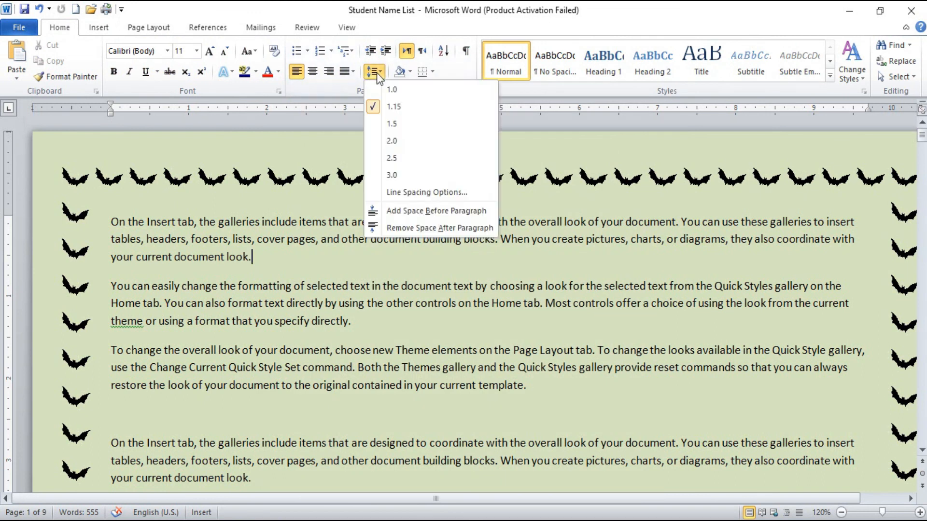
pyautogui.click(376, 73)
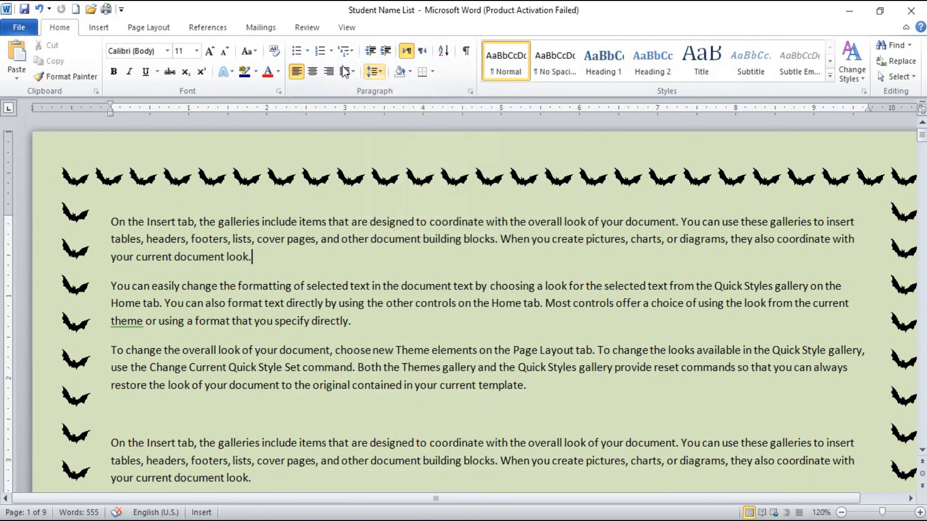
# Step: Glance over the page layout and insert commands, and minimize the document window to the desktop
pyautogui.click(133, 29)
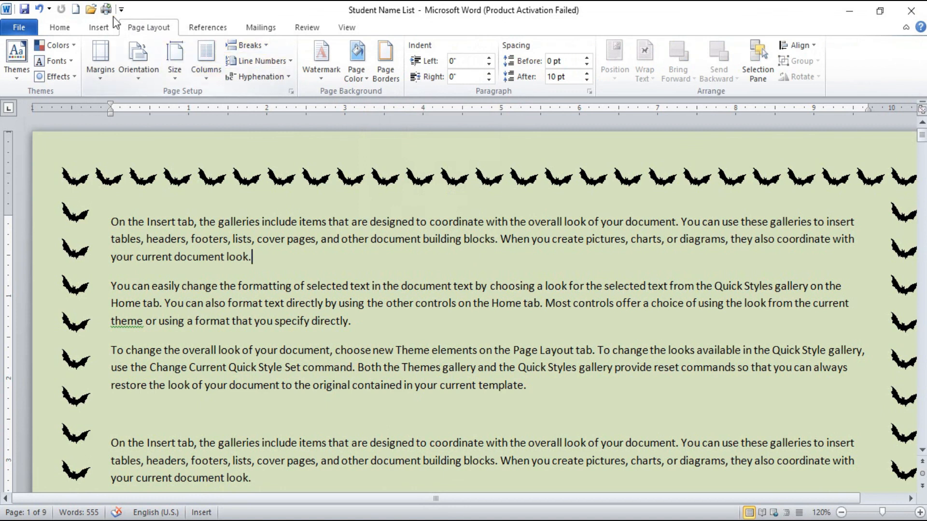
pyautogui.click(99, 28)
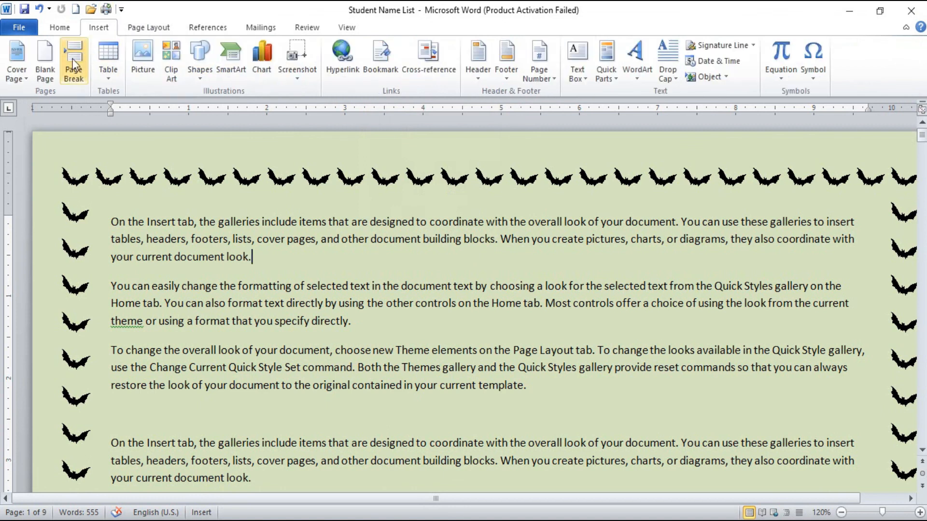
pyautogui.click(155, 28)
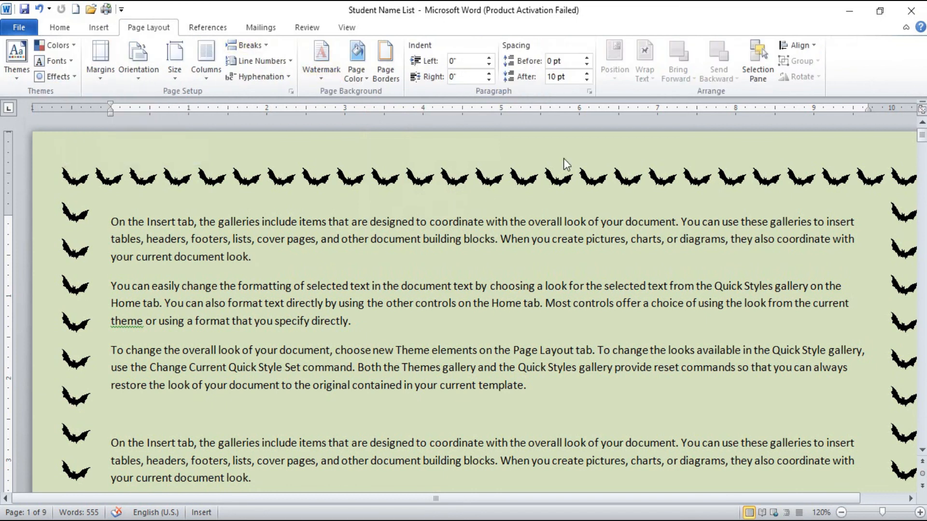
pyautogui.click(837, 4)
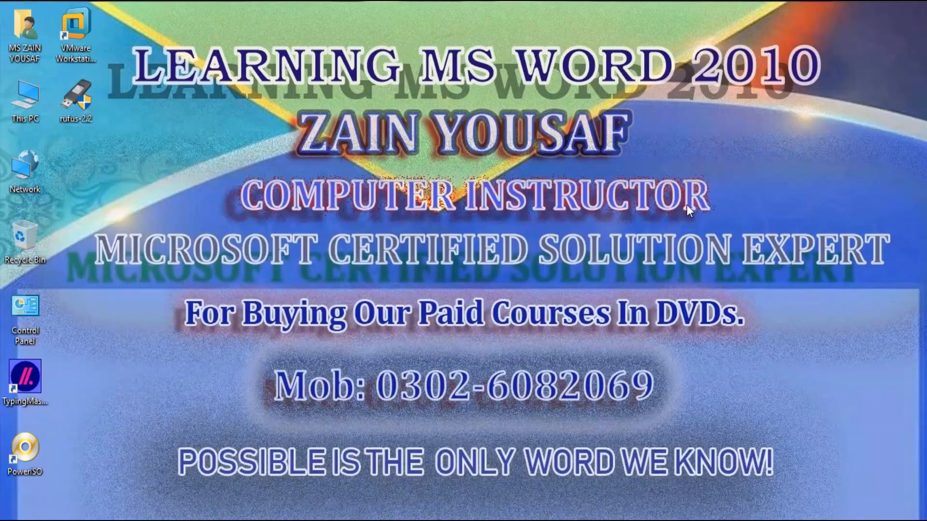